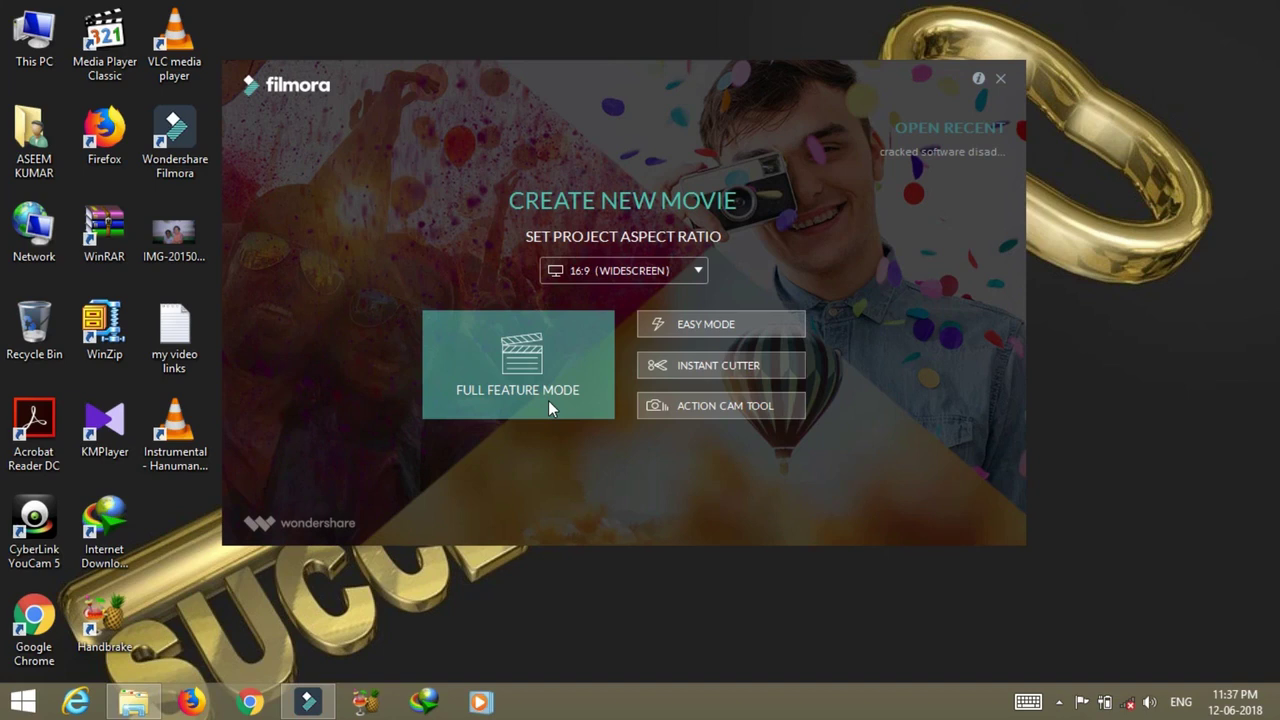
- Create a new movie project with the 16:9 (Widescreen) aspect ratio in Full Feature Mode
click(545, 399)
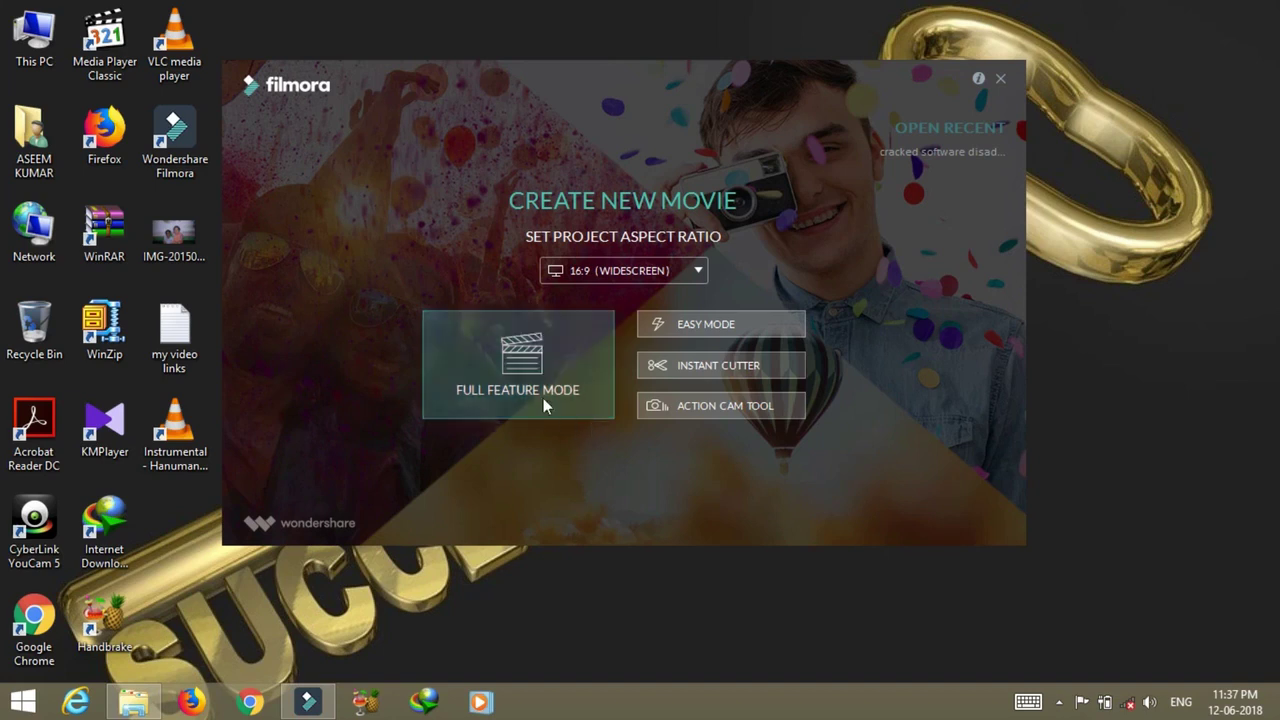
click(698, 270)
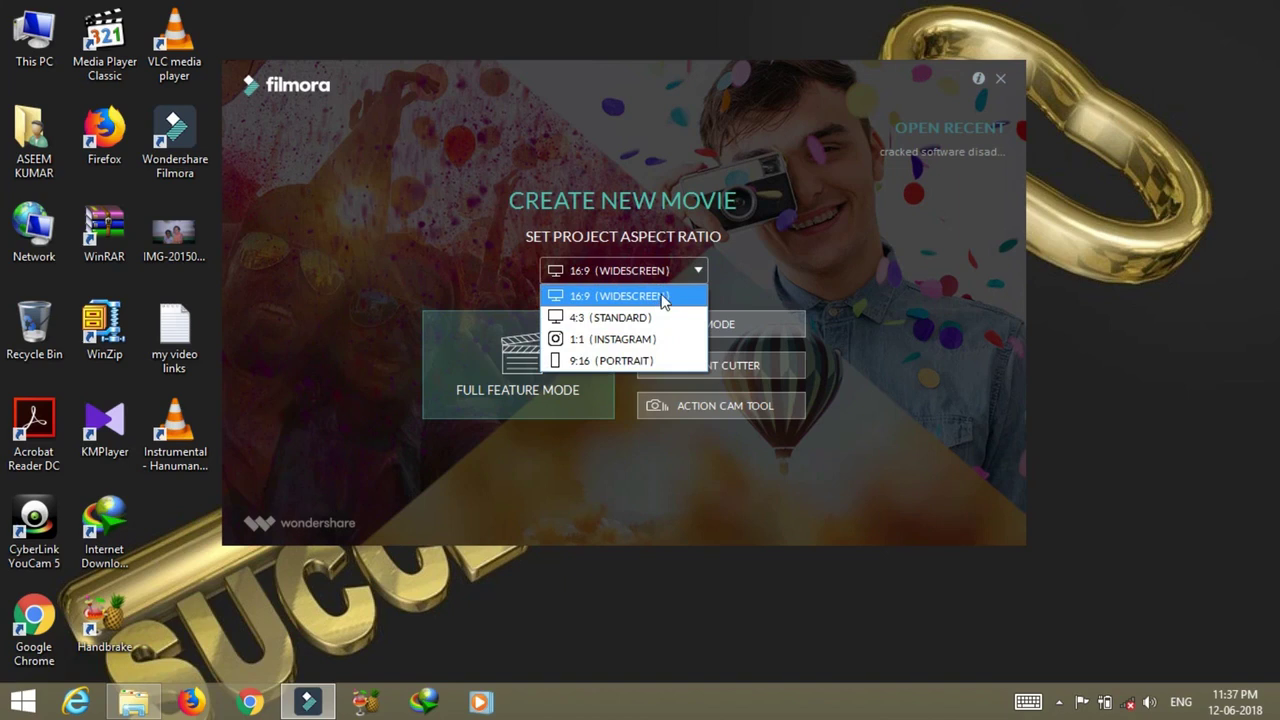
click(663, 298)
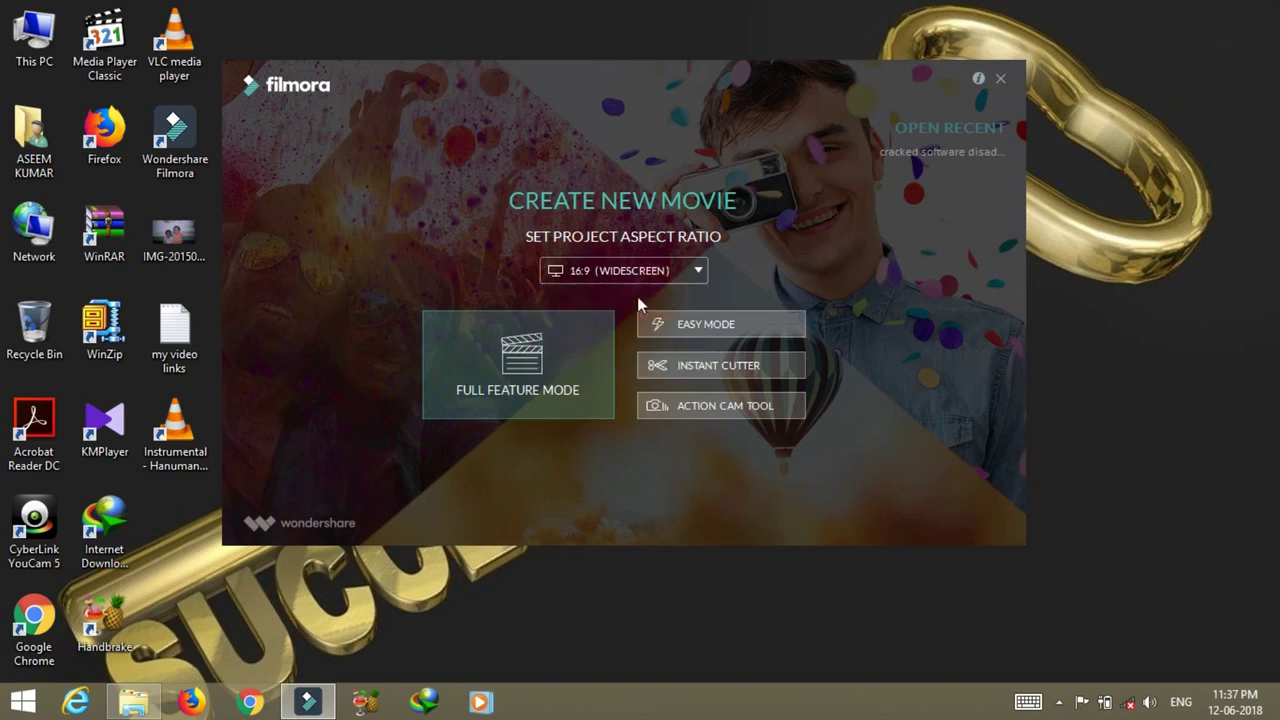
click(564, 323)
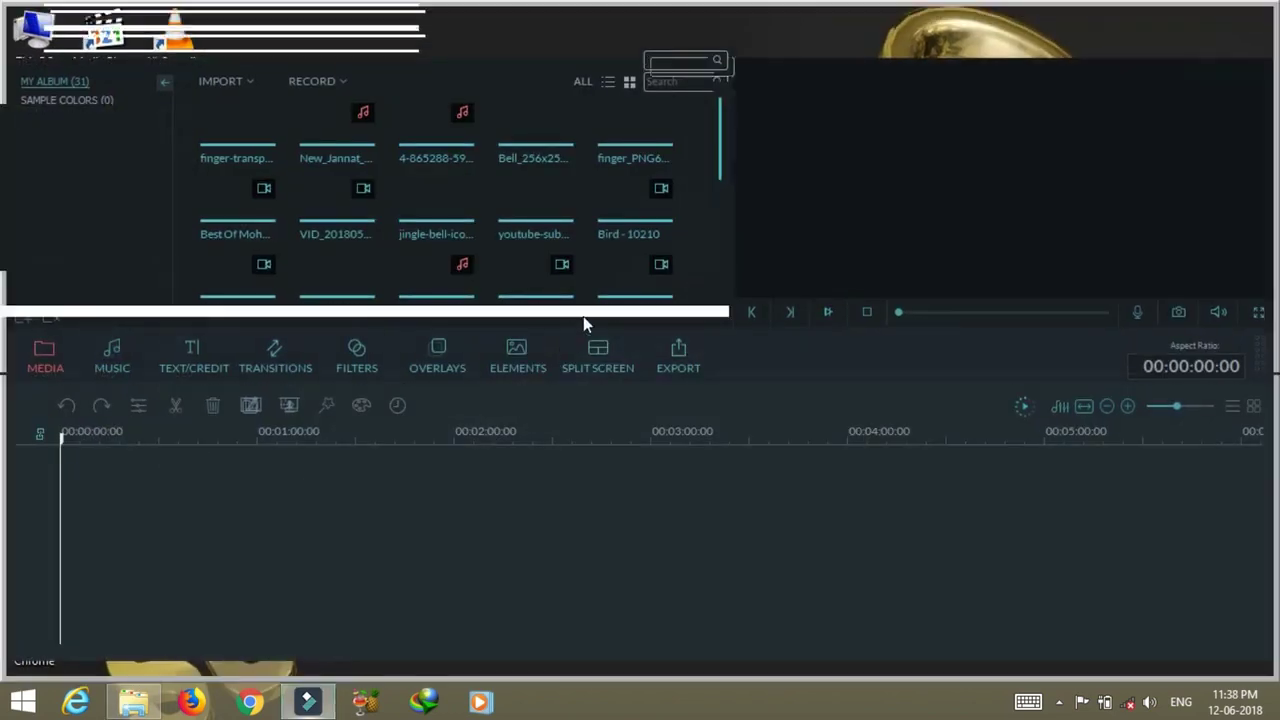
mouse_move(717, 170)
mouse_down()
mouse_move(712, 265)
mouse_move(701, 113)
mouse_move(715, 292)
mouse_move(723, 165)
mouse_up()
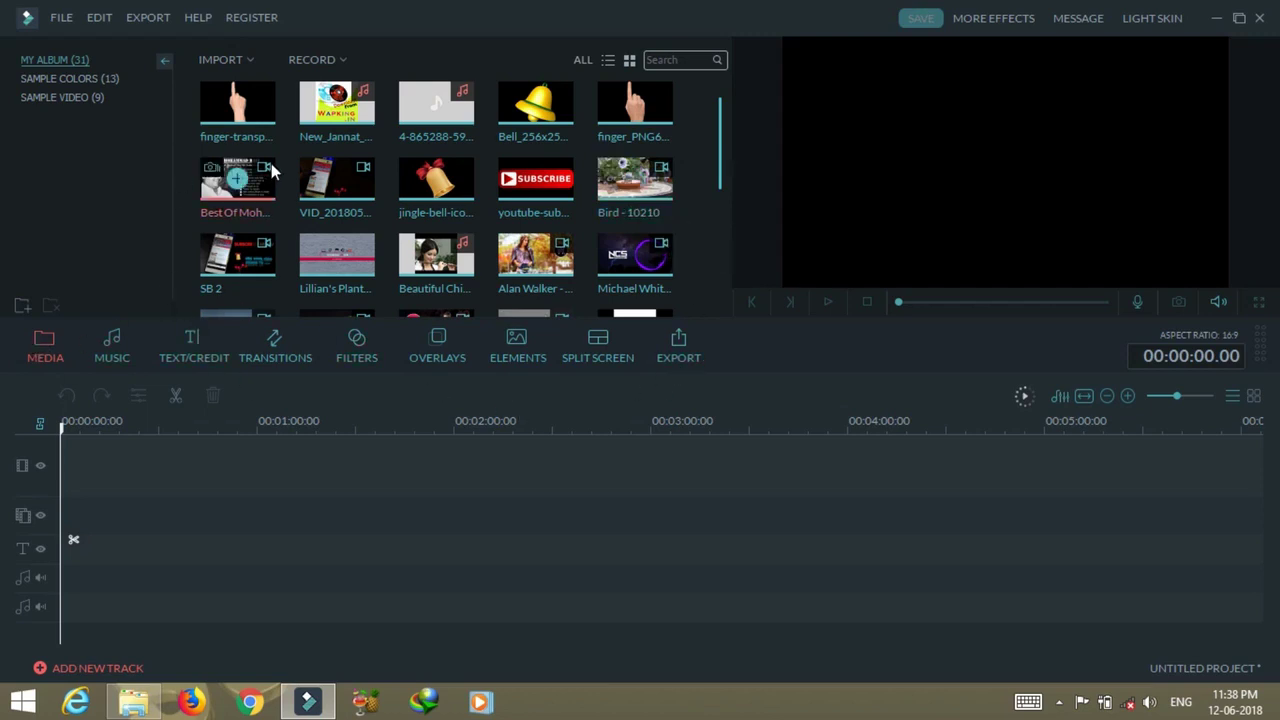
- Import the video VID_20180525_102933 from the TECHNICAL ASEEM folder on drive E: into the media library
click(245, 61)
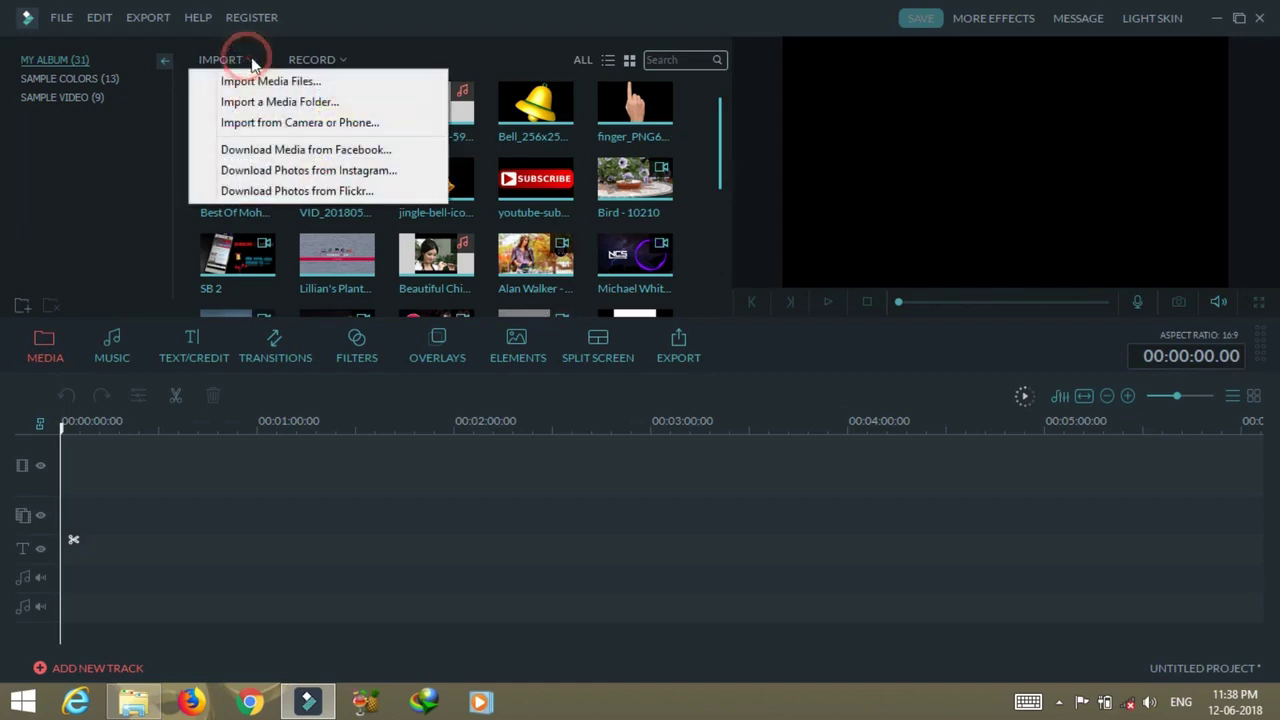
click(305, 88)
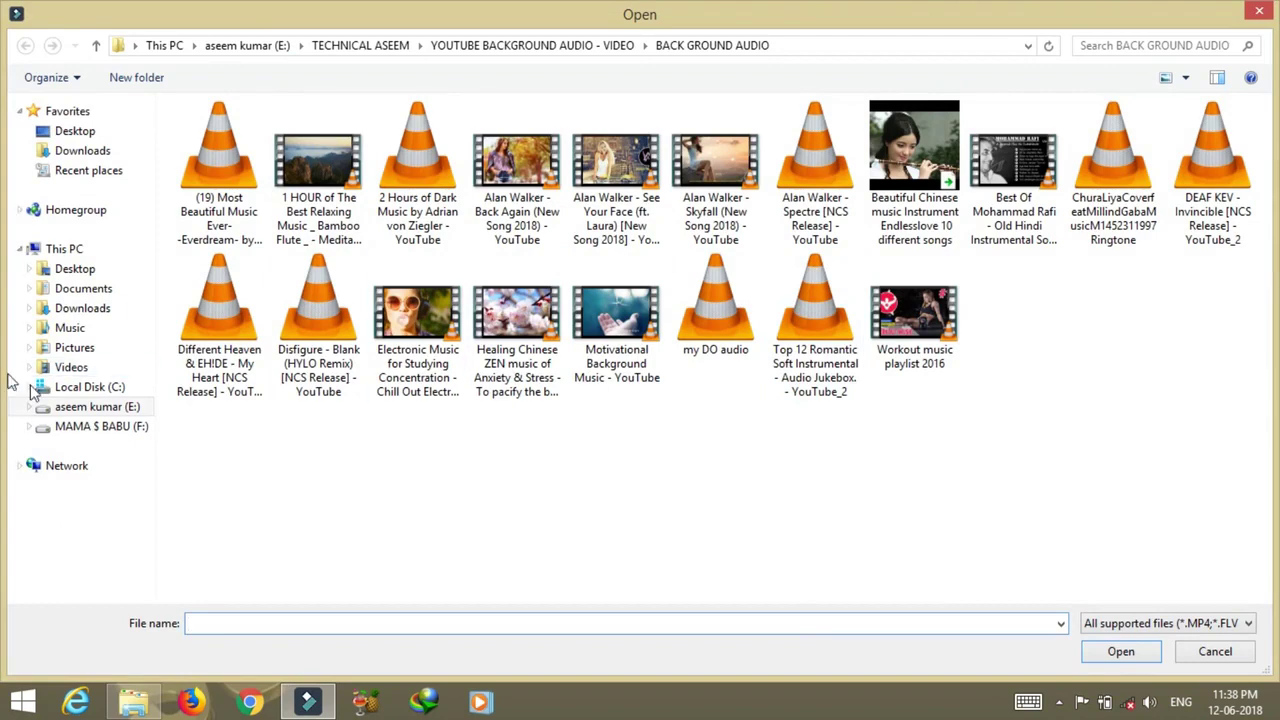
click(88, 407)
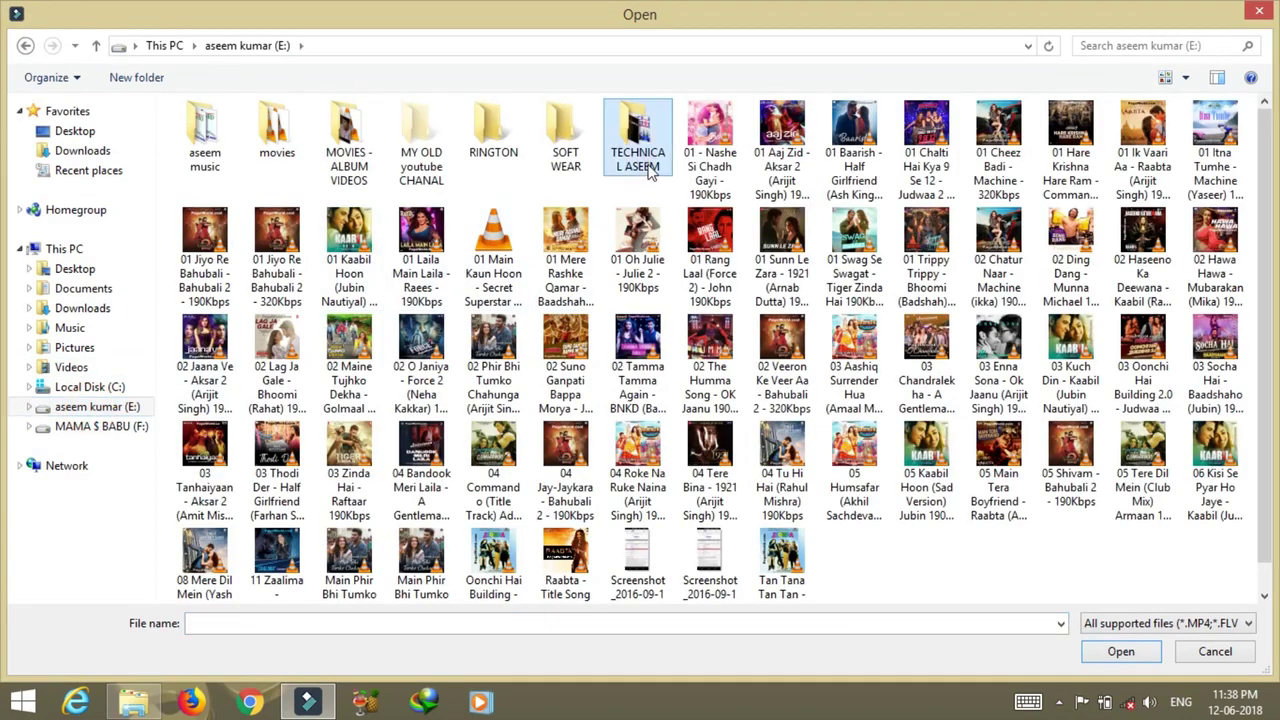
double_click(650, 165)
click(234, 292)
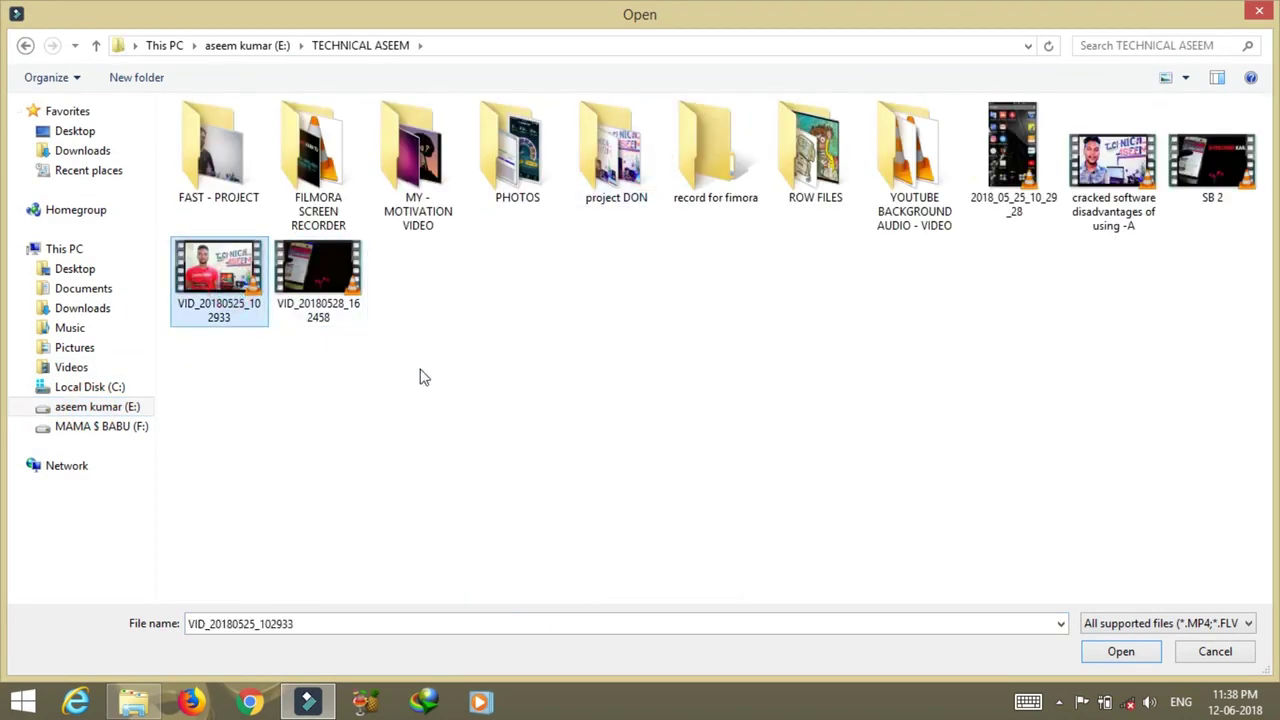
click(1120, 655)
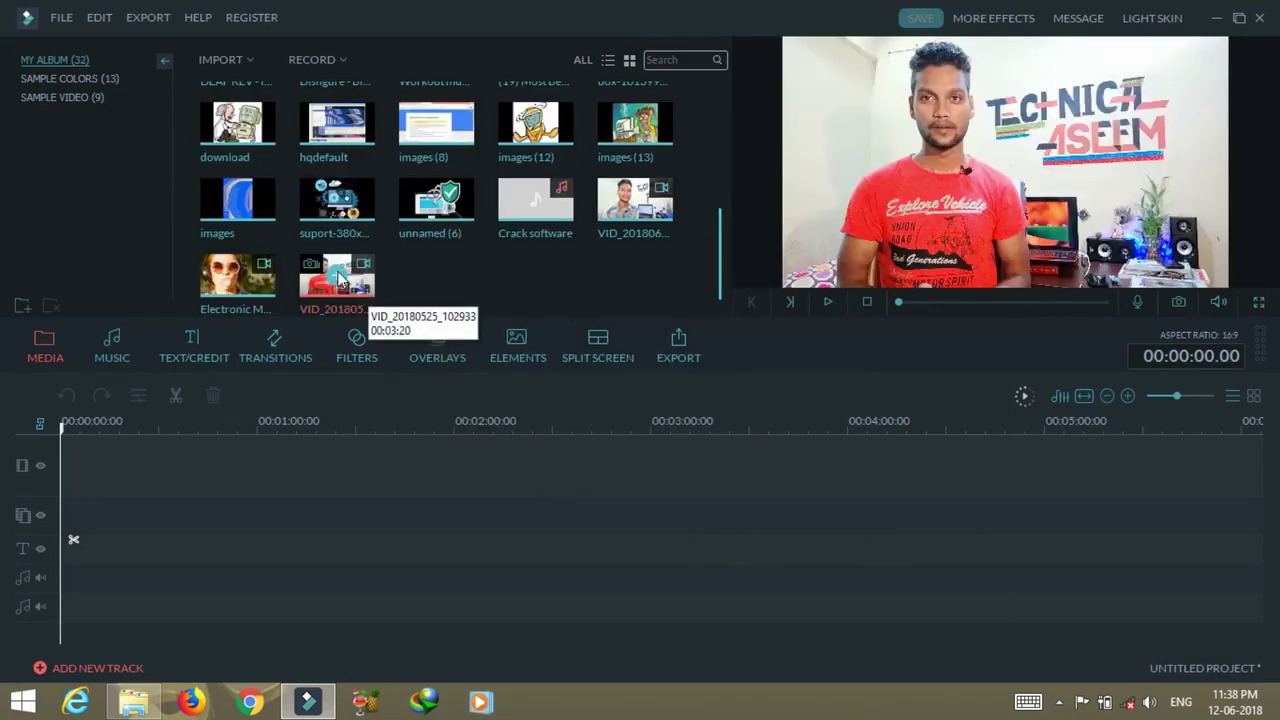
- Place the imported VID_20180525_102933 clip at the start of the main video track
click(240, 60)
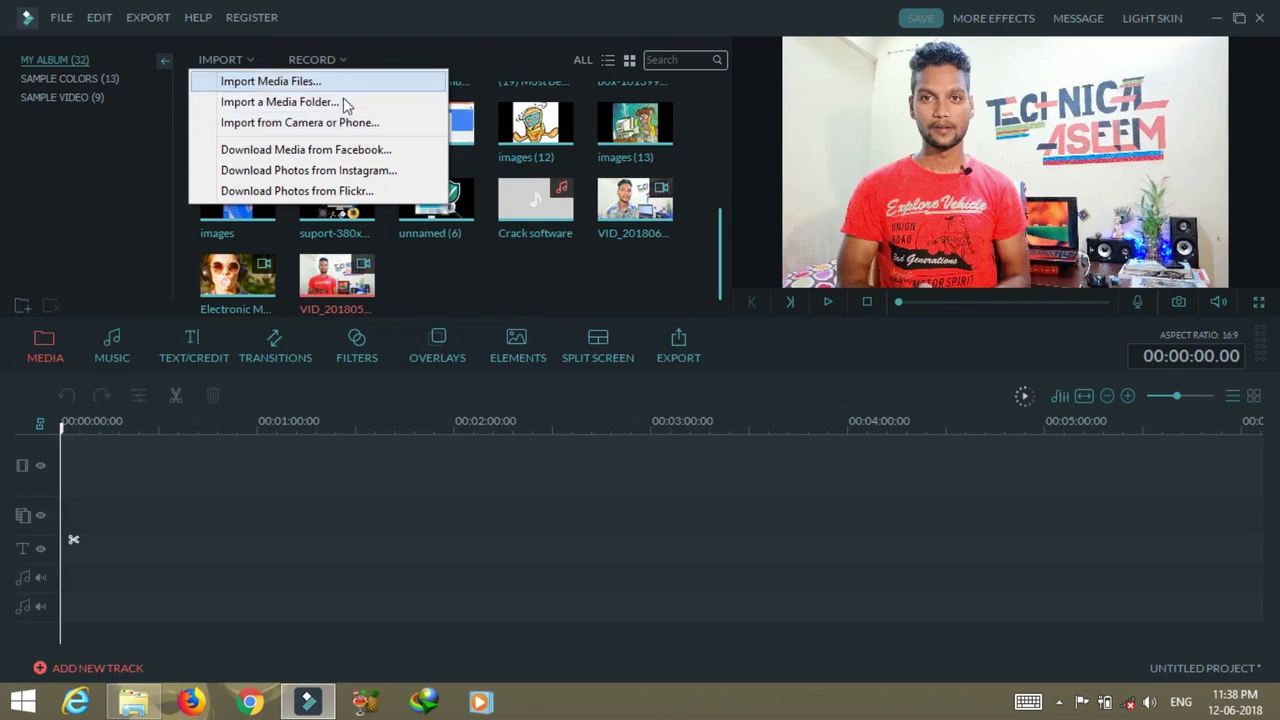
click(437, 290)
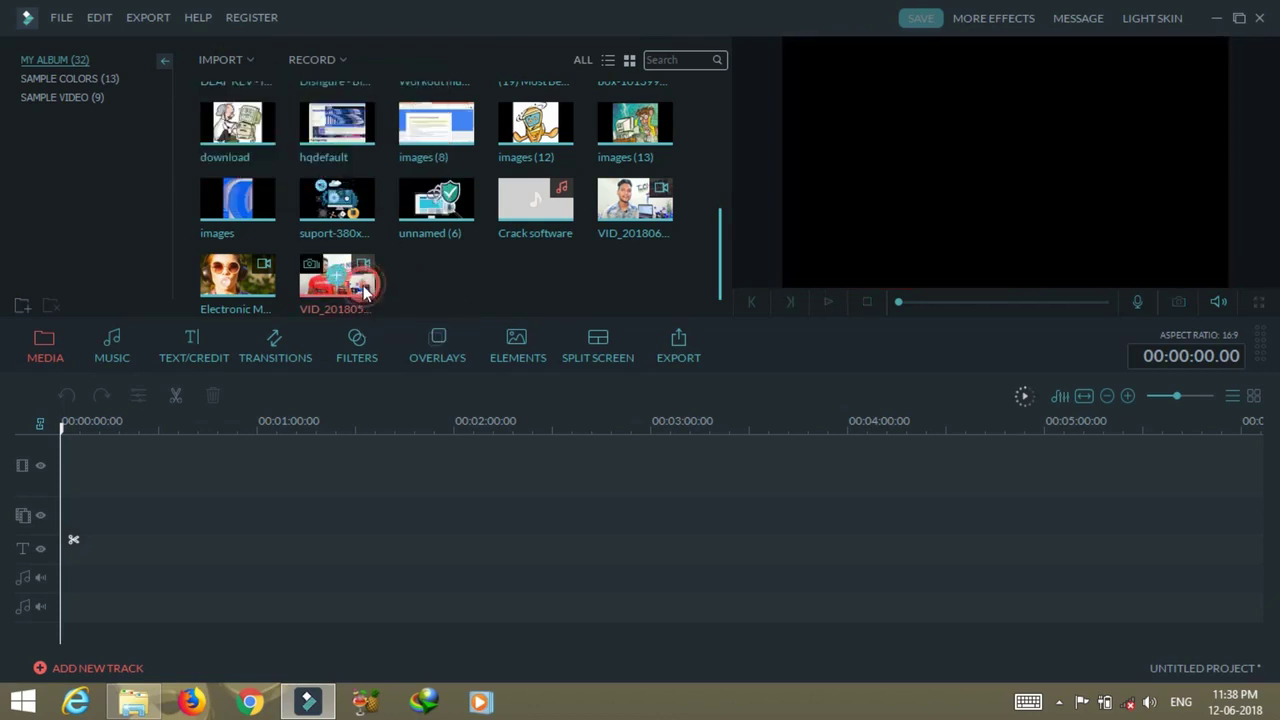
drag(364, 290, 284, 466)
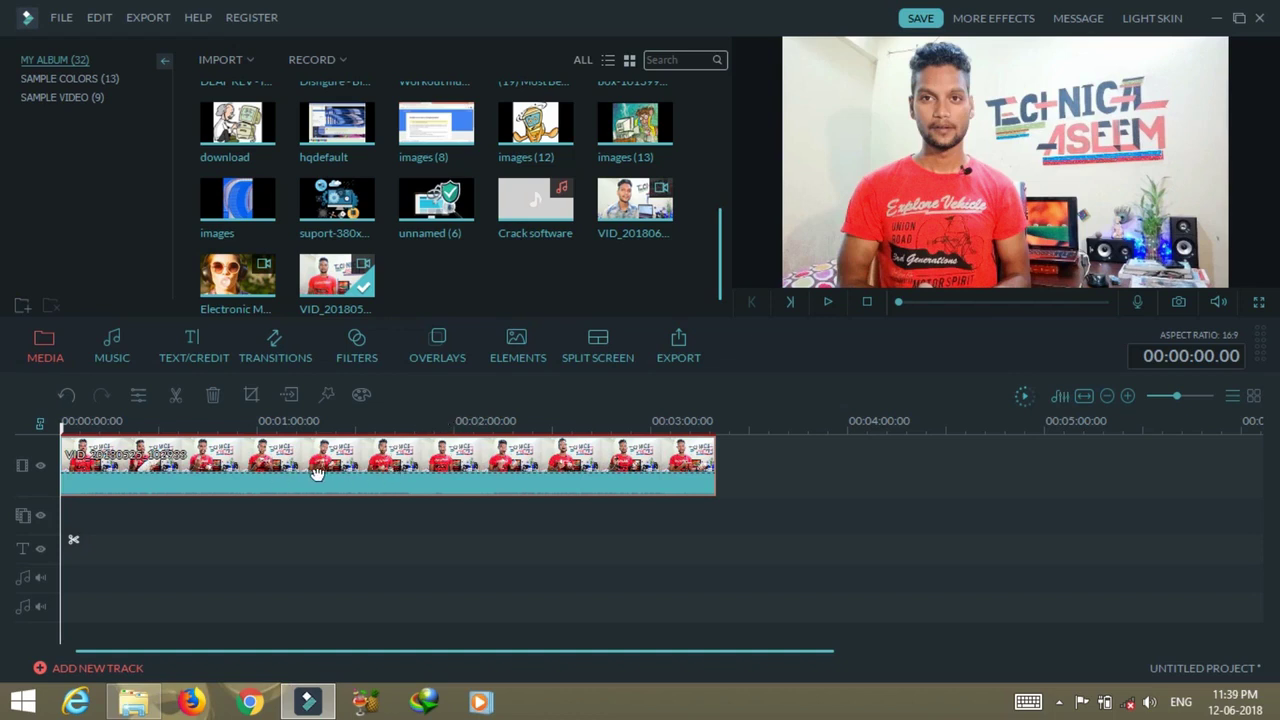
- Play the opening of the timeline clip and check the preview volume
key(space)
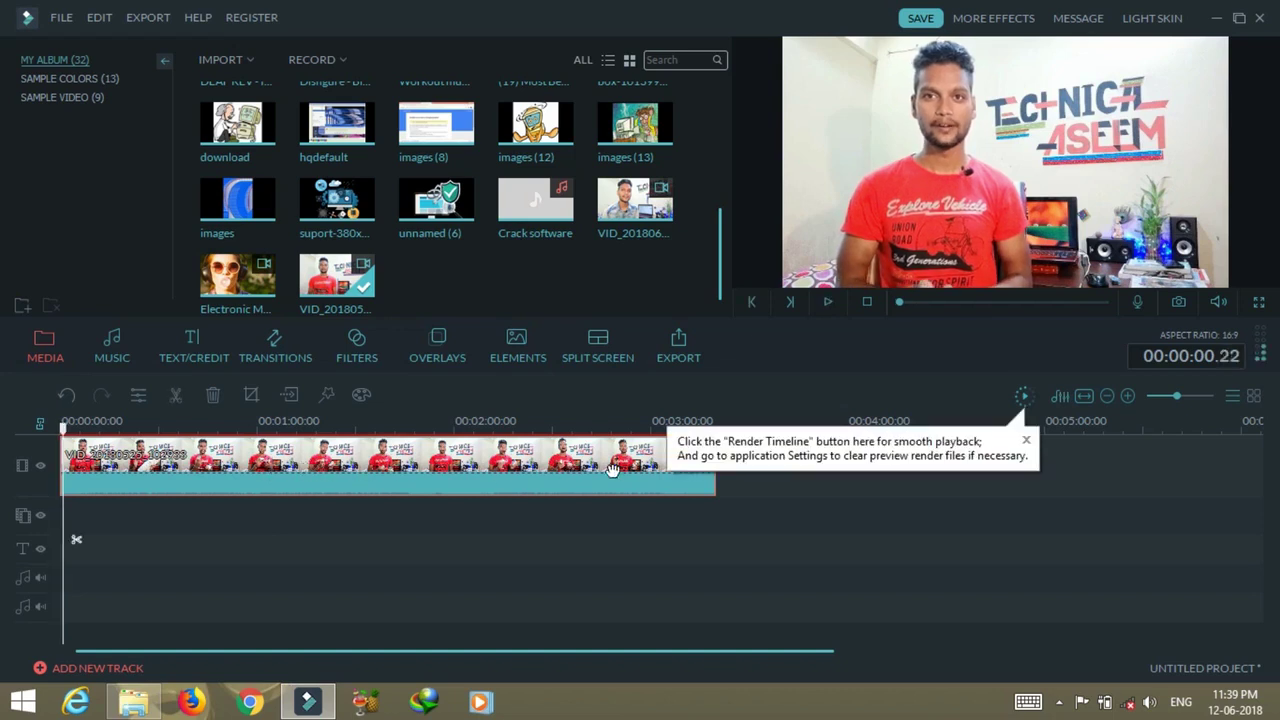
click(1218, 301)
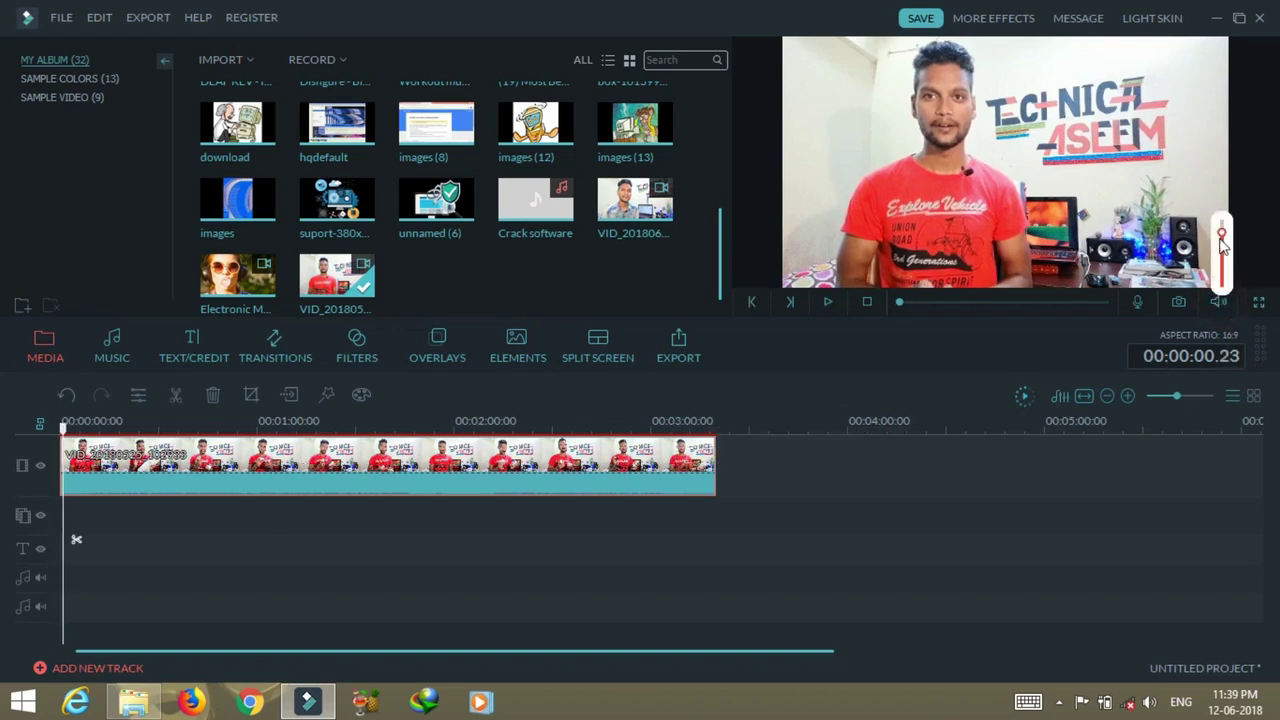
key(space)
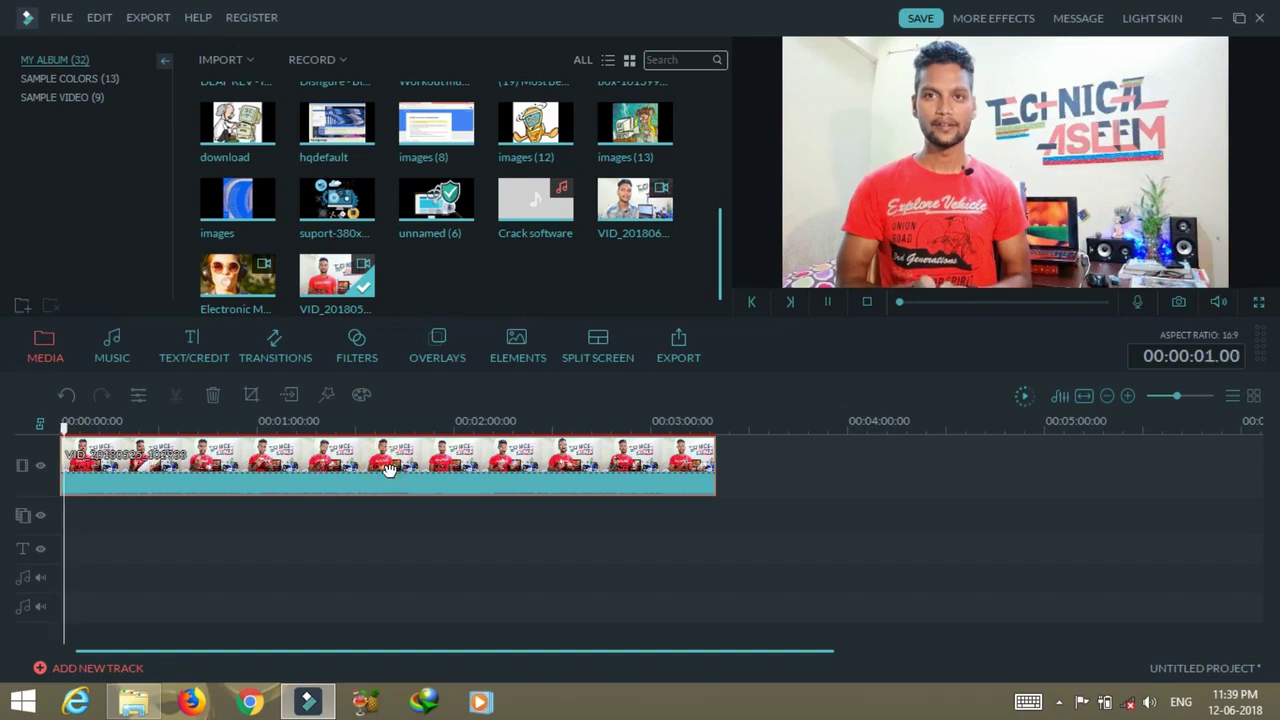
- Split the clip at 00:01:11.22 and 00:01:18.14, and delete the short section between the two cuts
click(290, 421)
key(space)
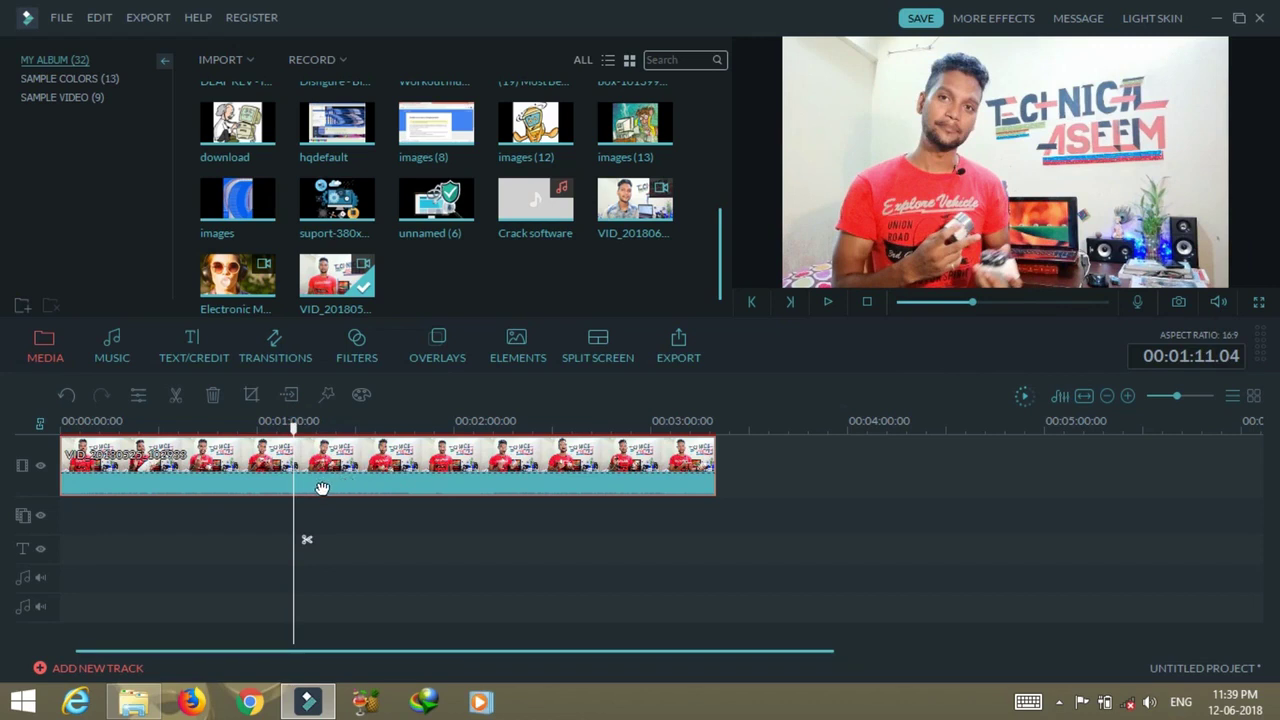
key(space)
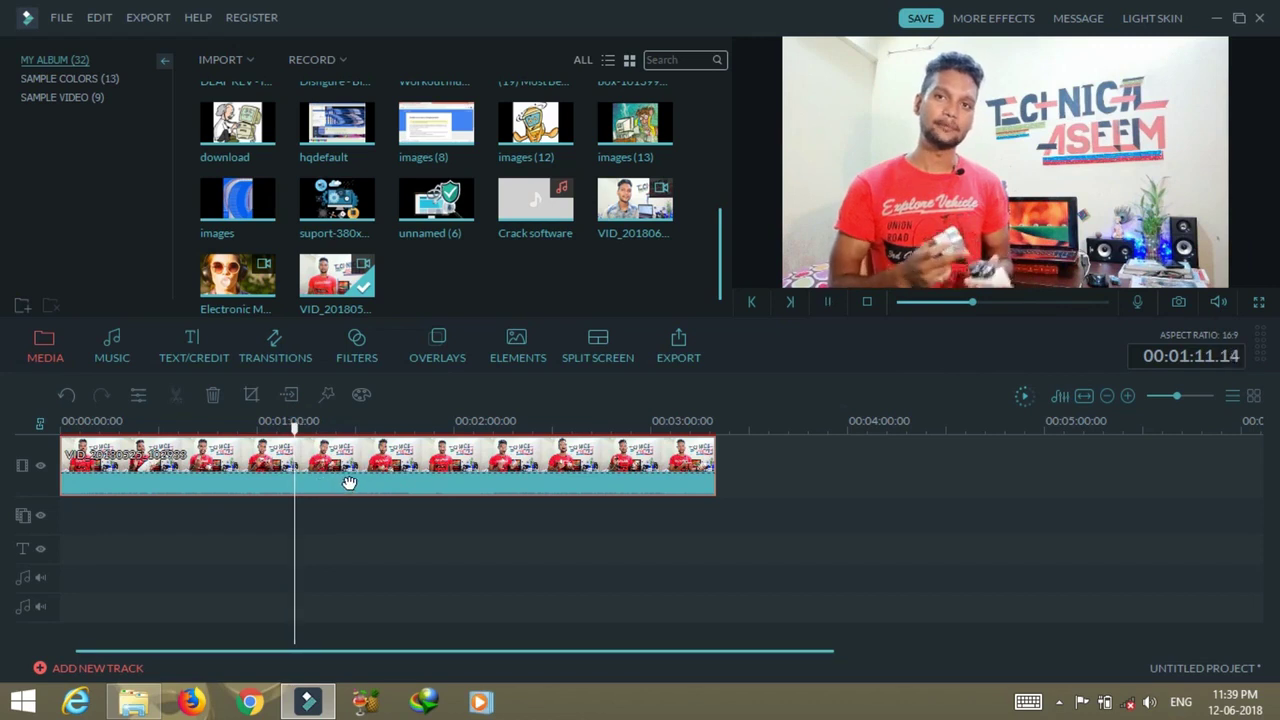
key(space)
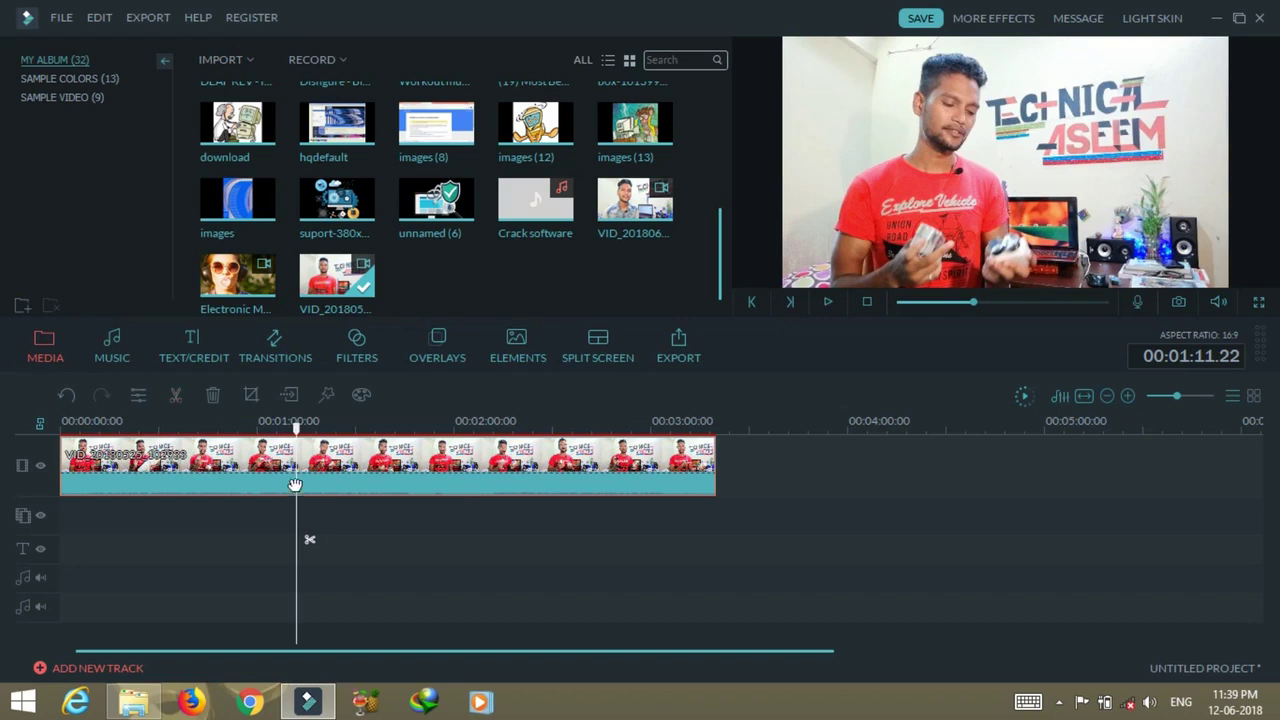
click(175, 396)
click(318, 427)
click(177, 395)
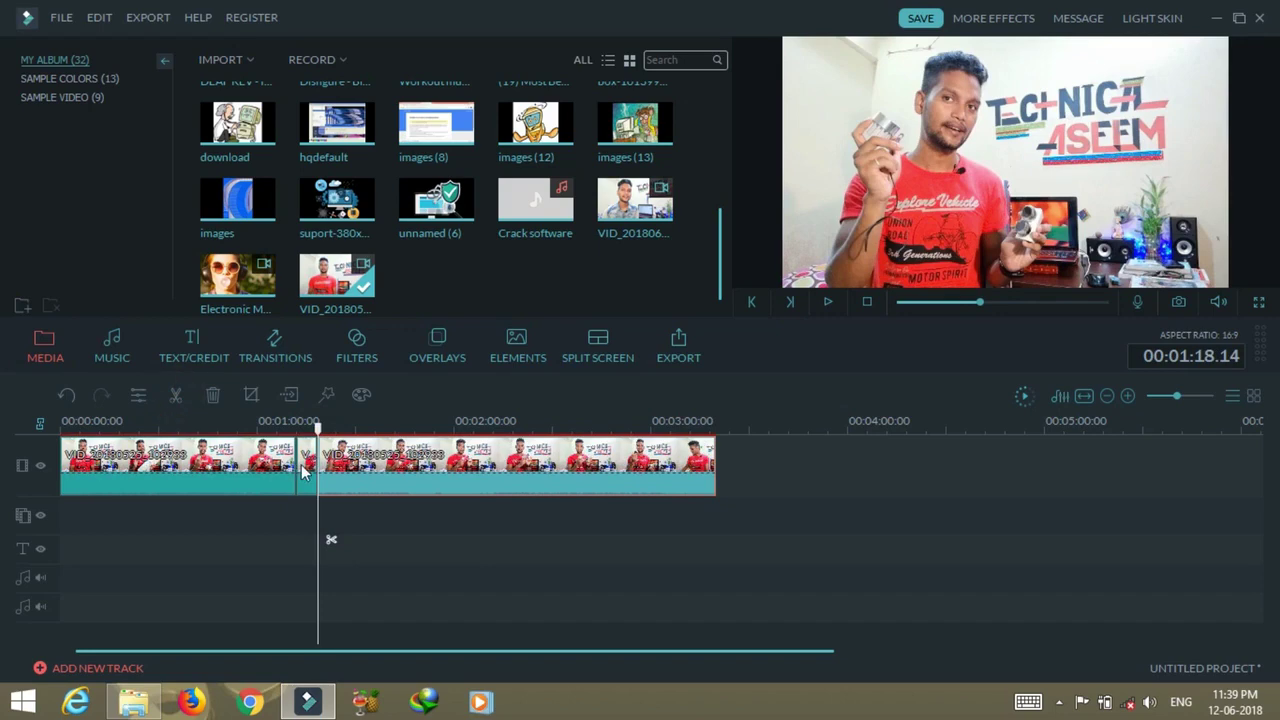
right_click(307, 462)
click(328, 456)
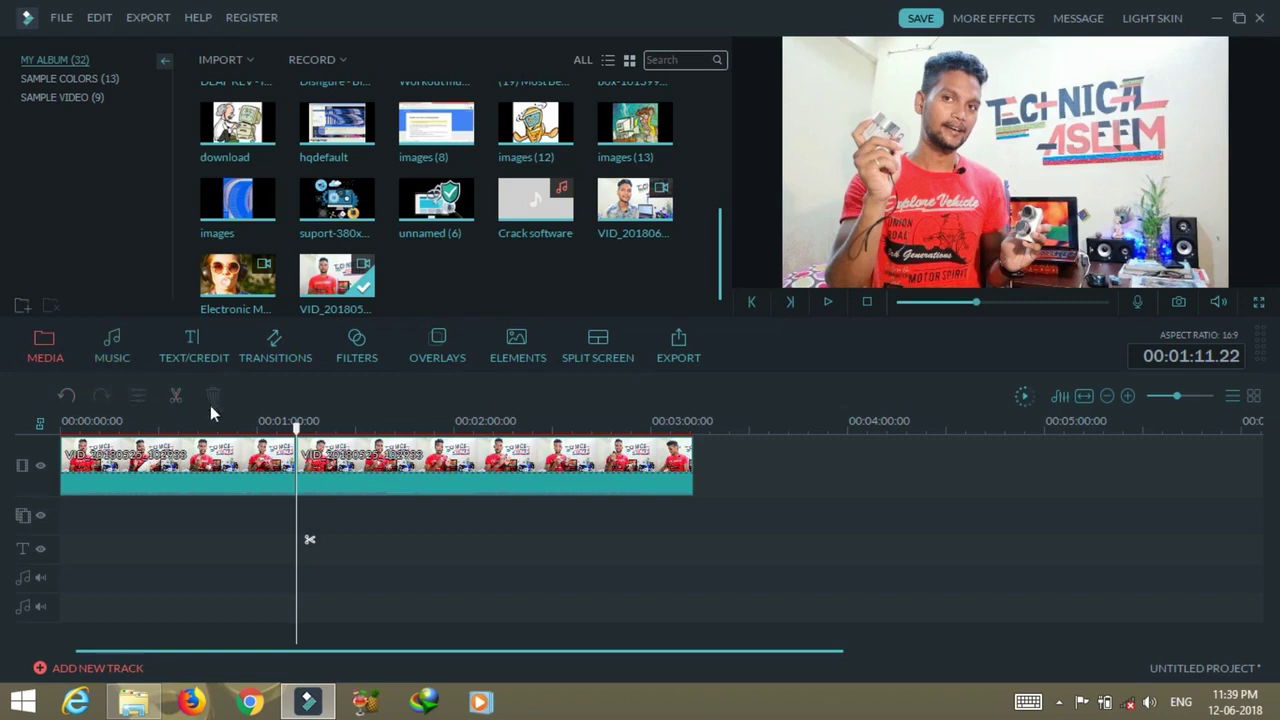
- Split the second clip at 00:01:17.17 and select the short segment before the new cut
click(315, 422)
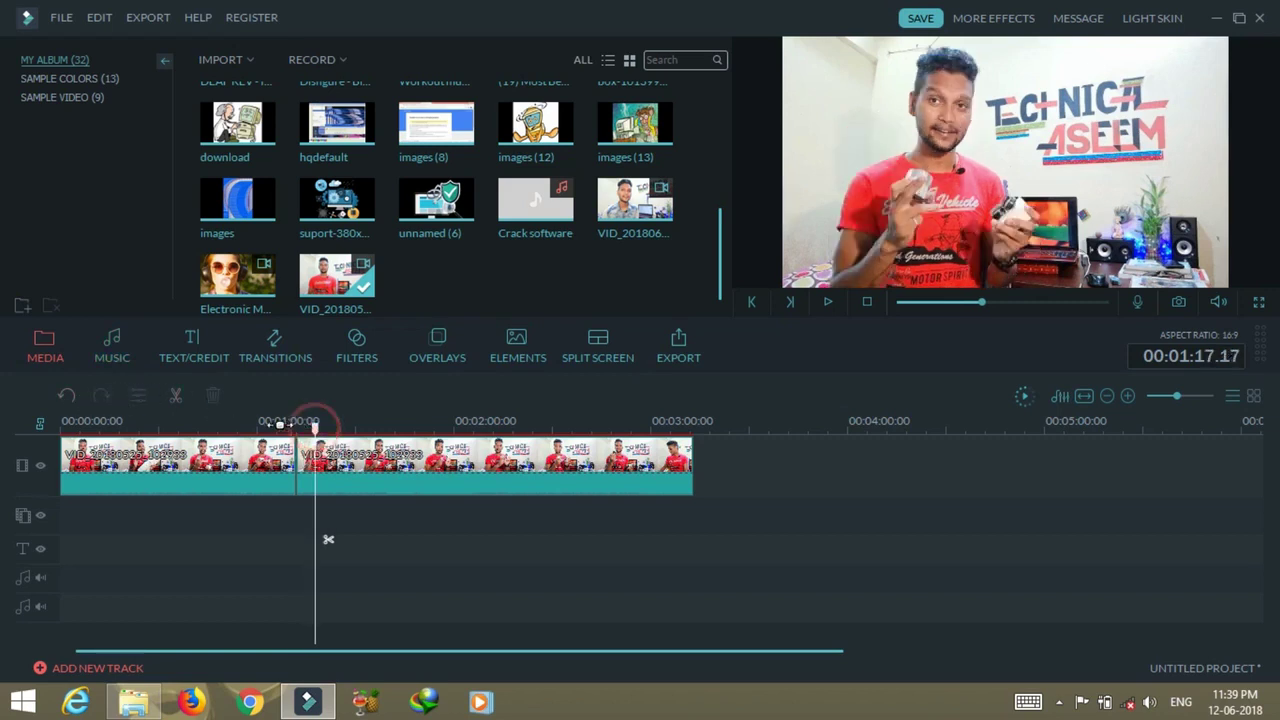
click(177, 400)
right_click(297, 476)
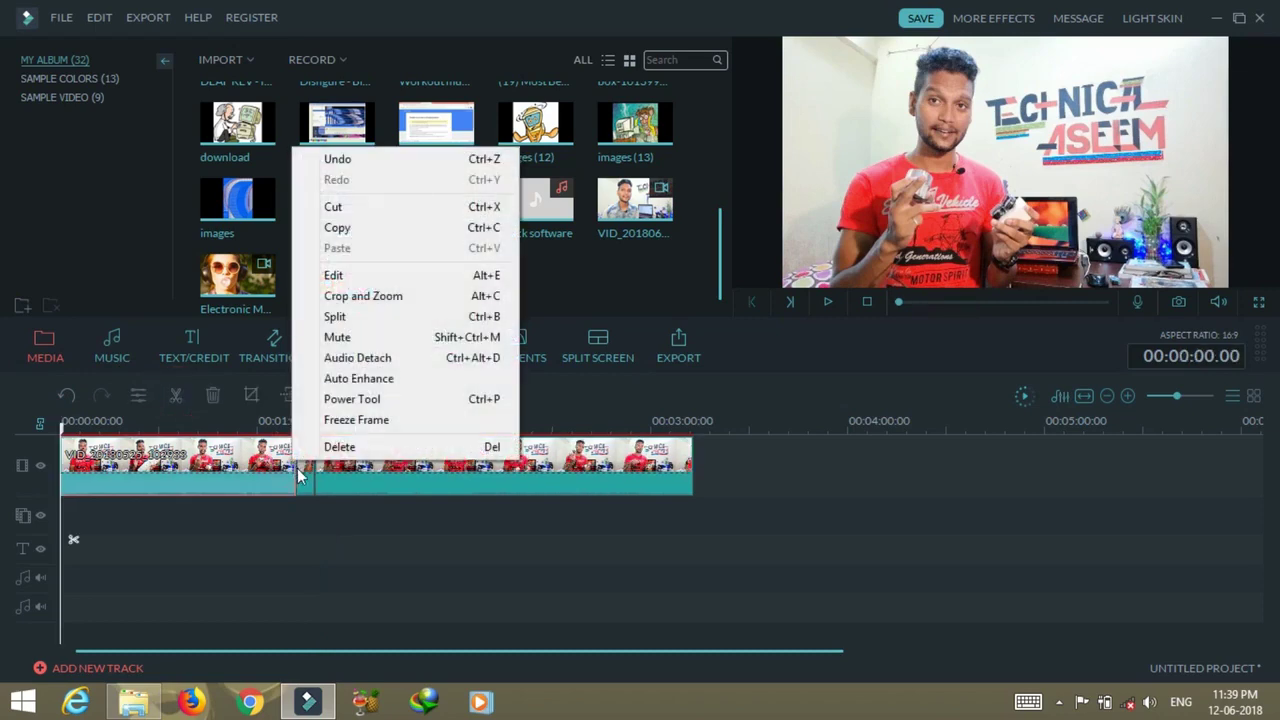
click(335, 543)
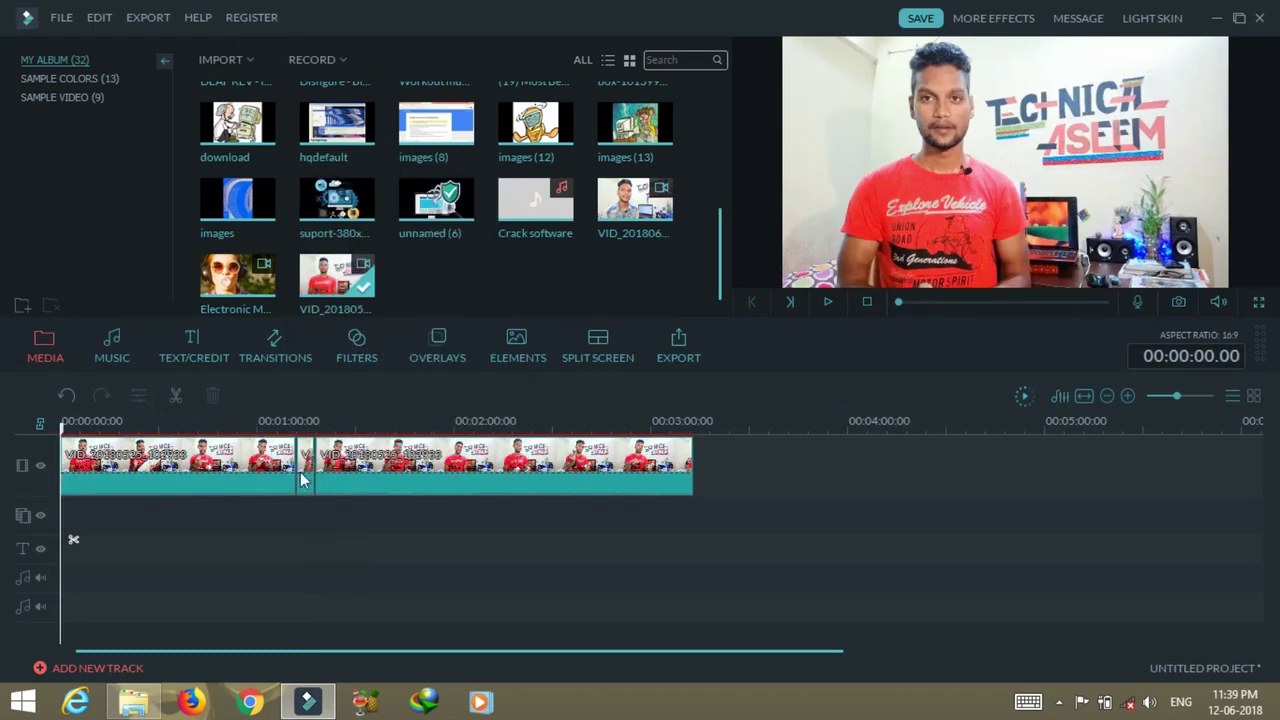
click(301, 480)
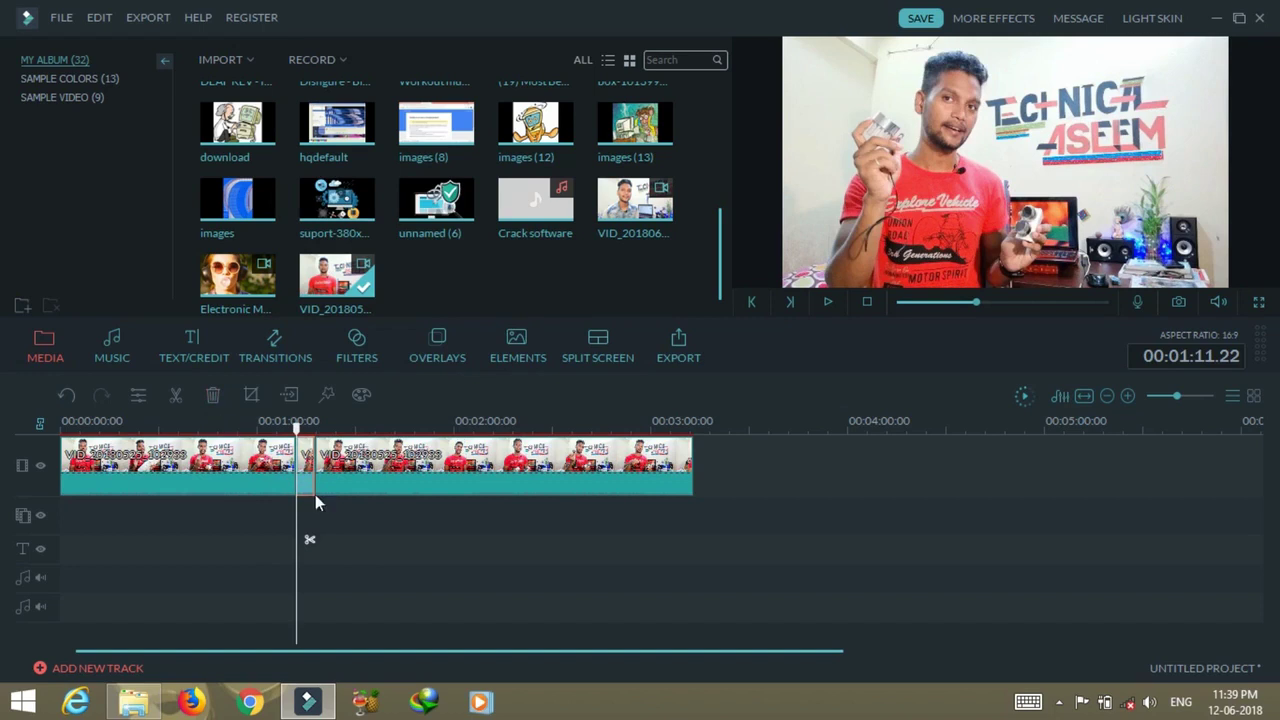
- Add the library music track "Light Years - Take Off" to the lower audio track, starting at about 00:00:06.14
click(118, 350)
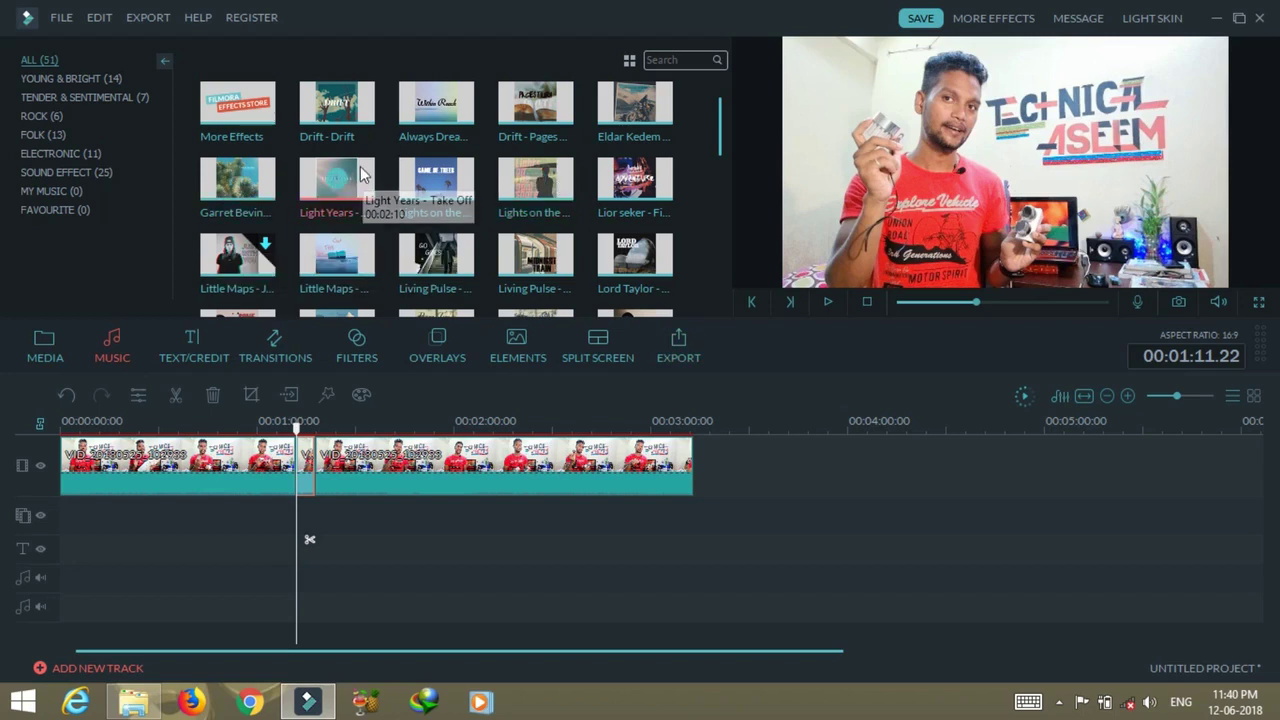
drag(375, 174, 97, 606)
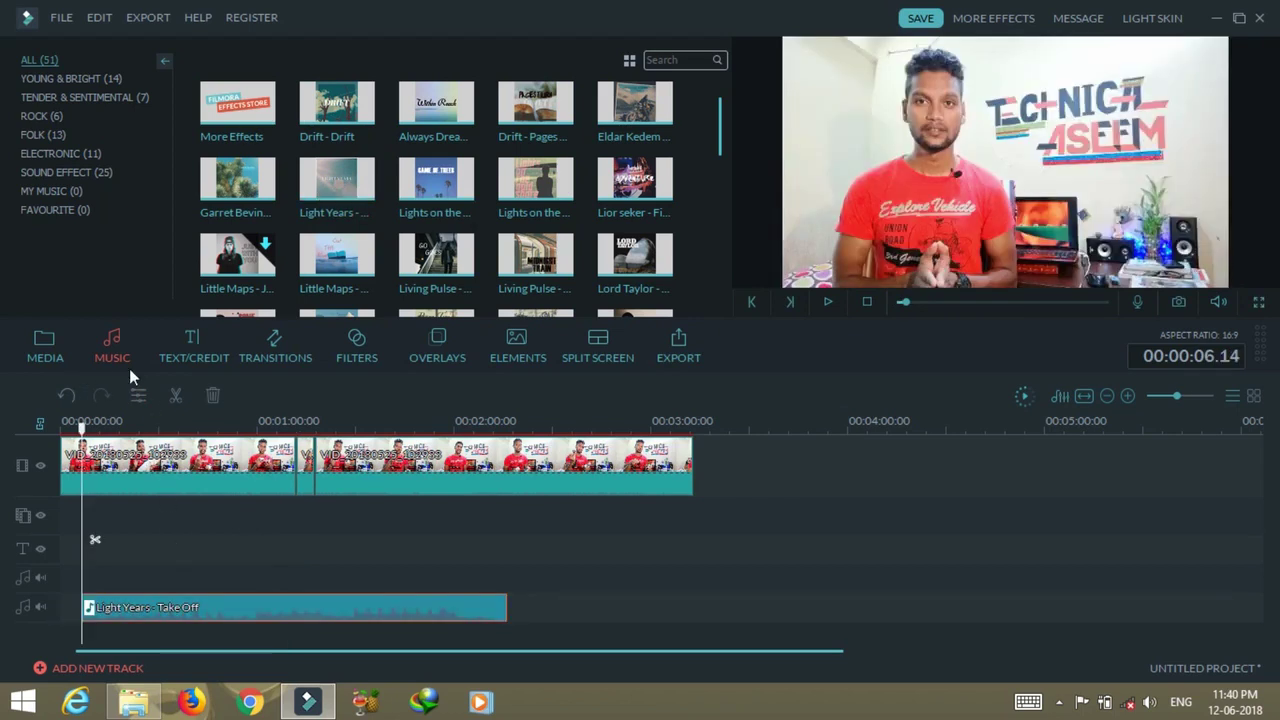
- Browse the text and credit presets, previewing Opener 7, Opener 8, Opener 13 and Title 34
click(206, 352)
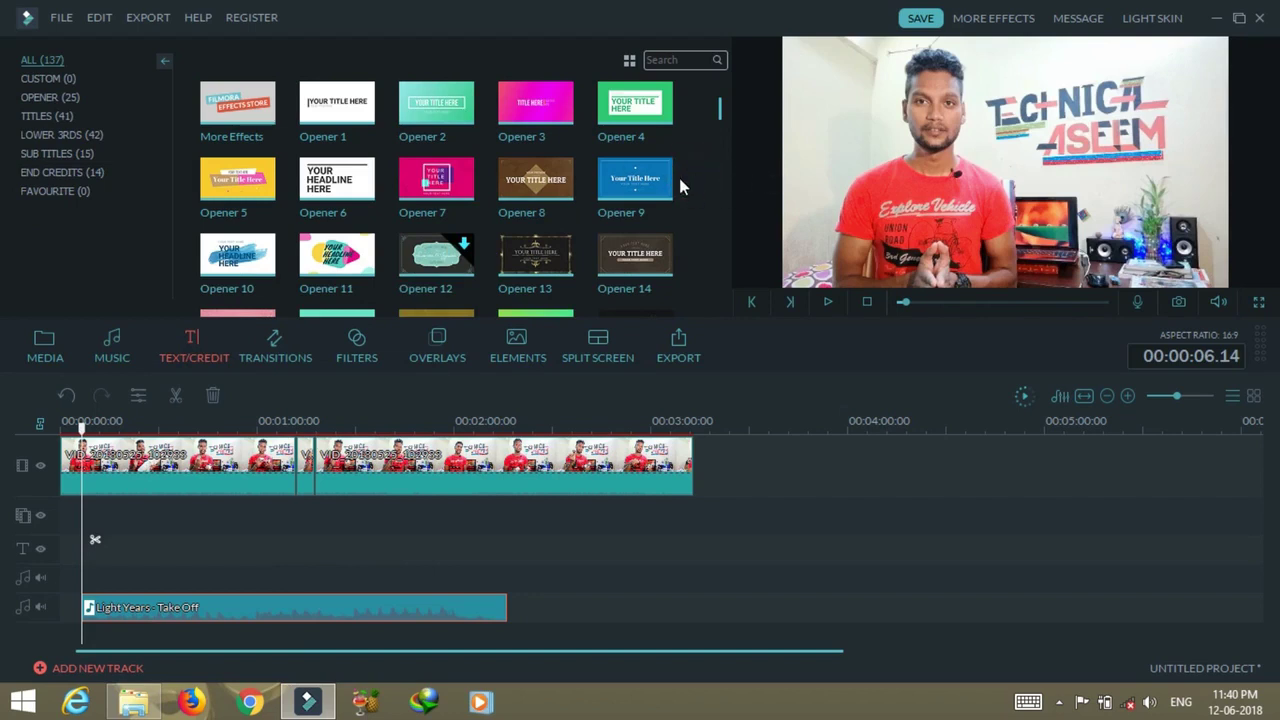
click(474, 187)
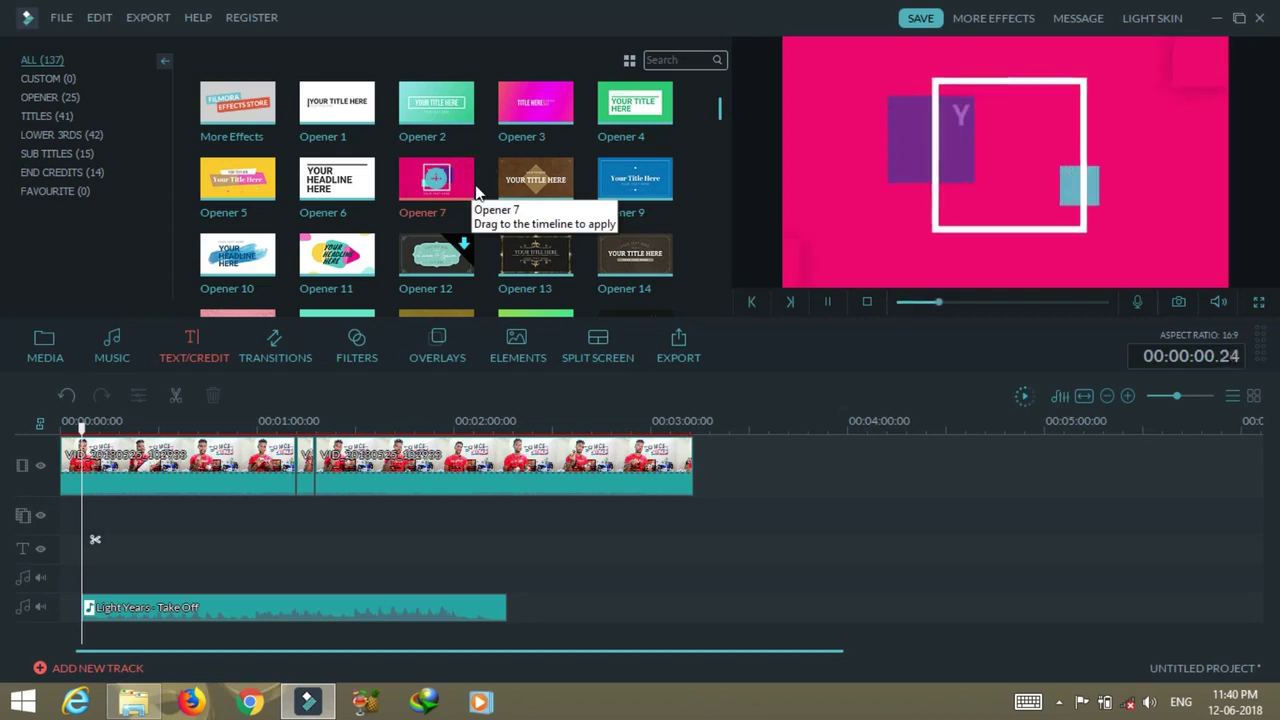
click(501, 184)
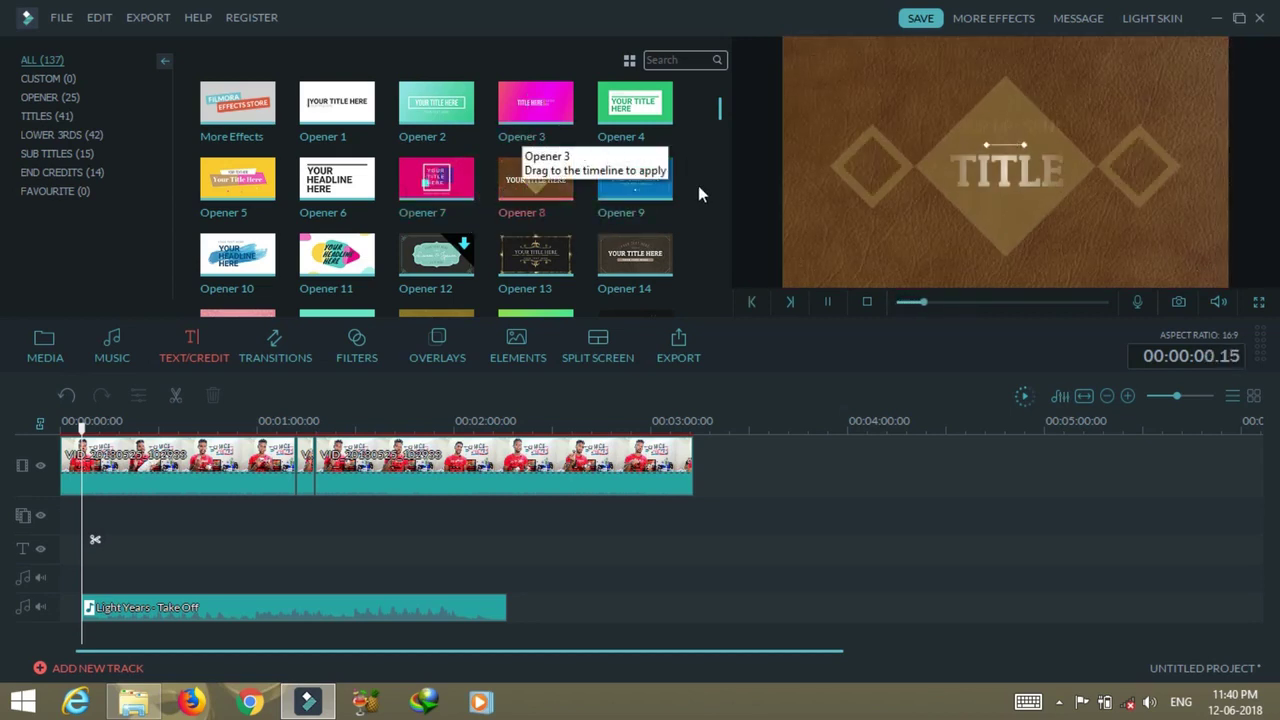
click(563, 254)
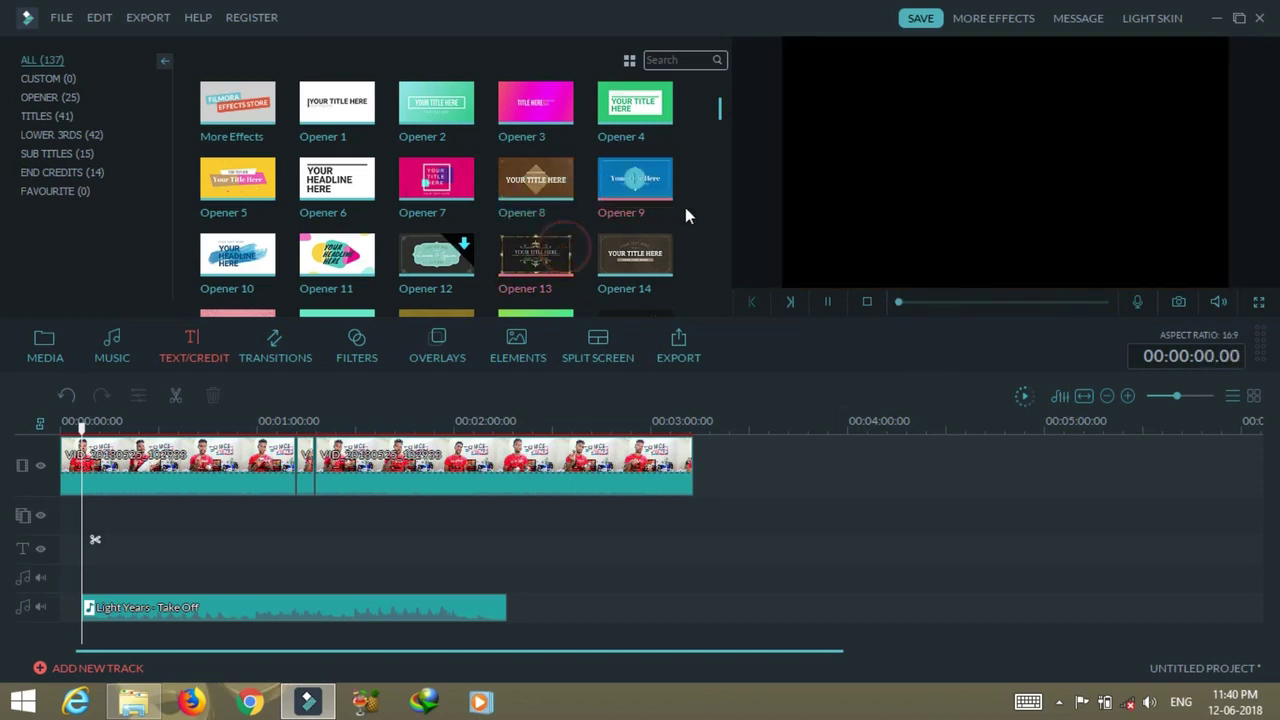
click(699, 216)
scroll(699, 216, down, 2)
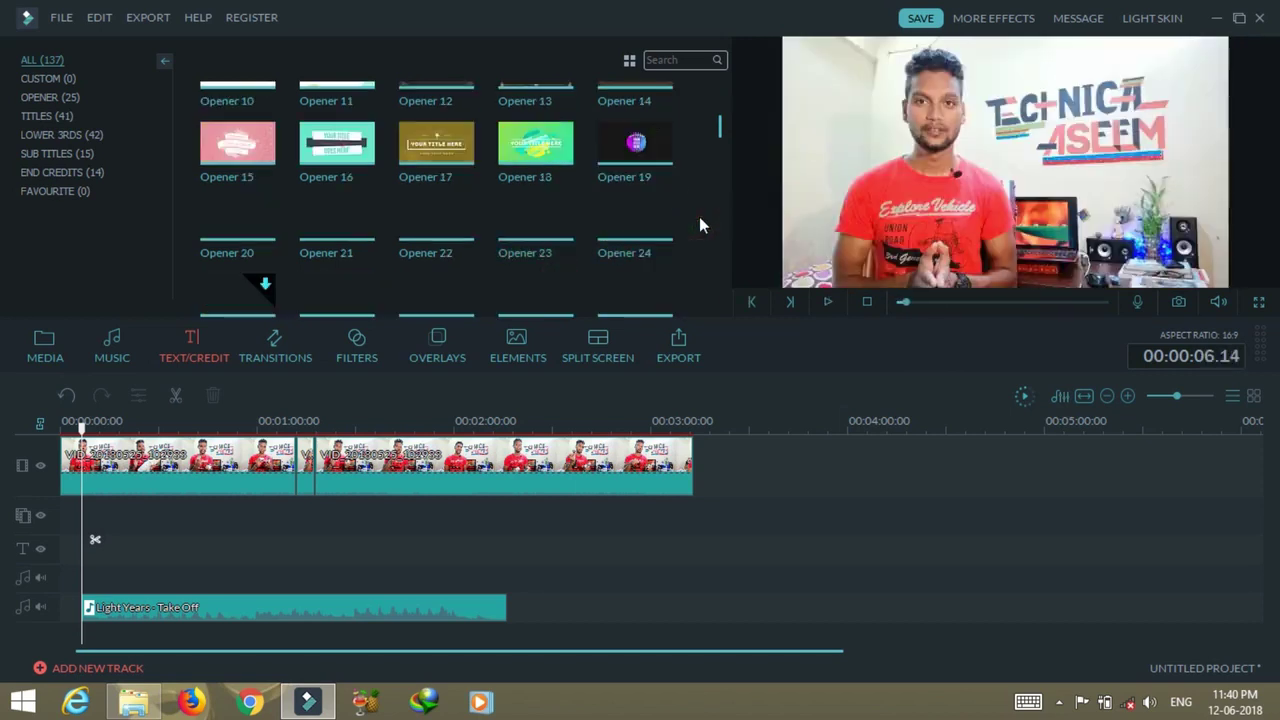
scroll(690, 199, down, 3)
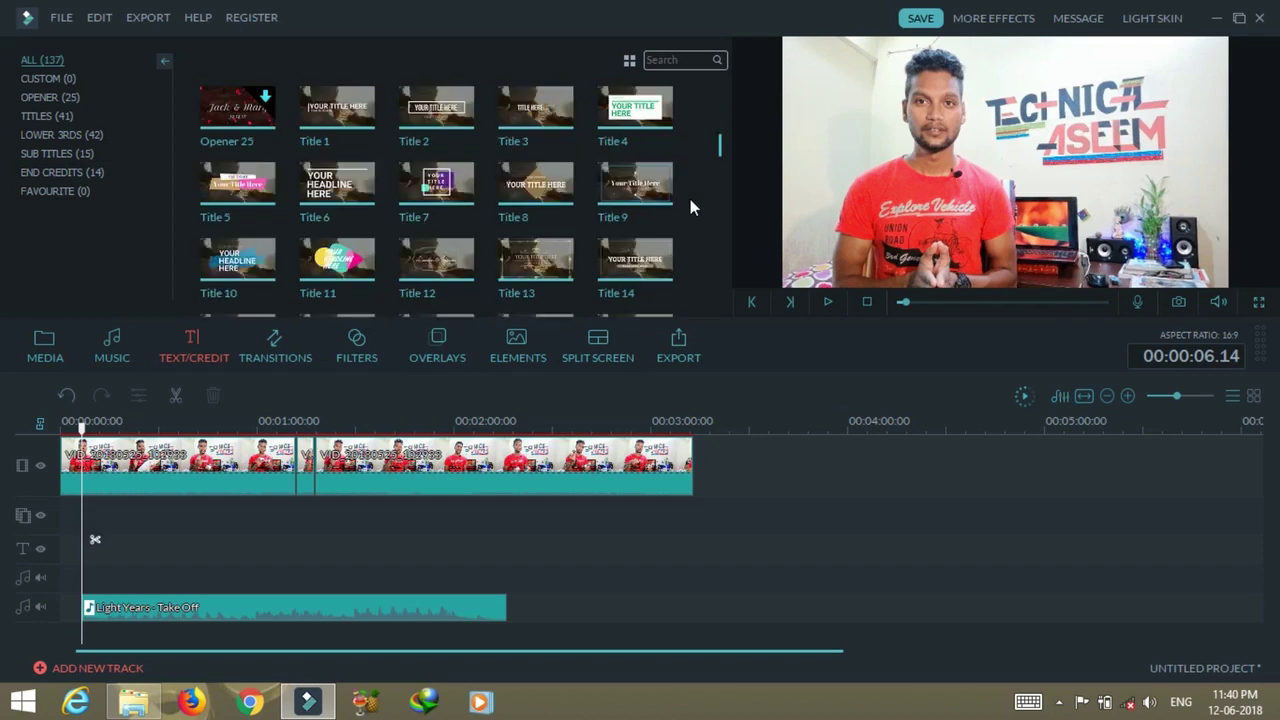
scroll(697, 199, down, 3)
scroll(697, 199, down, 3)
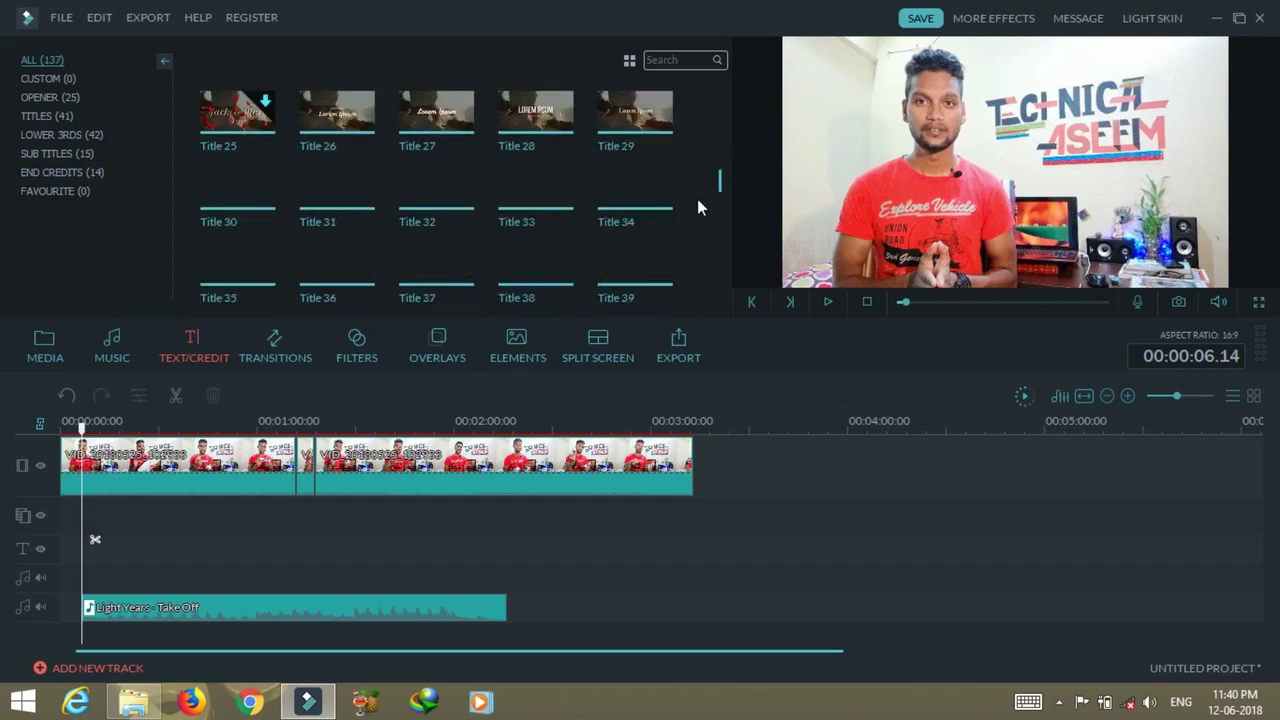
click(662, 196)
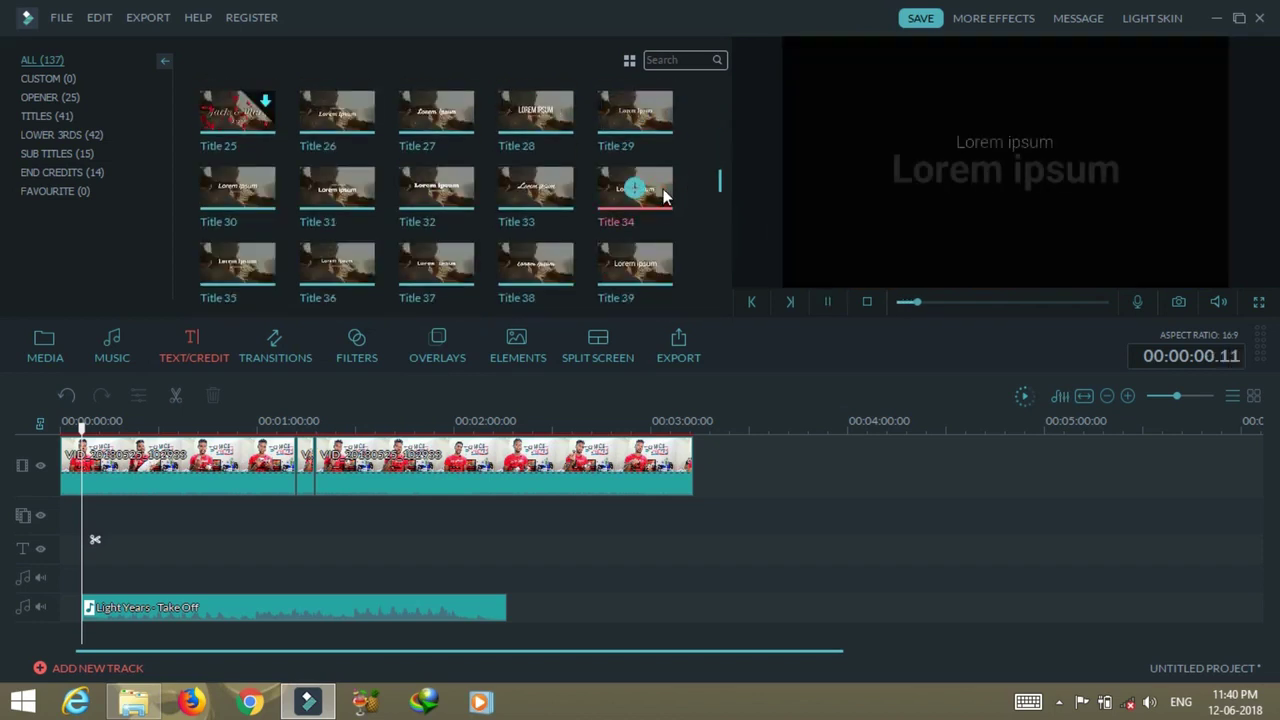
- Add the Title 39 preset to the text track at 00:00:06.14
click(638, 266)
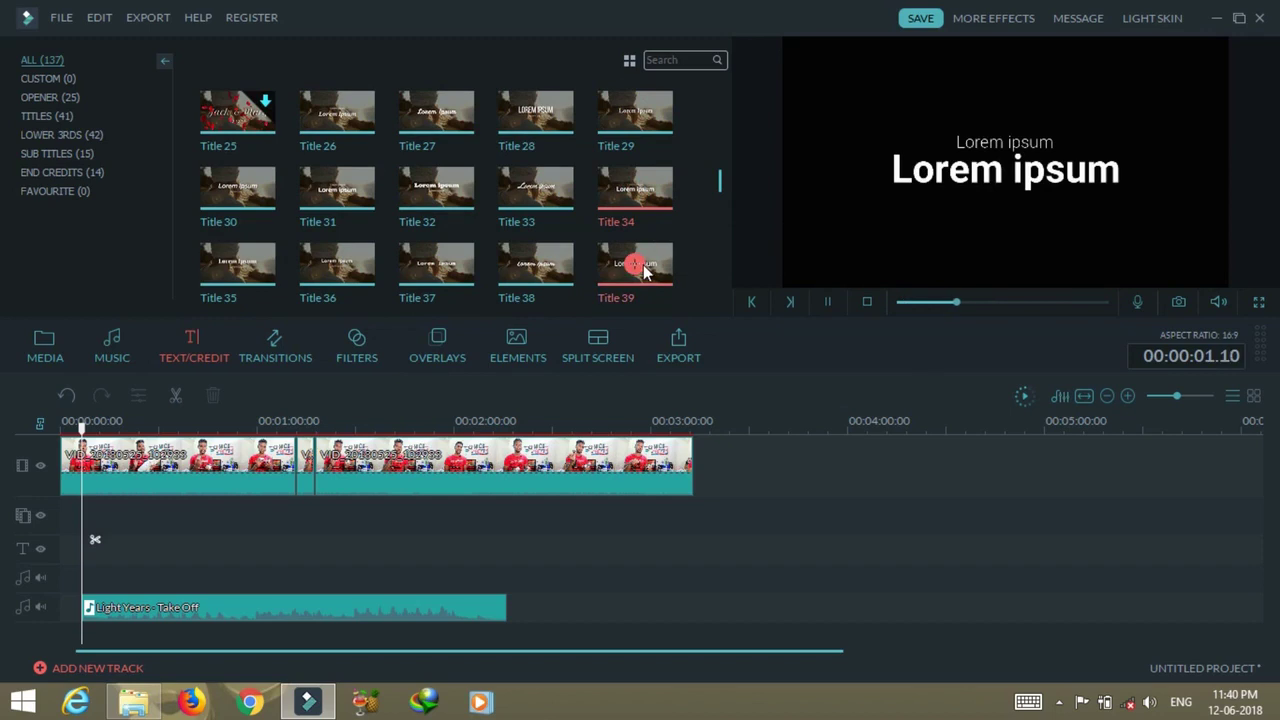
click(562, 270)
click(686, 237)
- Preview several lower-third presets and place LowerThirds 20 on the text track at 00:00:18.00
scroll(690, 235, down, 5)
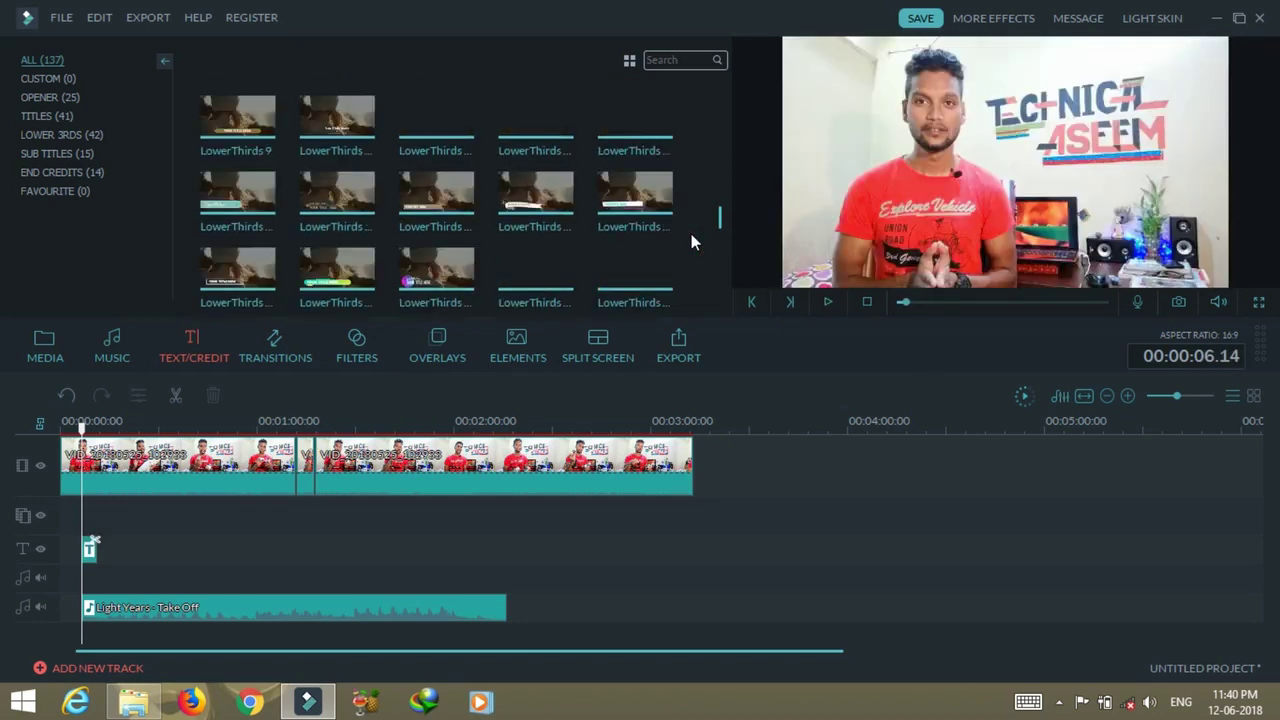
click(445, 268)
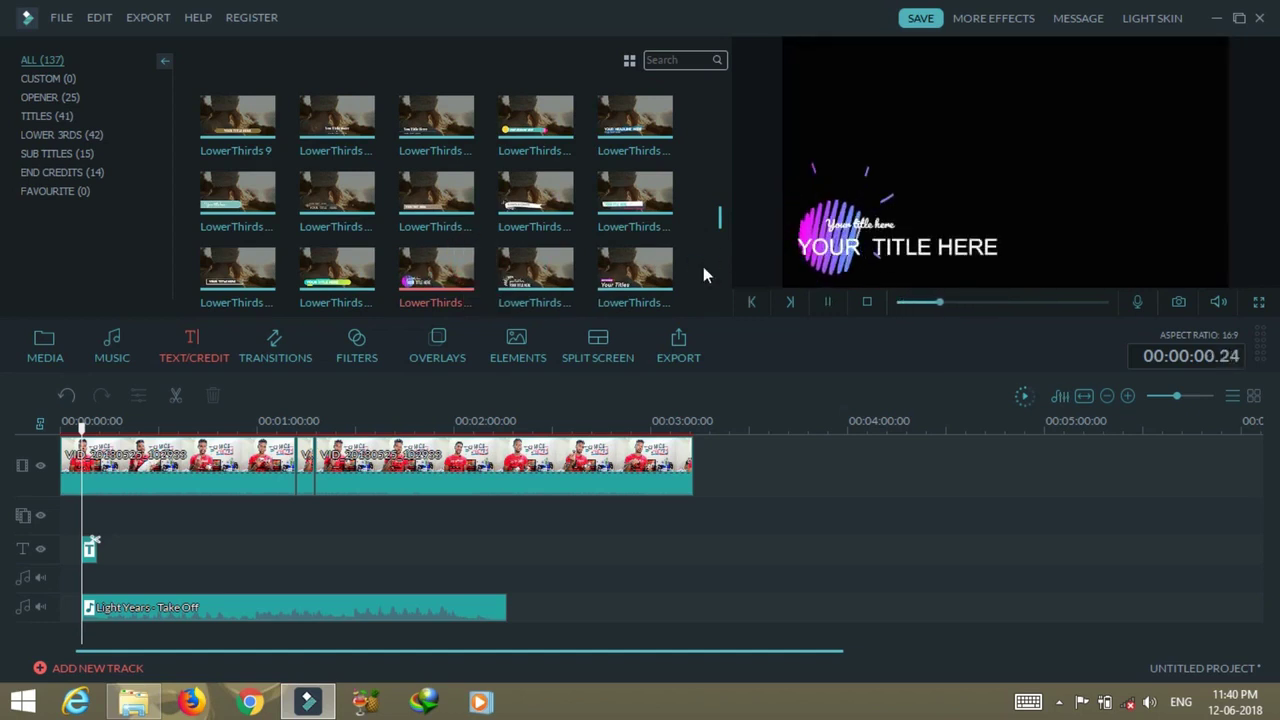
click(667, 278)
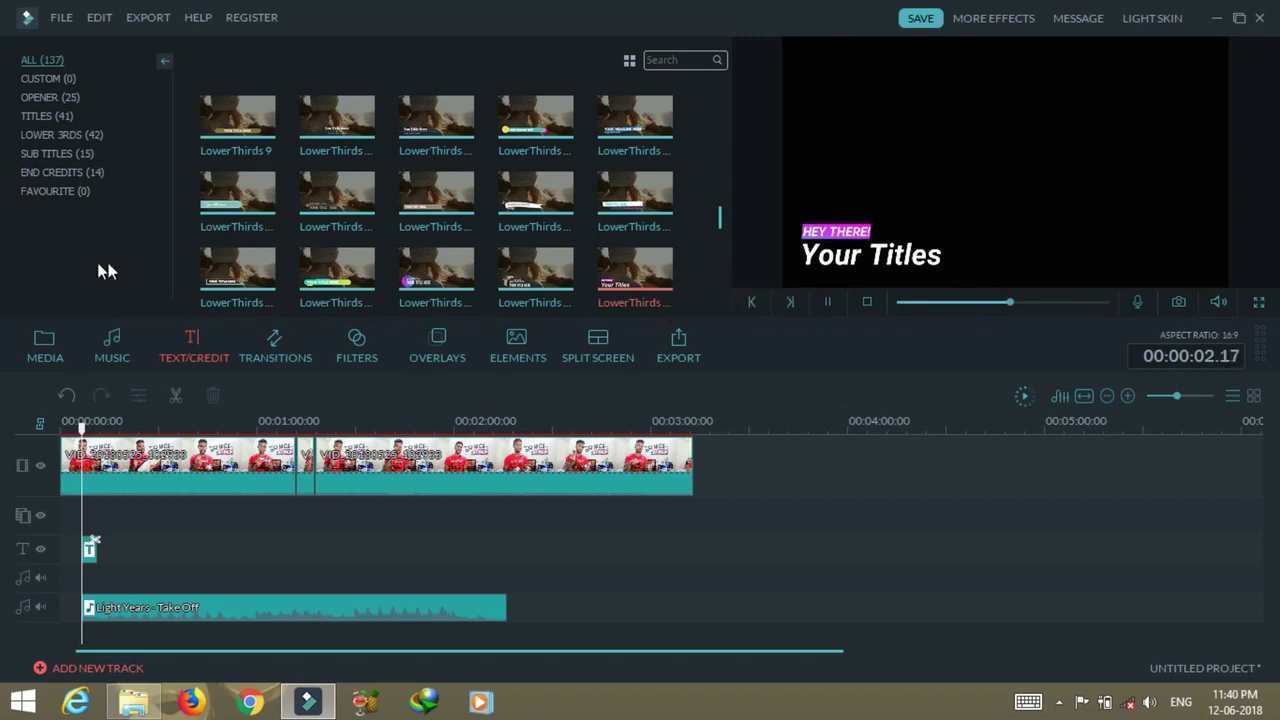
click(338, 270)
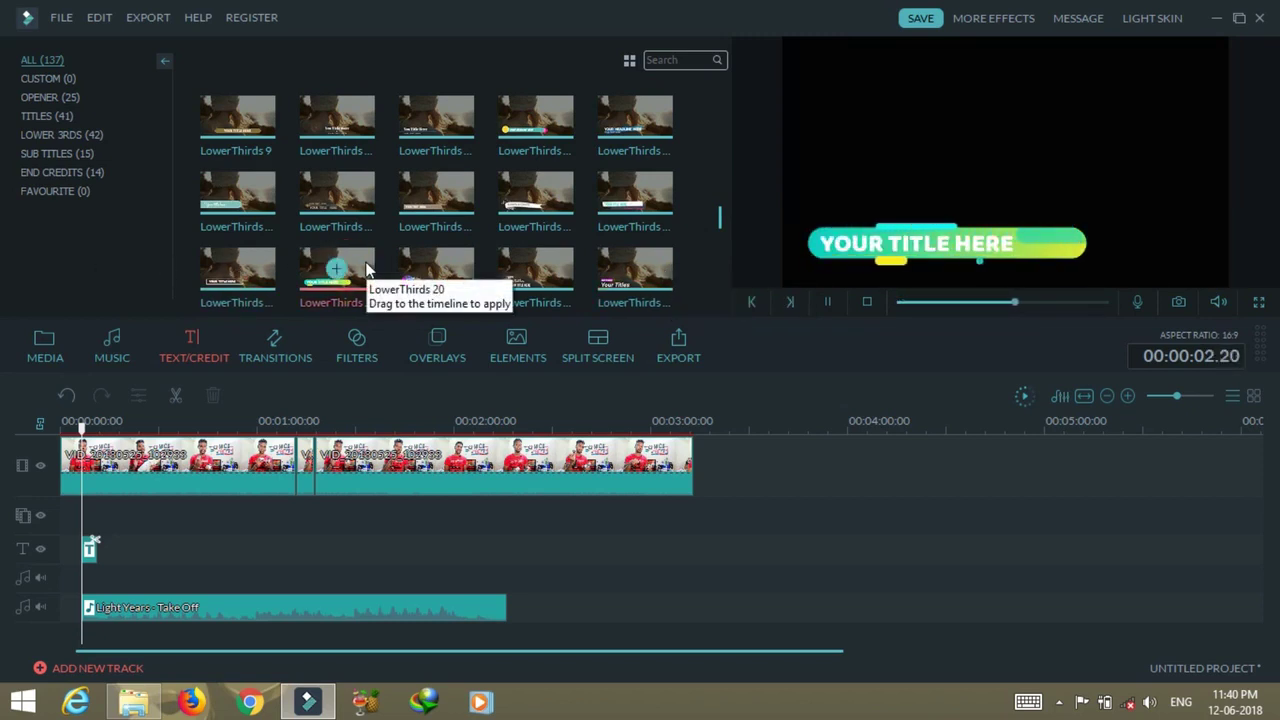
drag(360, 258, 126, 558)
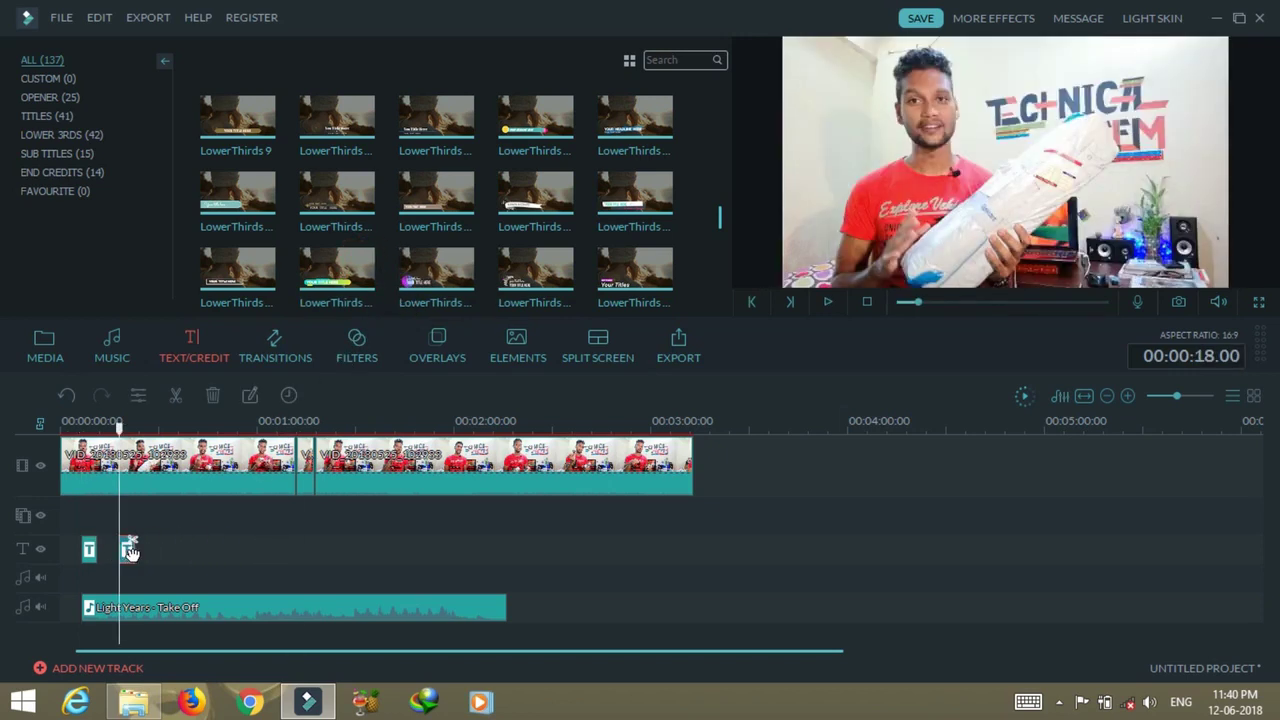
- Open the lower third at 00:00:18.00 in the advanced text editor and shrink its coloured background graphic
double_click(130, 550)
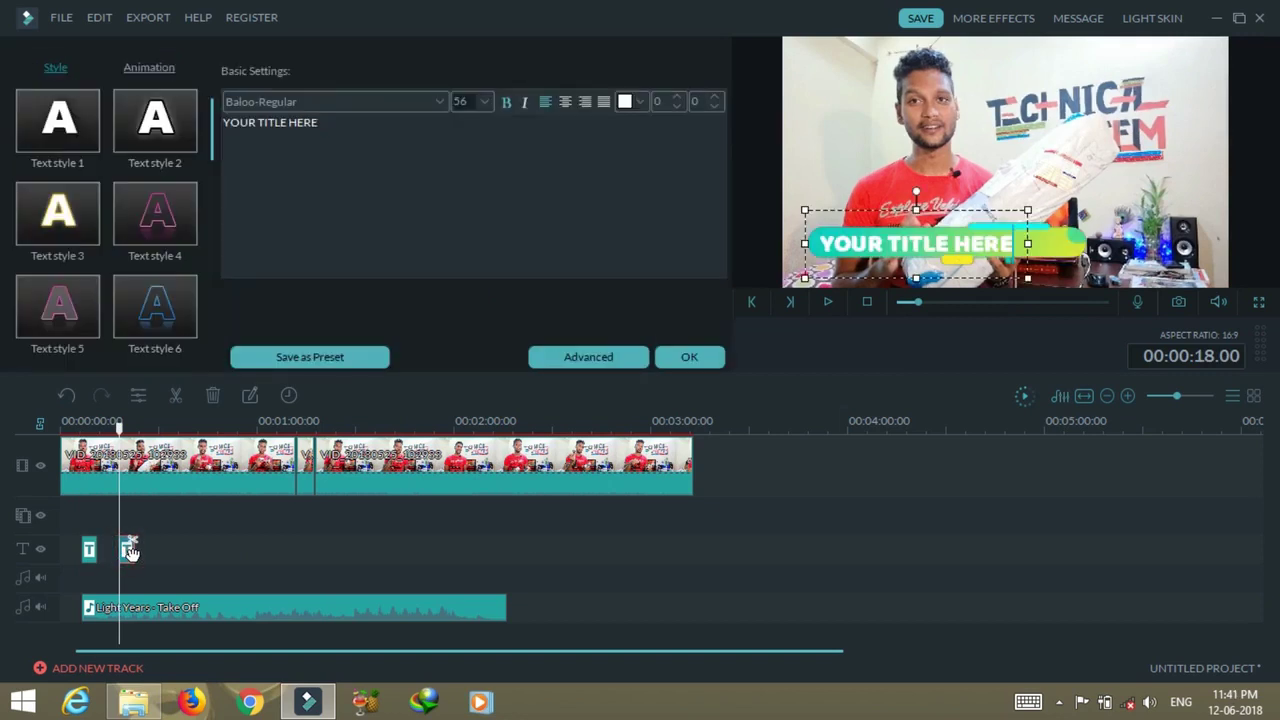
click(623, 360)
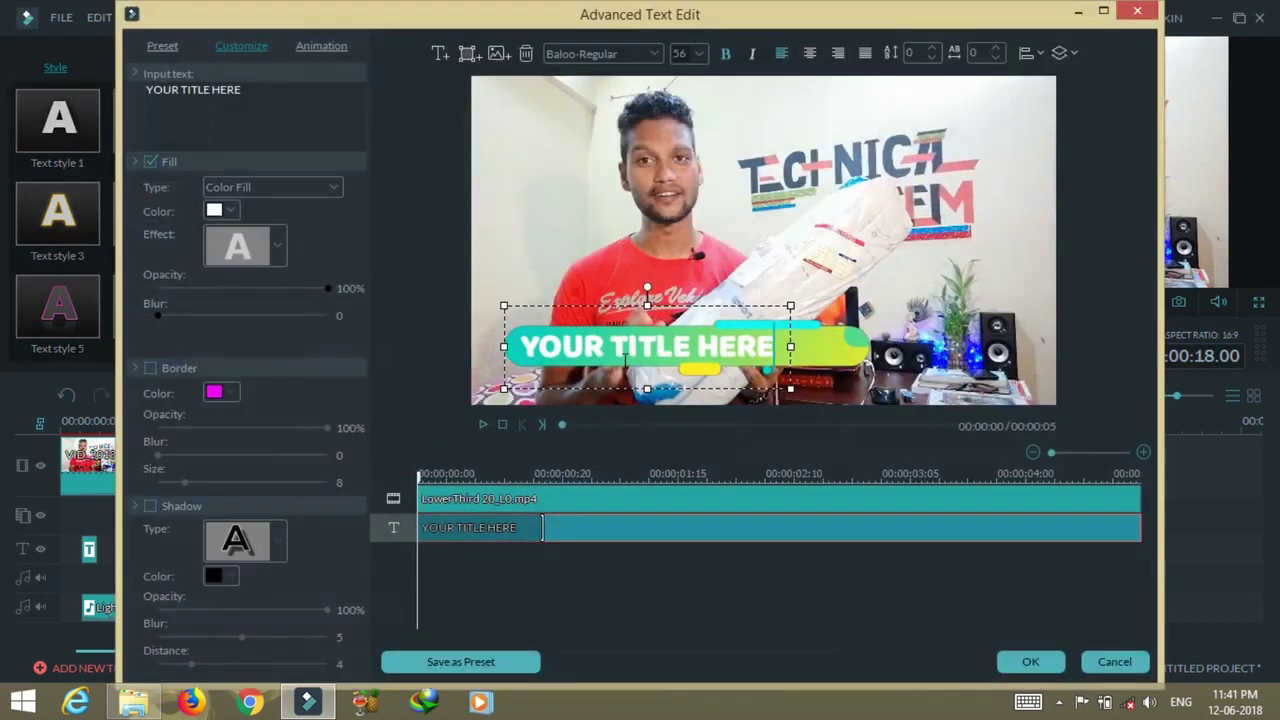
click(873, 355)
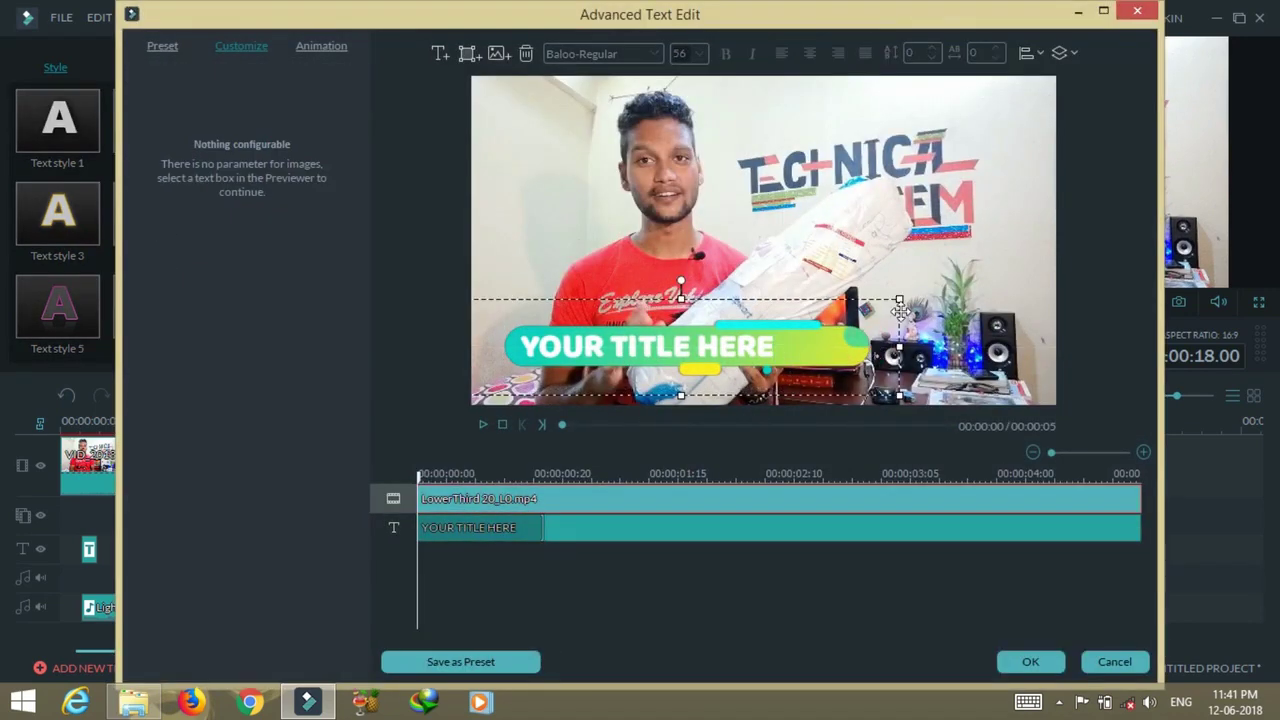
drag(899, 299, 783, 322)
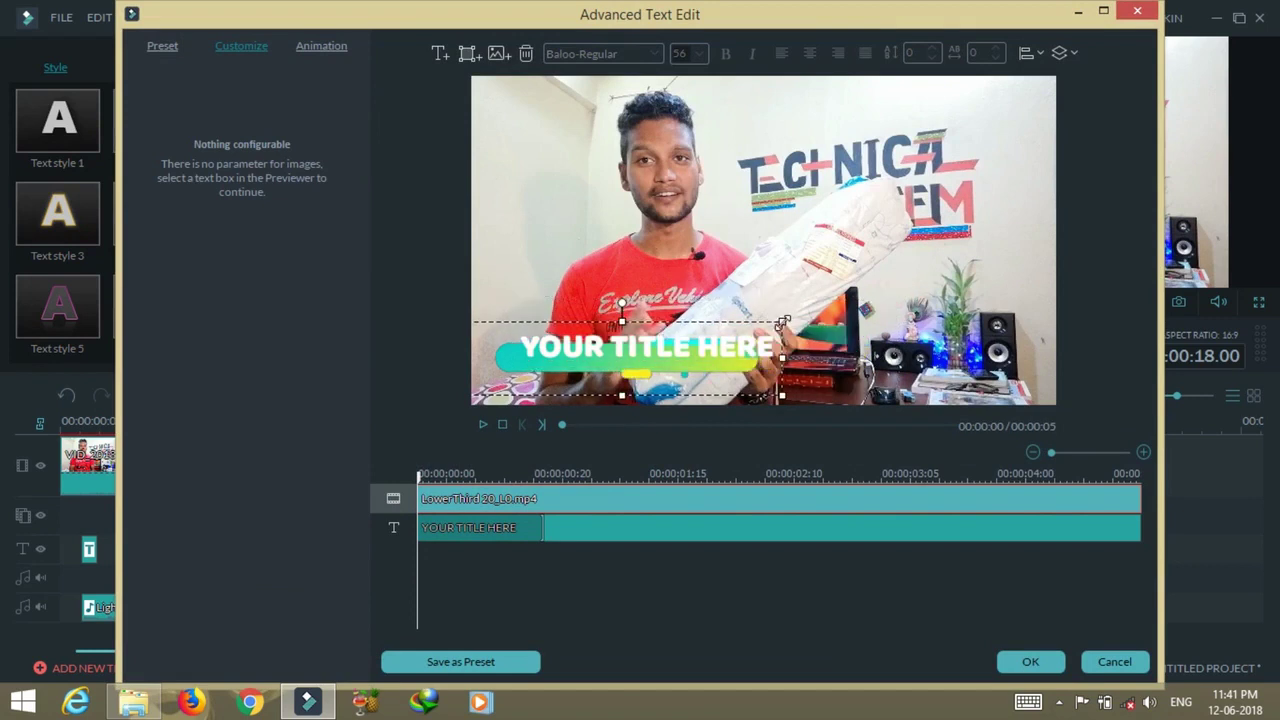
- Change the fill colour of the lower third's text to black and move the text onto the coloured bar
click(764, 350)
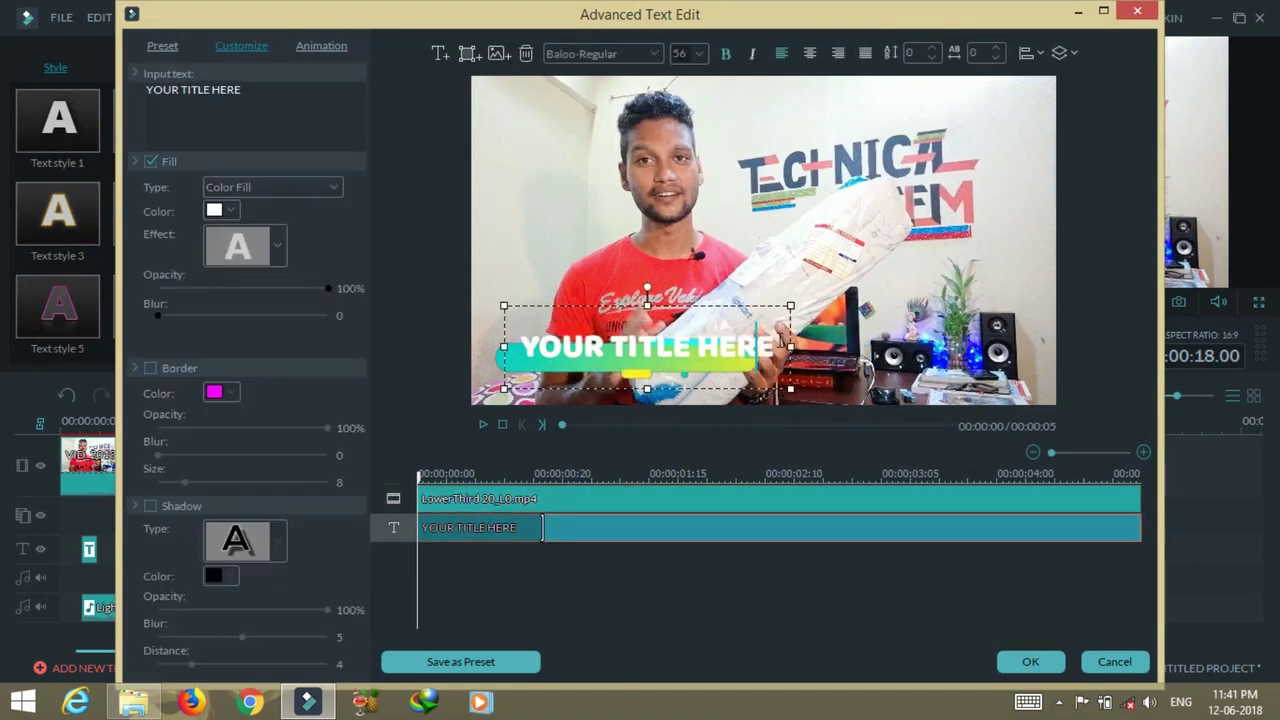
click(222, 210)
click(207, 227)
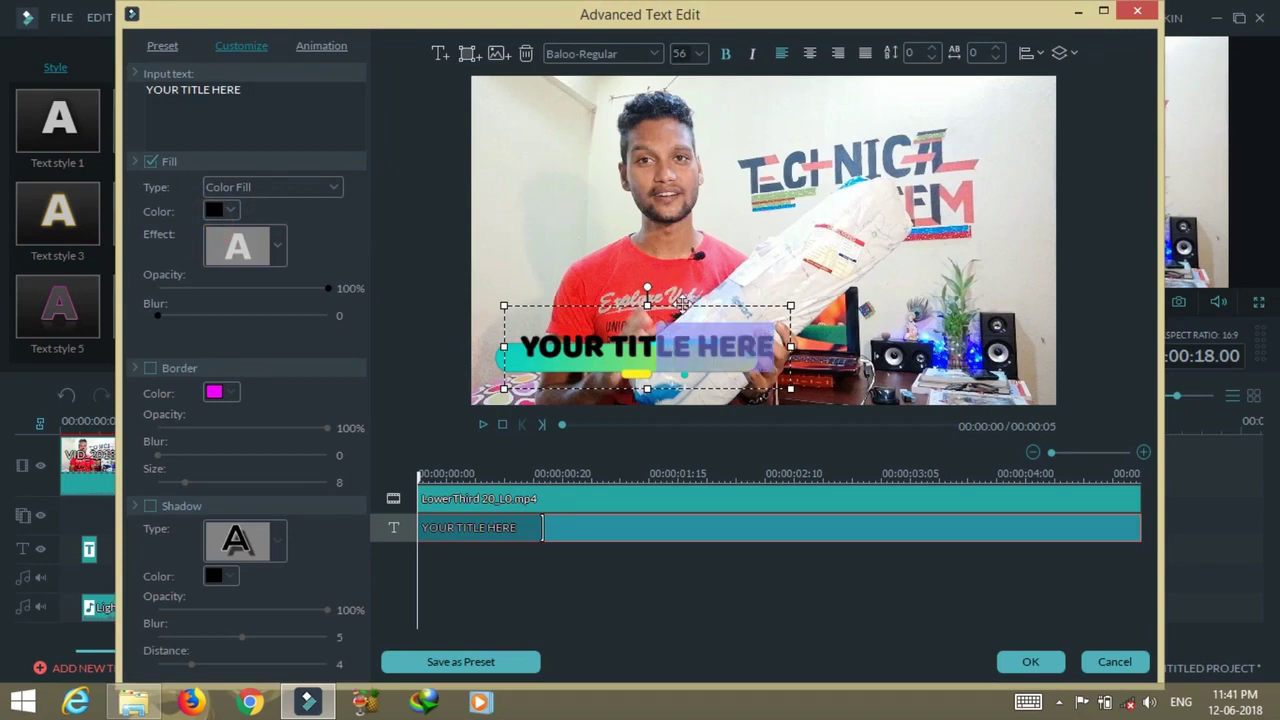
drag(683, 305, 669, 316)
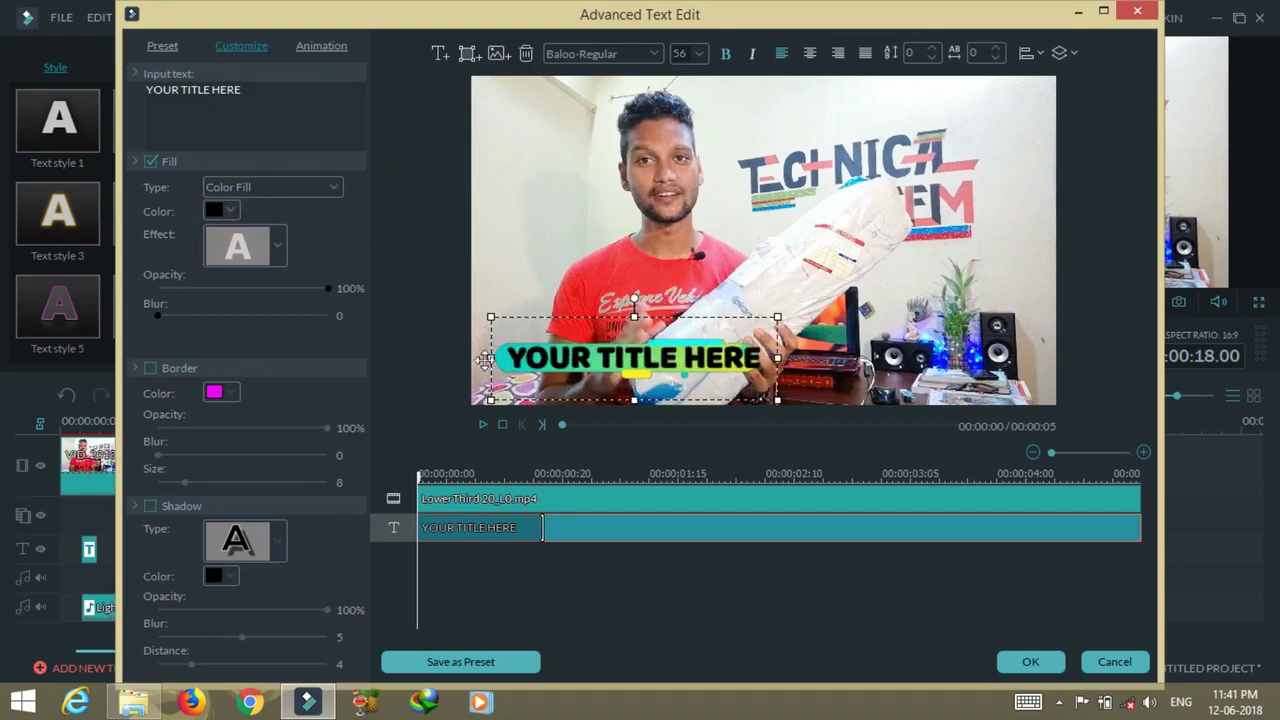
- Try the border and shadow options on the lower third's text, leaving both off
click(149, 368)
click(158, 367)
click(150, 506)
click(152, 507)
- Look through the available fonts and font sizes for the lower third's text
click(616, 52)
scroll(632, 152, up, 3)
scroll(632, 152, up, 1)
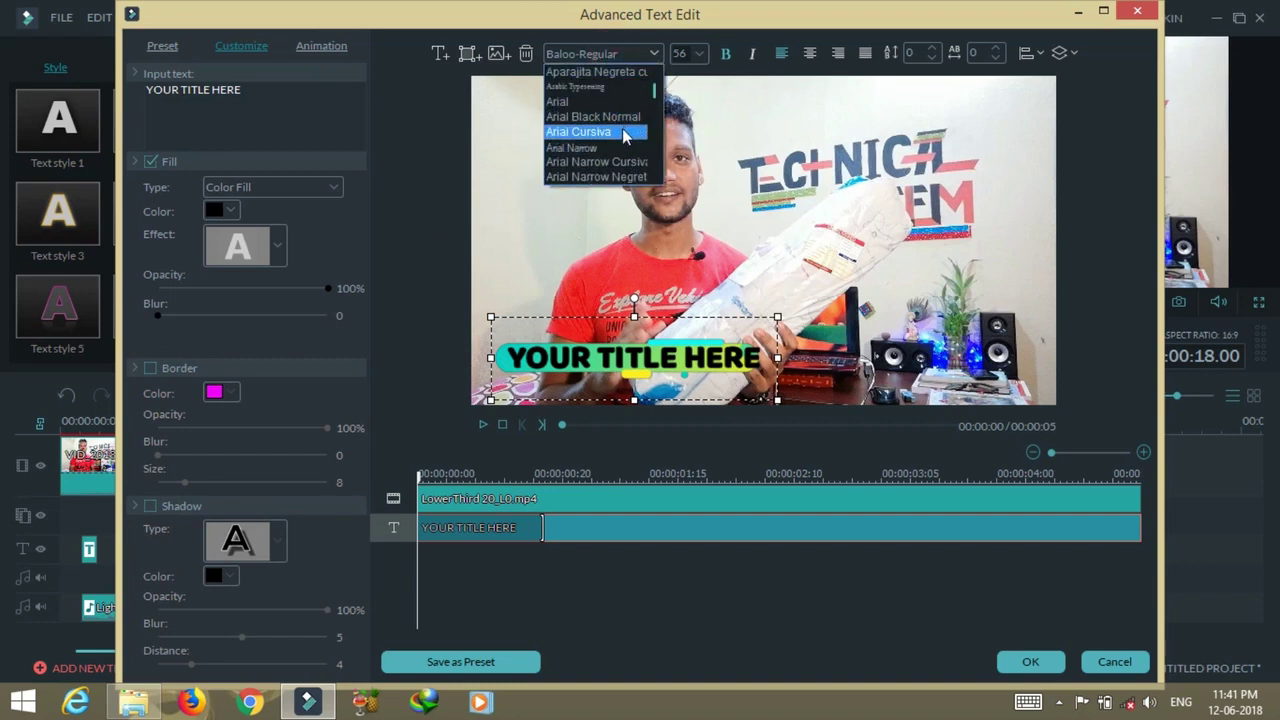
scroll(628, 131, down, 4)
click(696, 54)
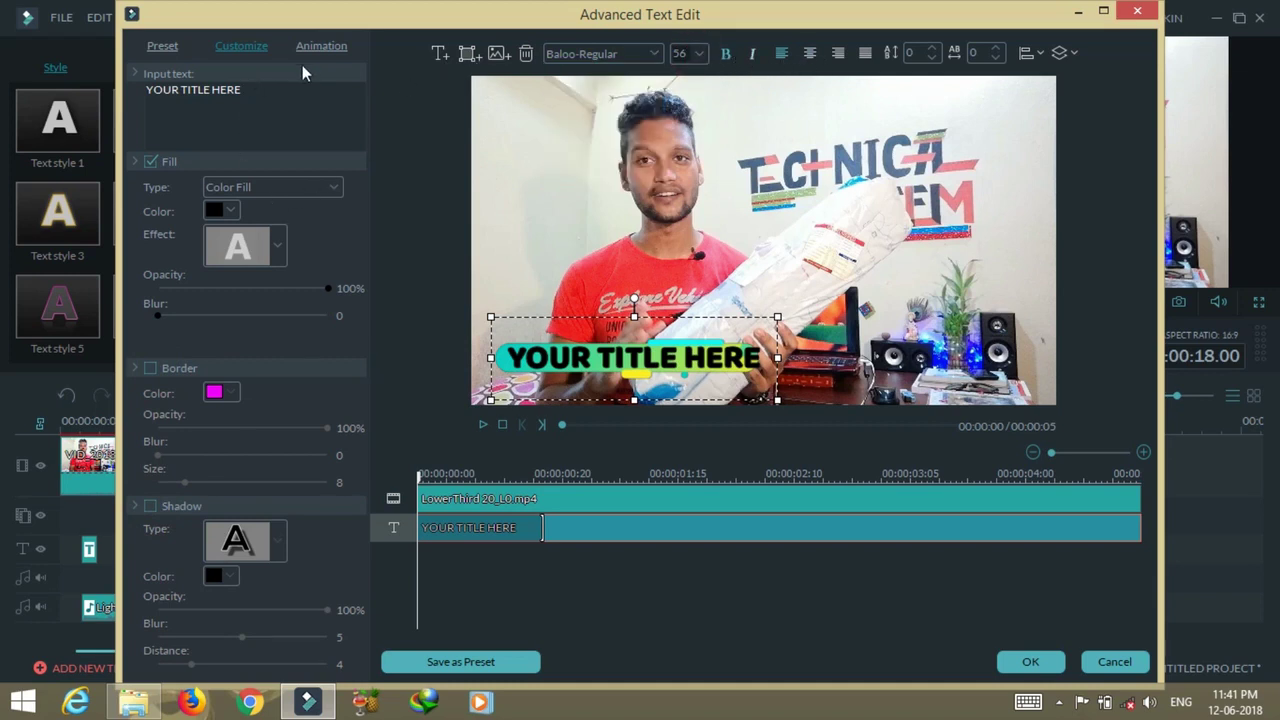
- Try text animations on the lower third, including Up Dir Insert, Right Dir Insert and Pinwheel
click(321, 46)
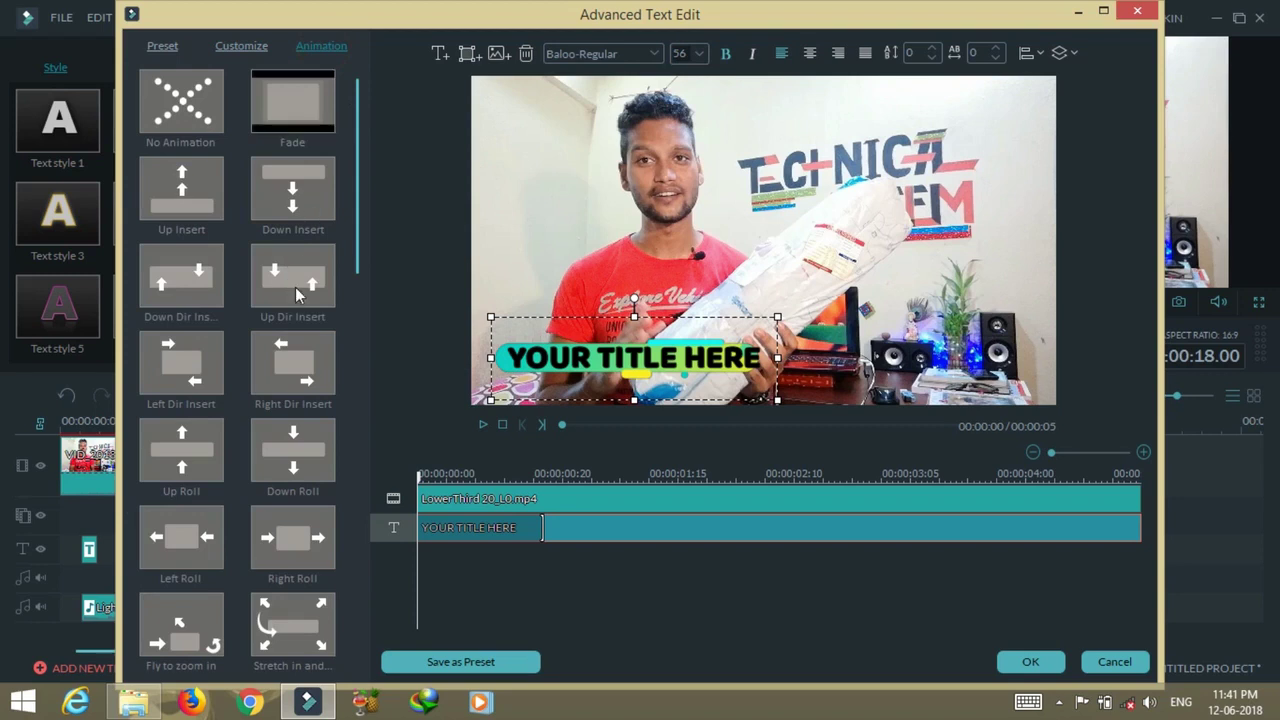
click(299, 286)
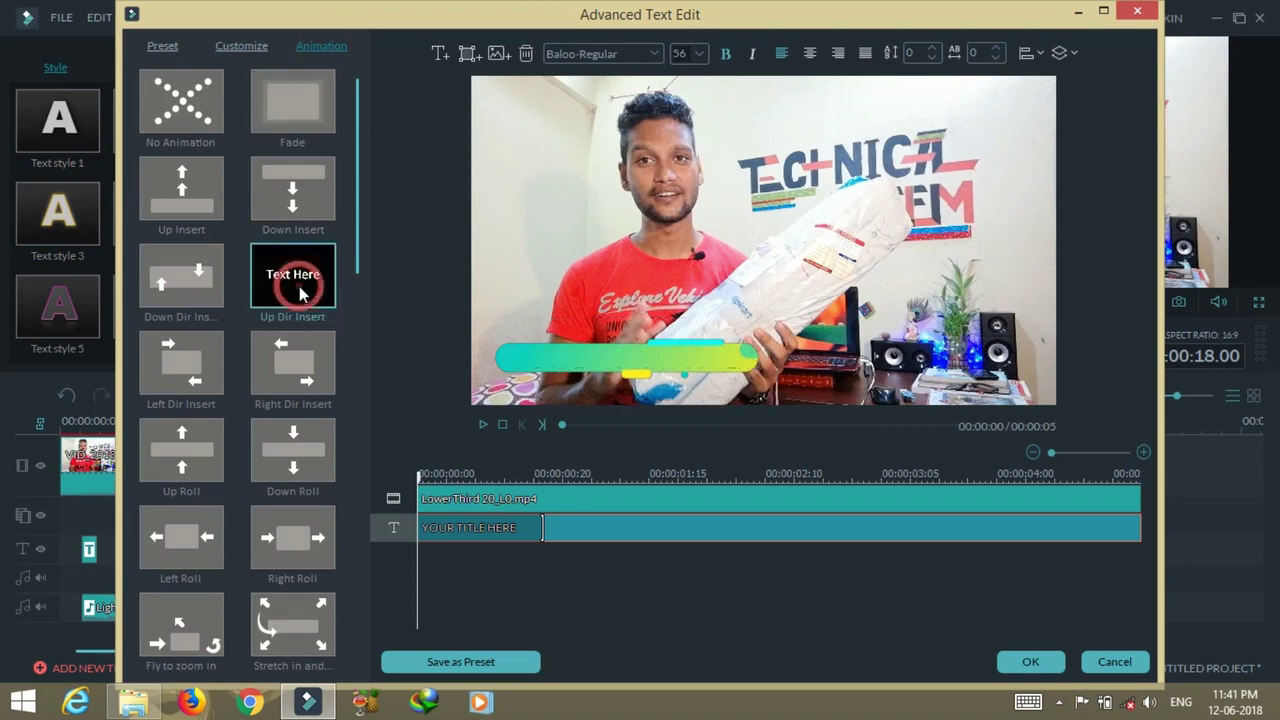
double_click(293, 365)
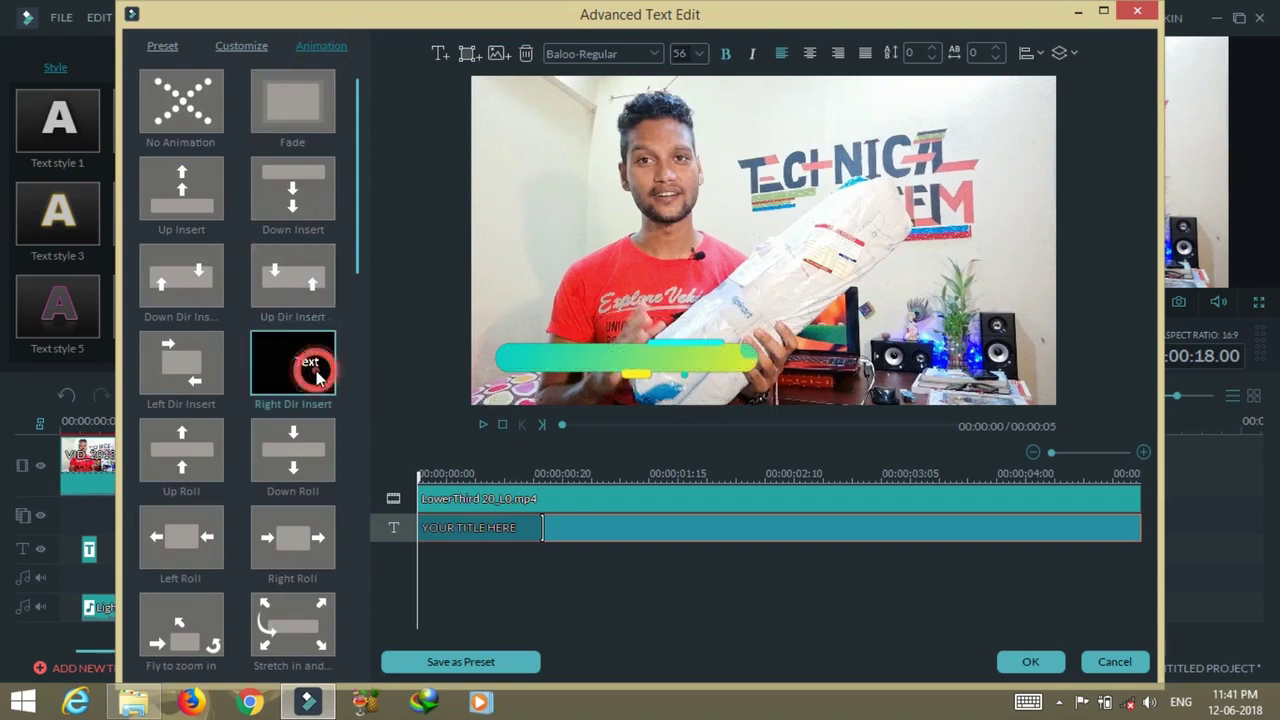
scroll(249, 430, down, 10)
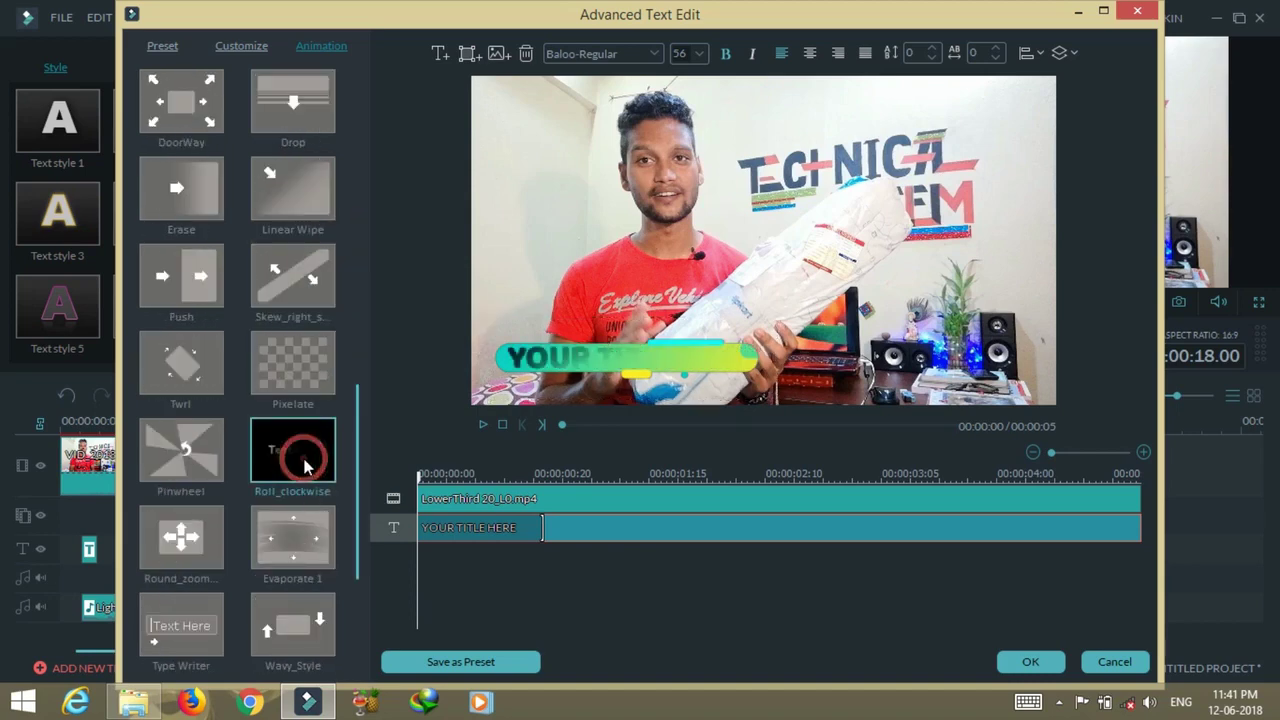
double_click(181, 450)
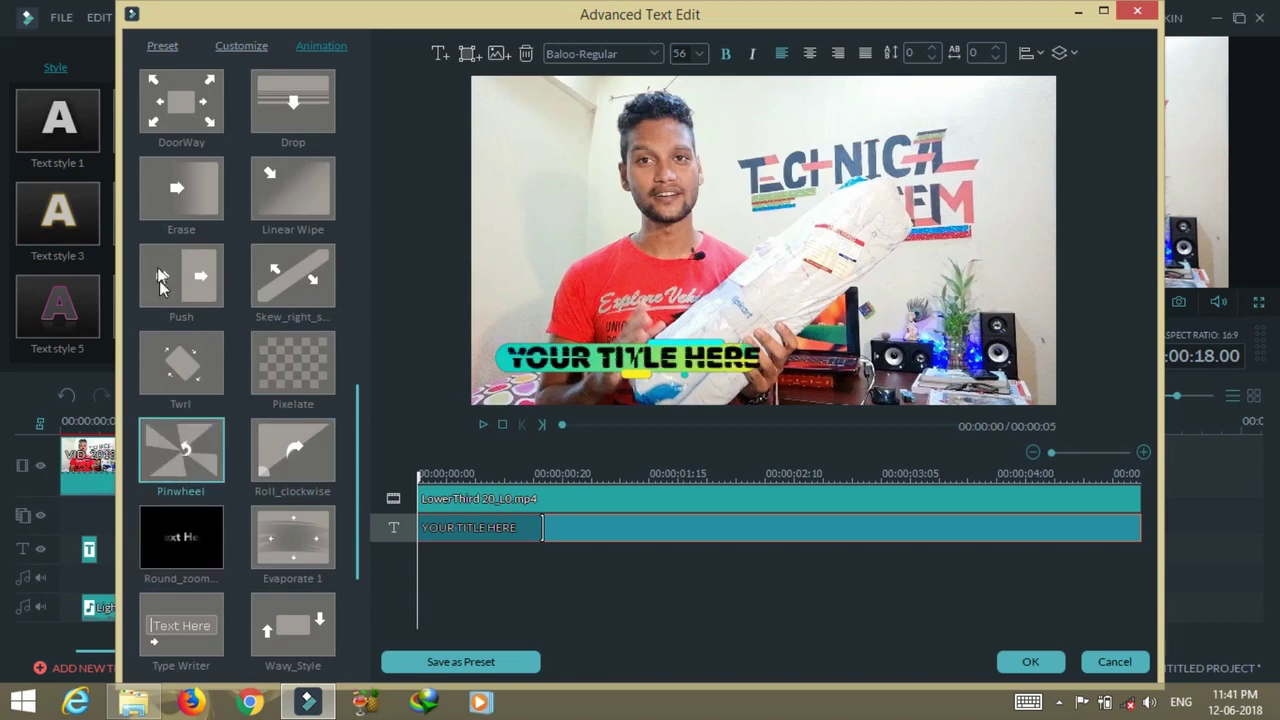
- Try Text style 4 and Text style 8 on the lower third, and leave text editing without saving the advanced changes
click(162, 46)
click(280, 183)
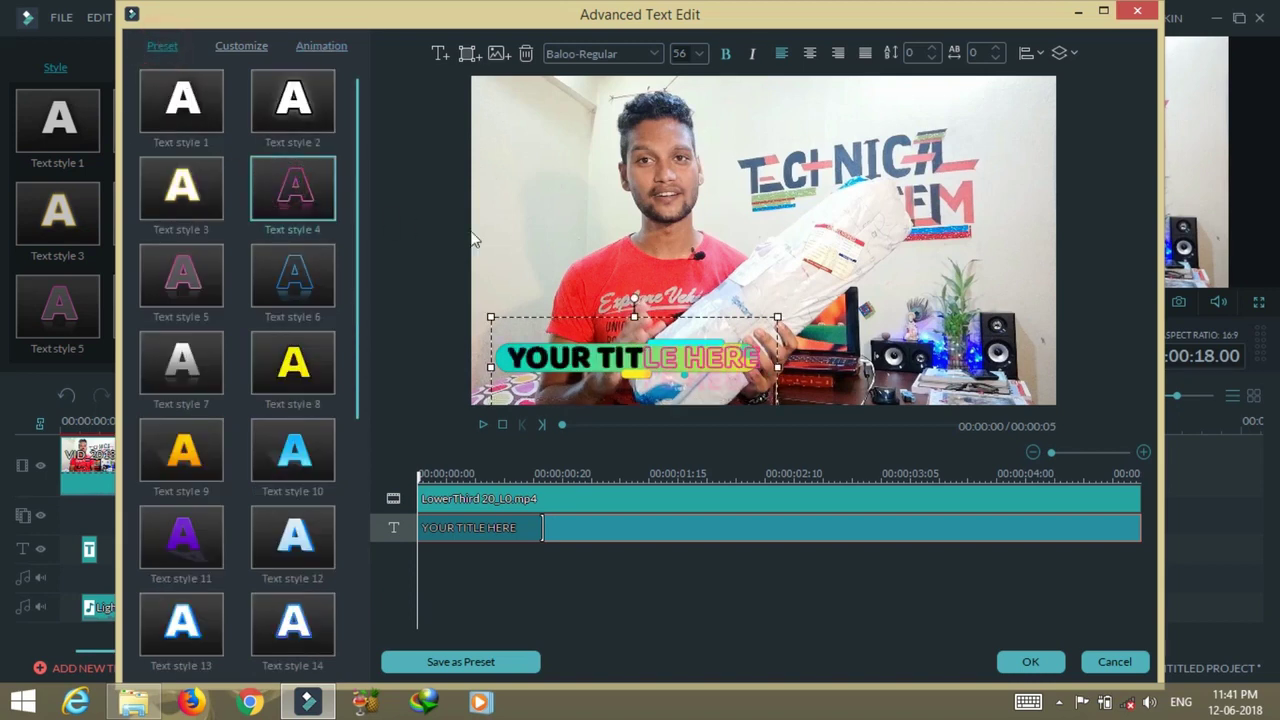
click(310, 378)
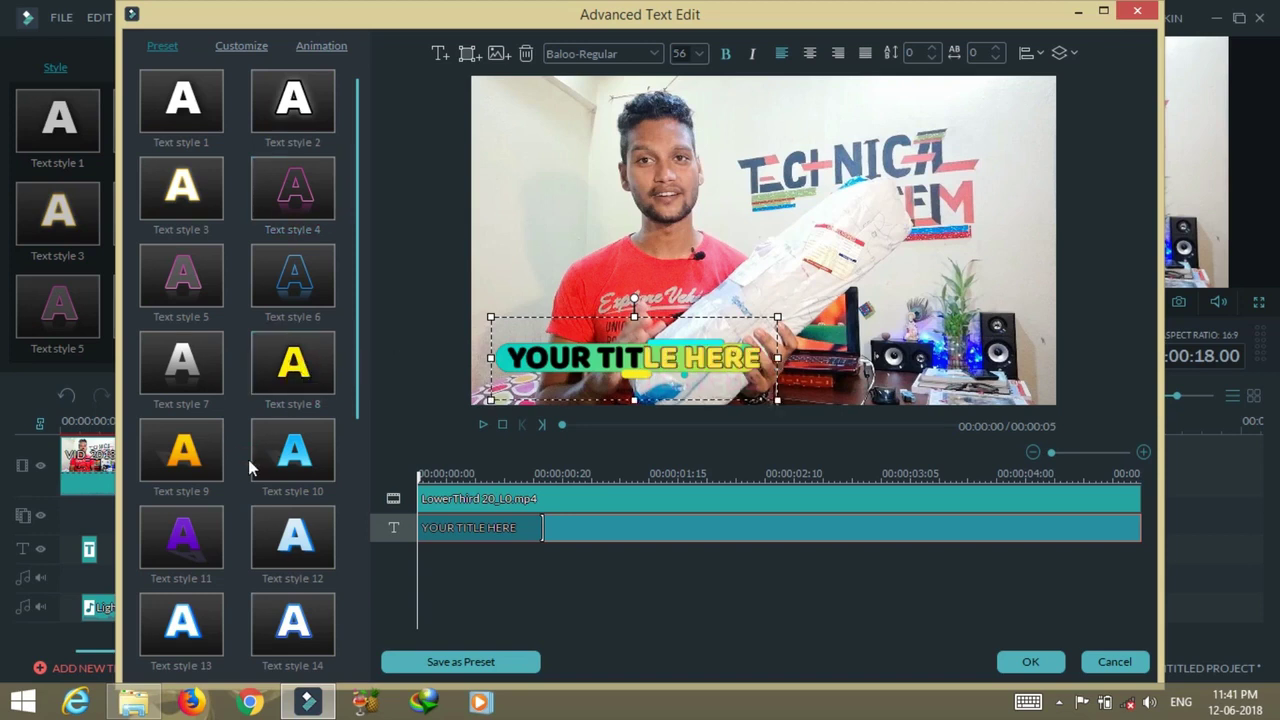
click(1138, 12)
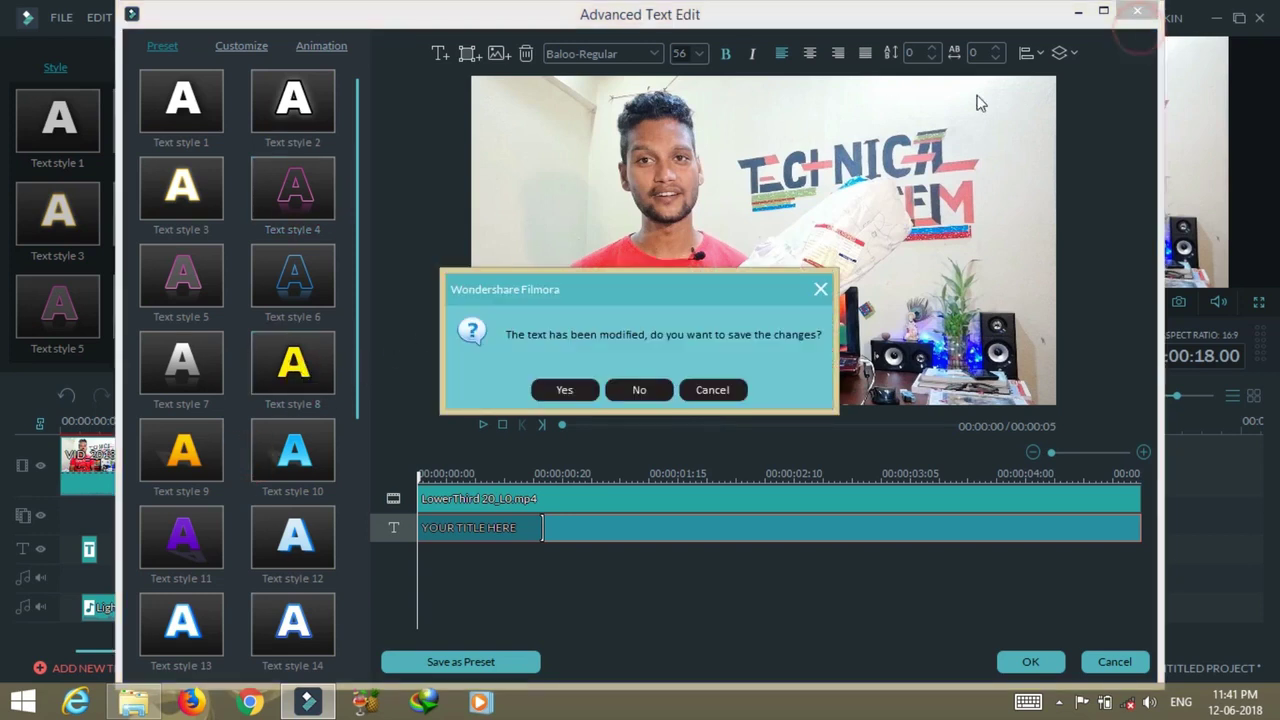
click(646, 394)
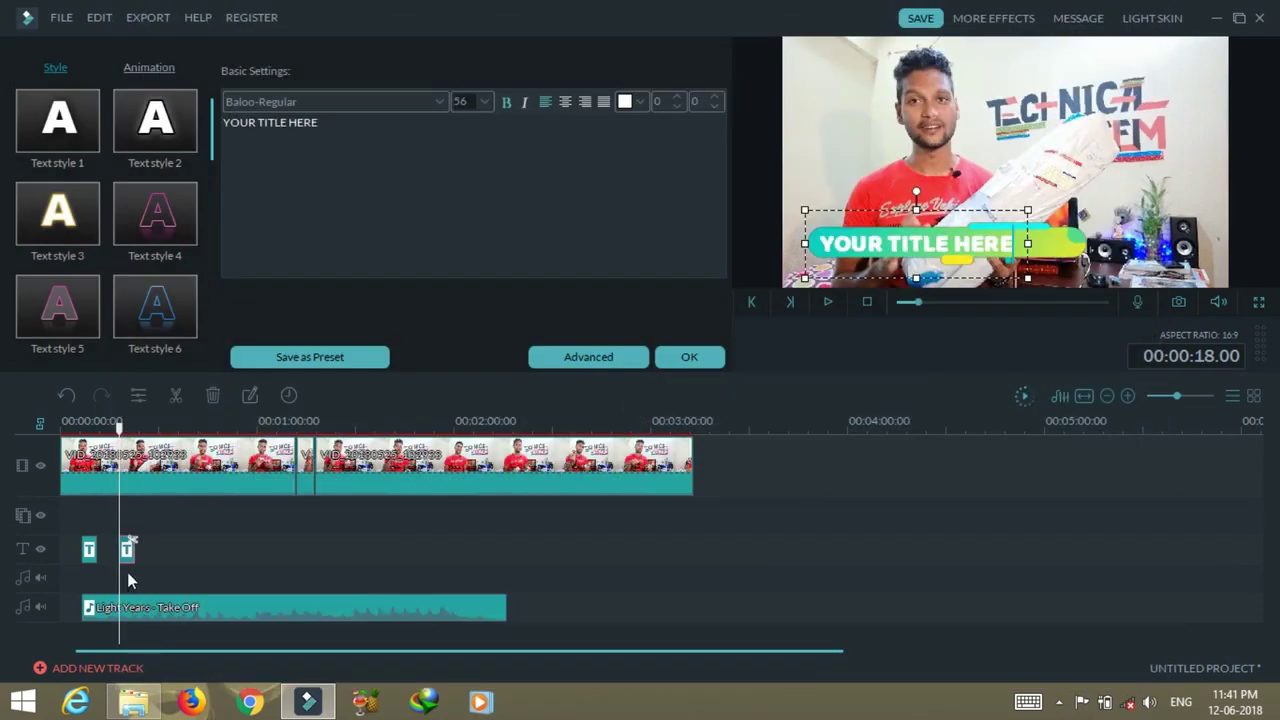
click(681, 359)
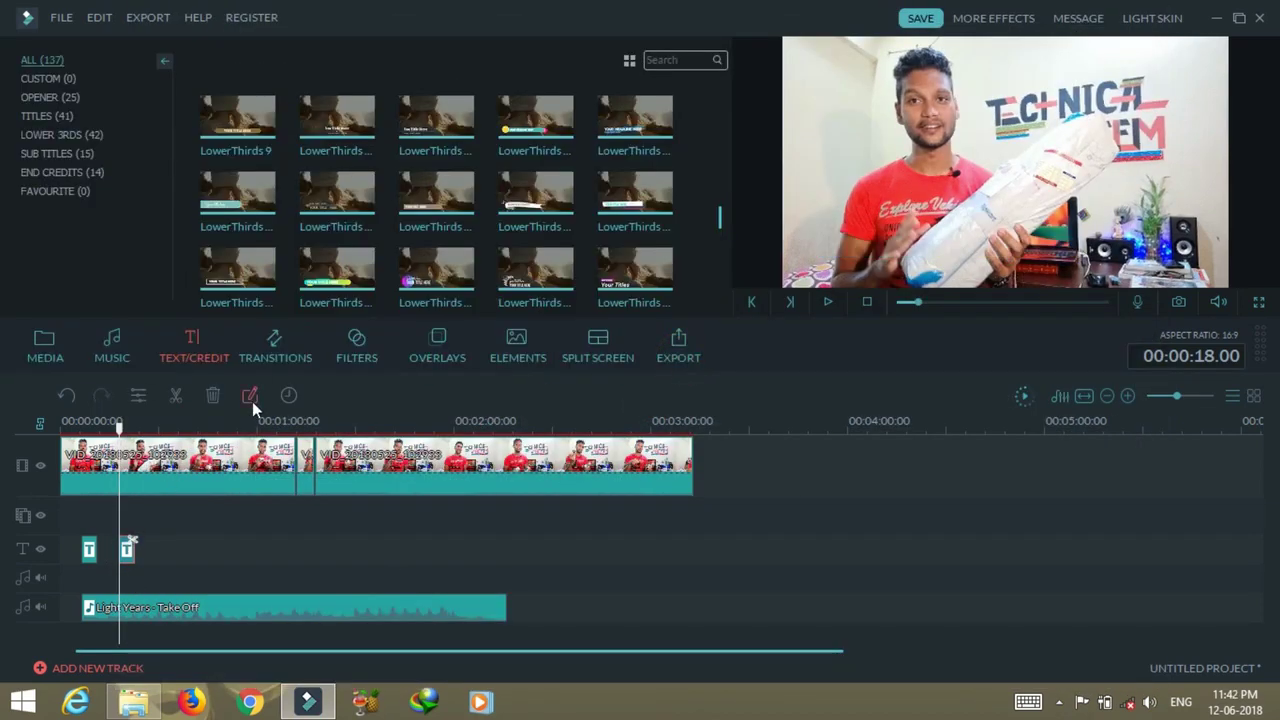
- Add the Roll transition at the first cut between the video clips and play it back from 00:01:10.22
click(290, 358)
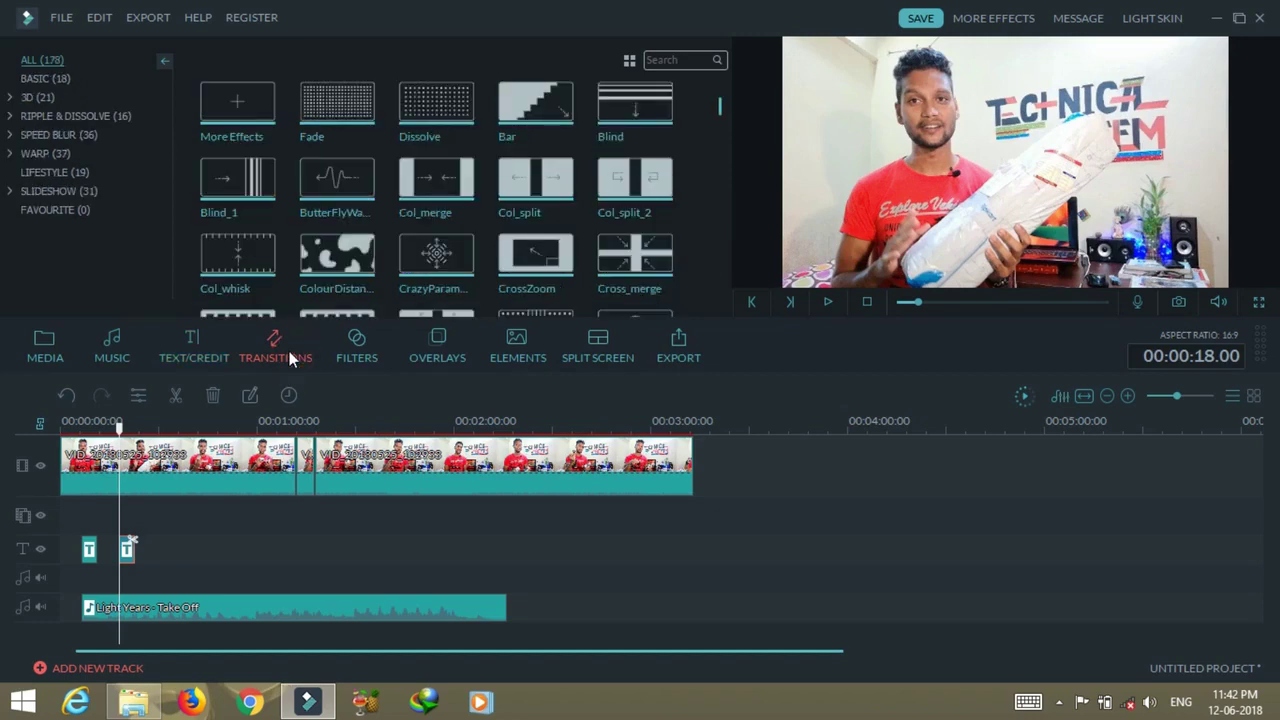
drag(719, 115, 720, 151)
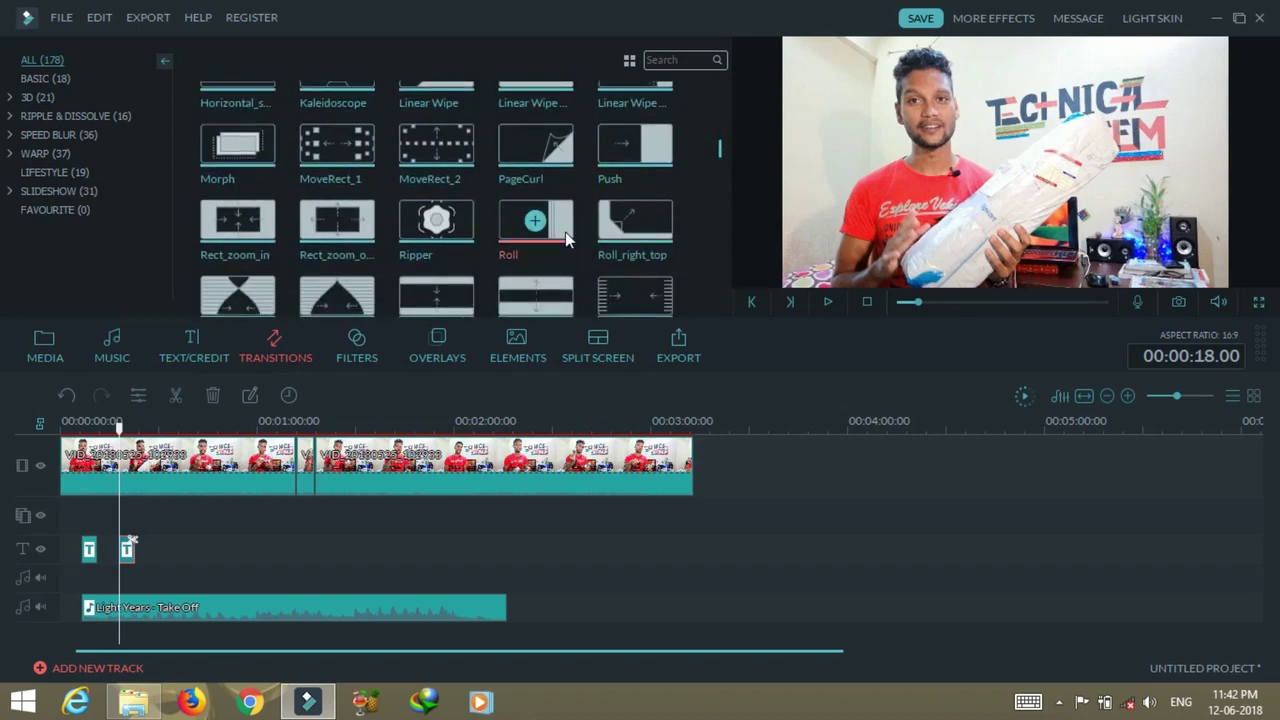
click(565, 234)
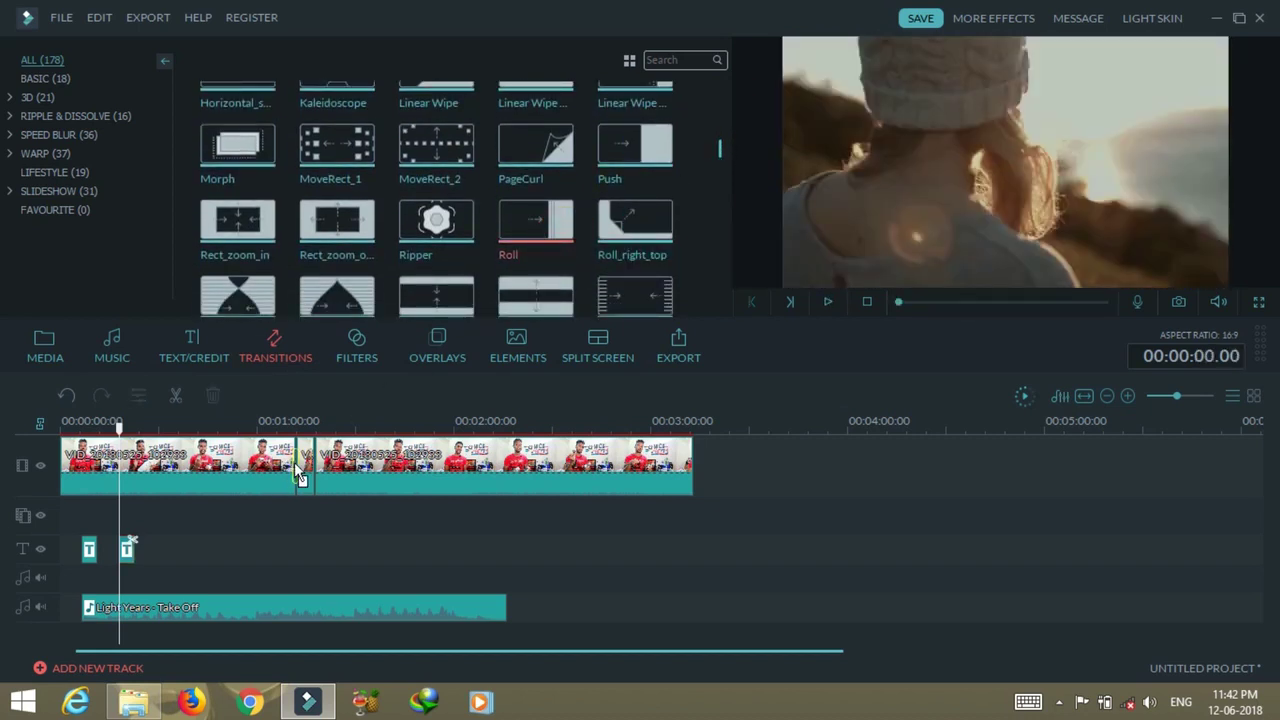
click(293, 430)
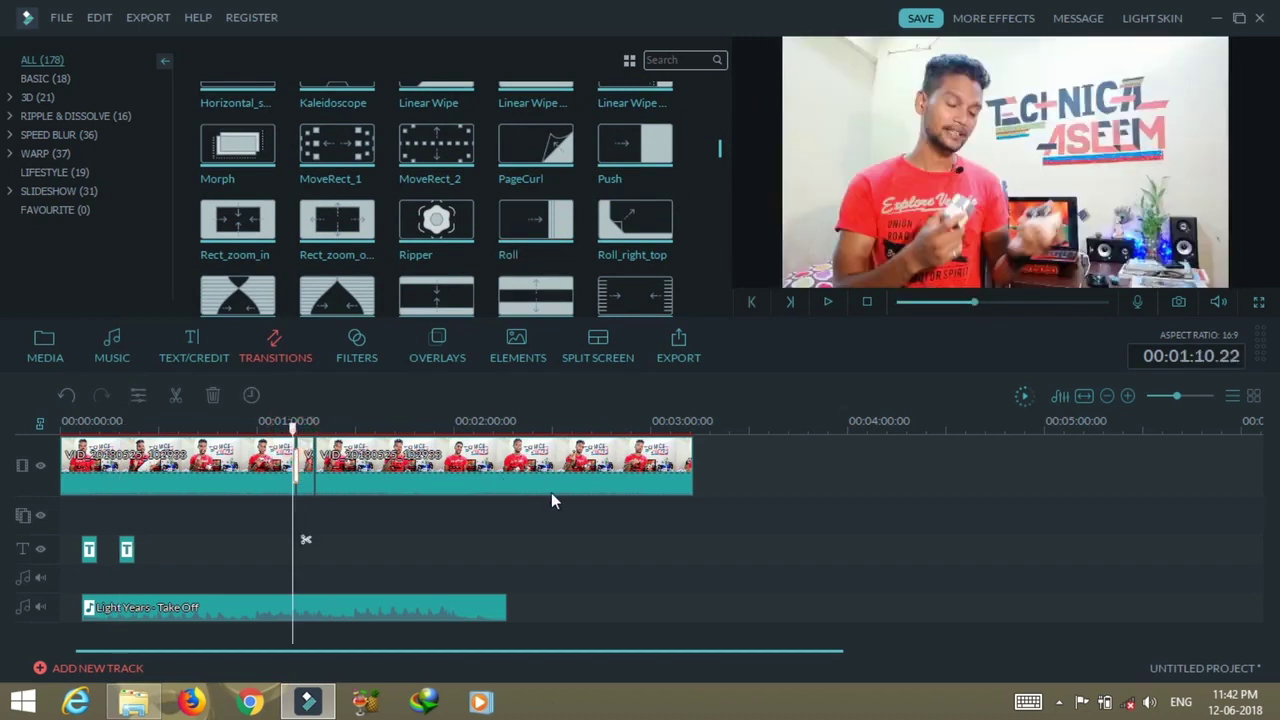
key(space)
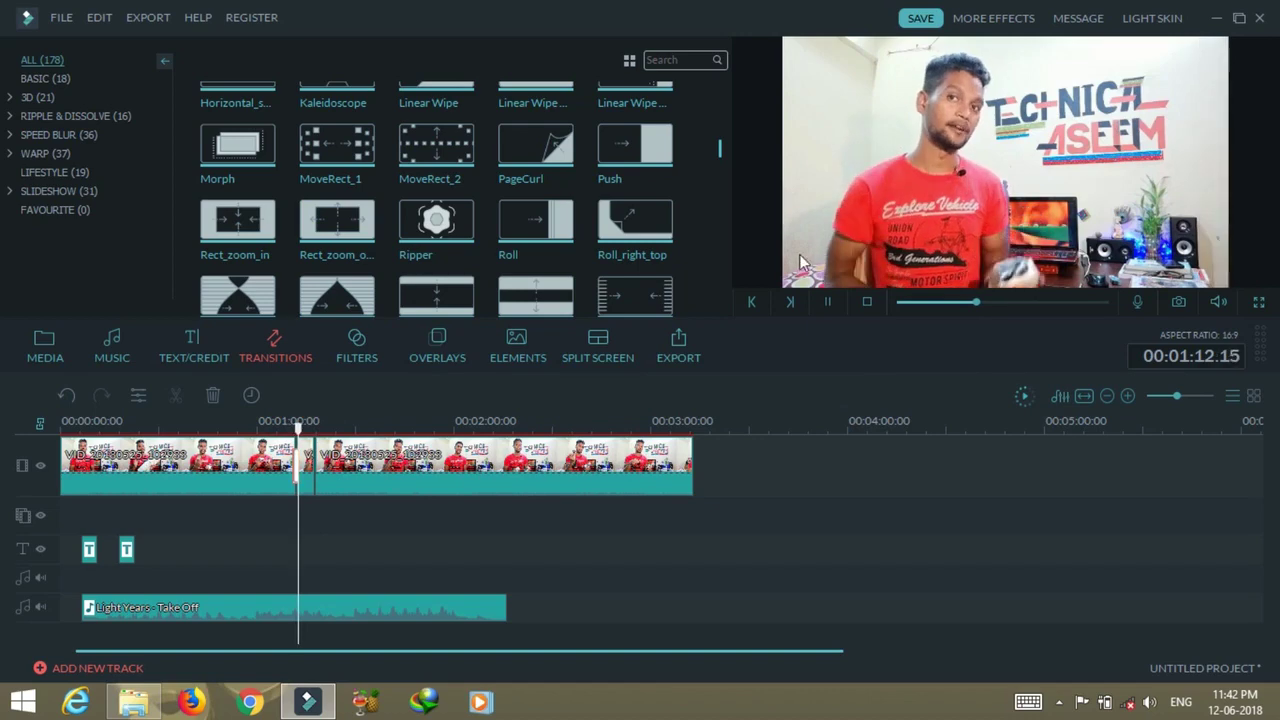
- Add the Cross Roll 9 transition at the second cut between the video clips and play it back from 00:01:16.17
scroll(710, 262, down, 10)
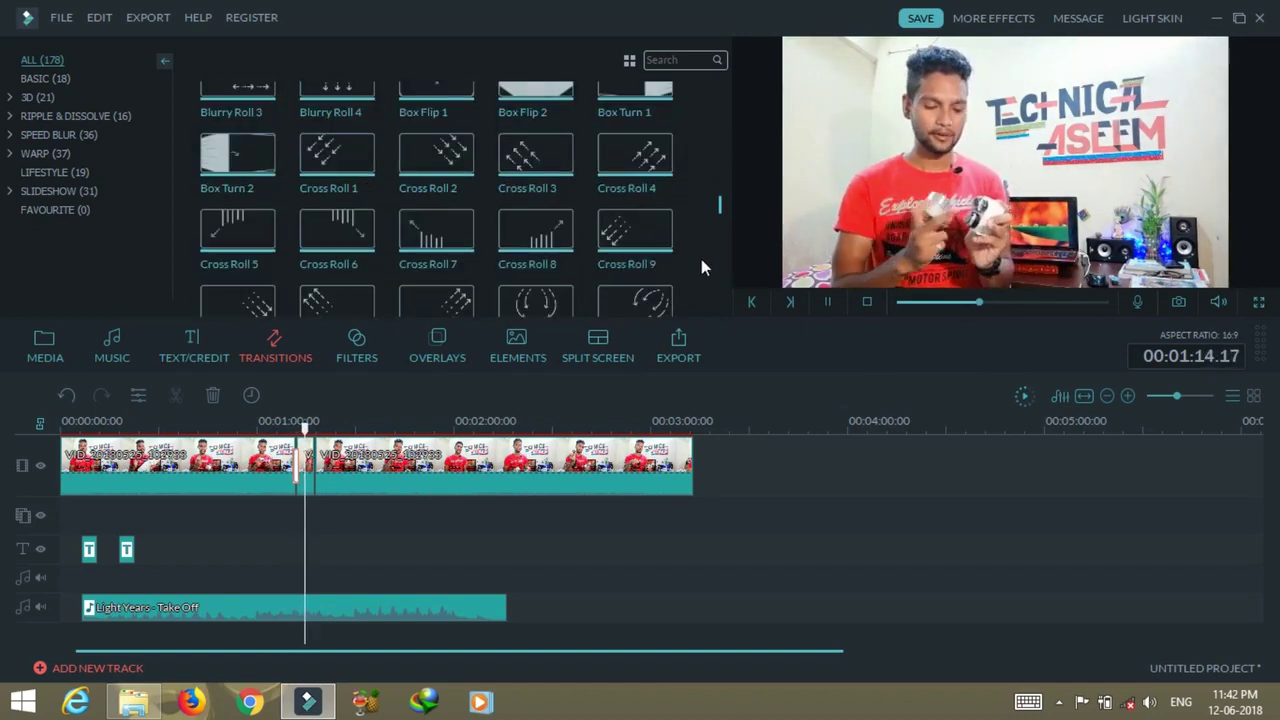
click(652, 229)
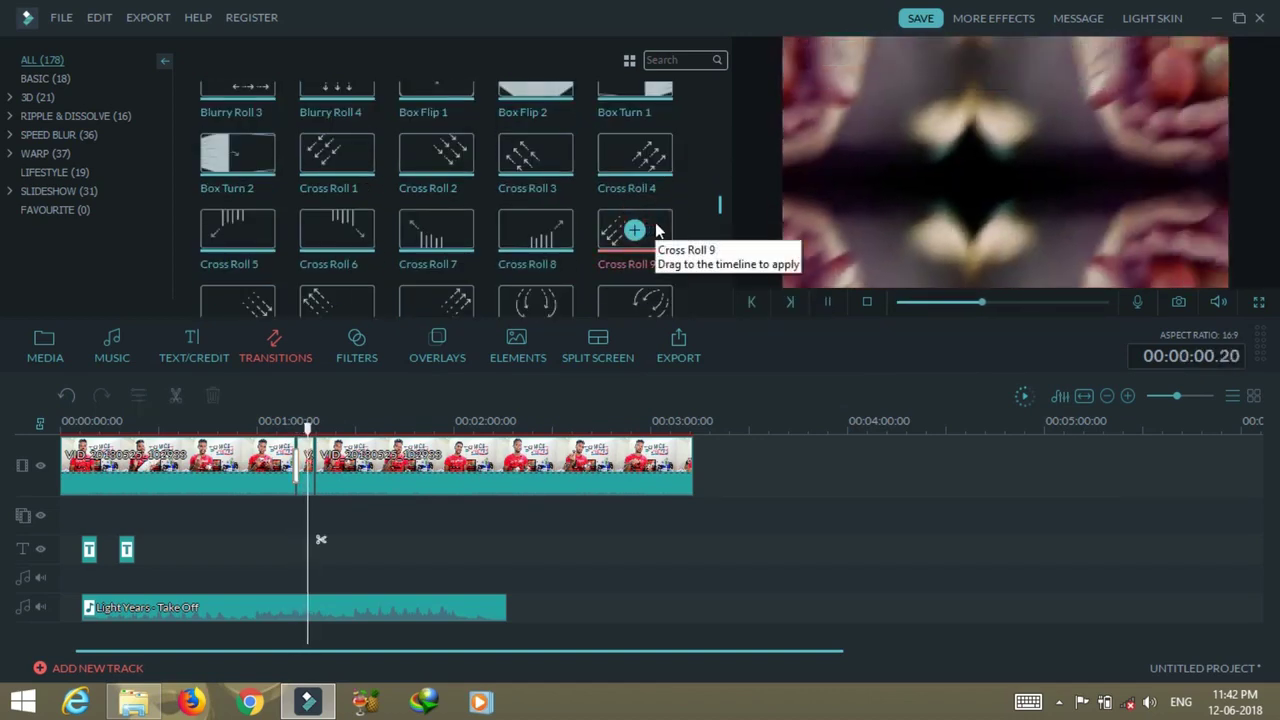
drag(656, 229, 327, 475)
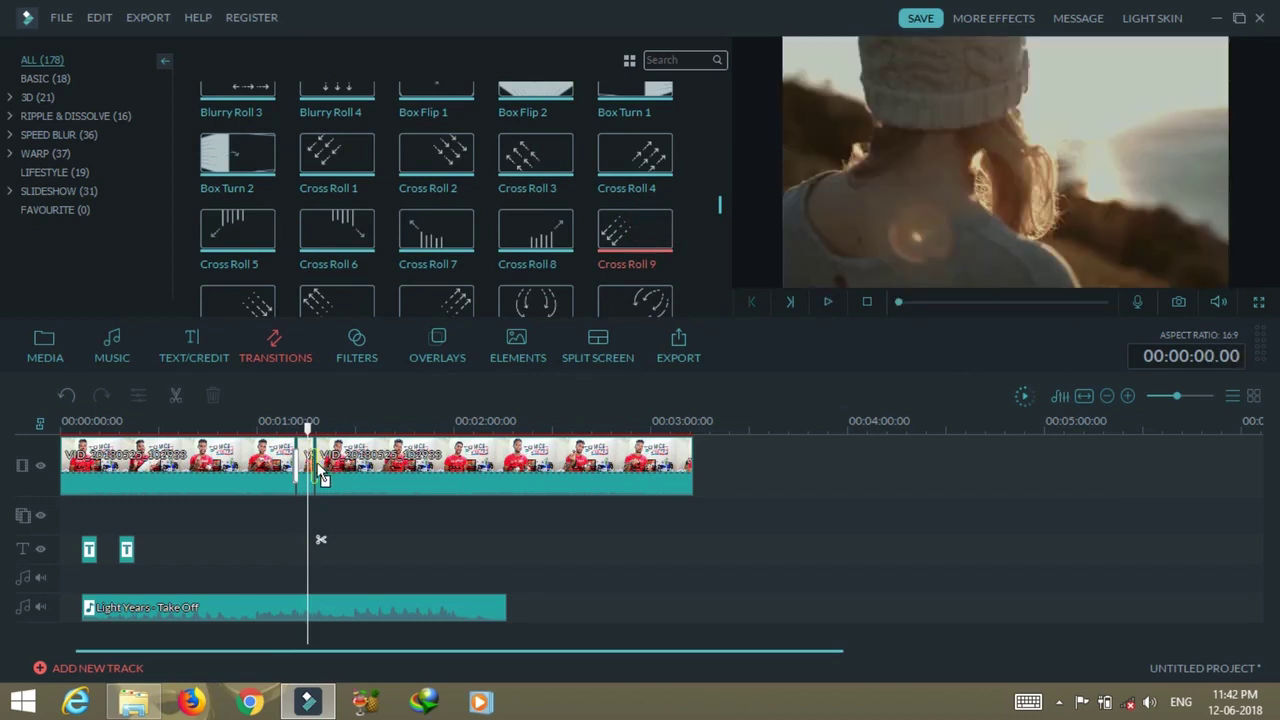
mouse_move(658, 303)
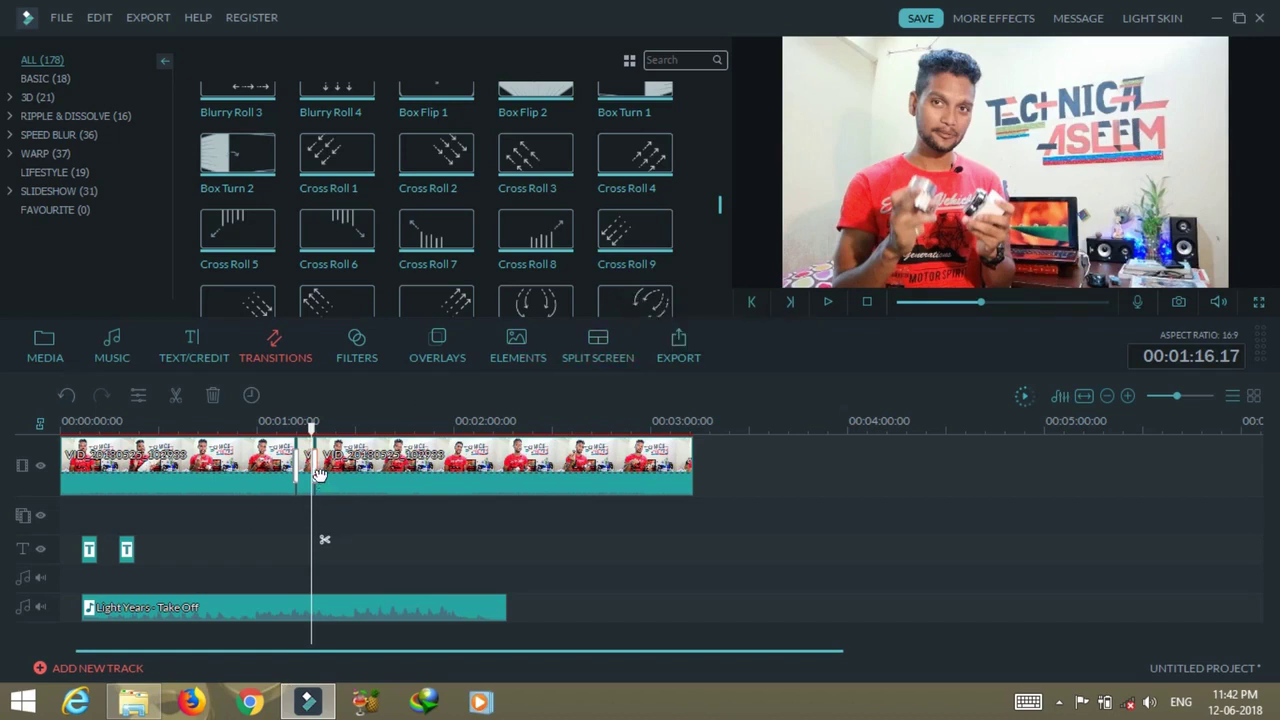
key(space)
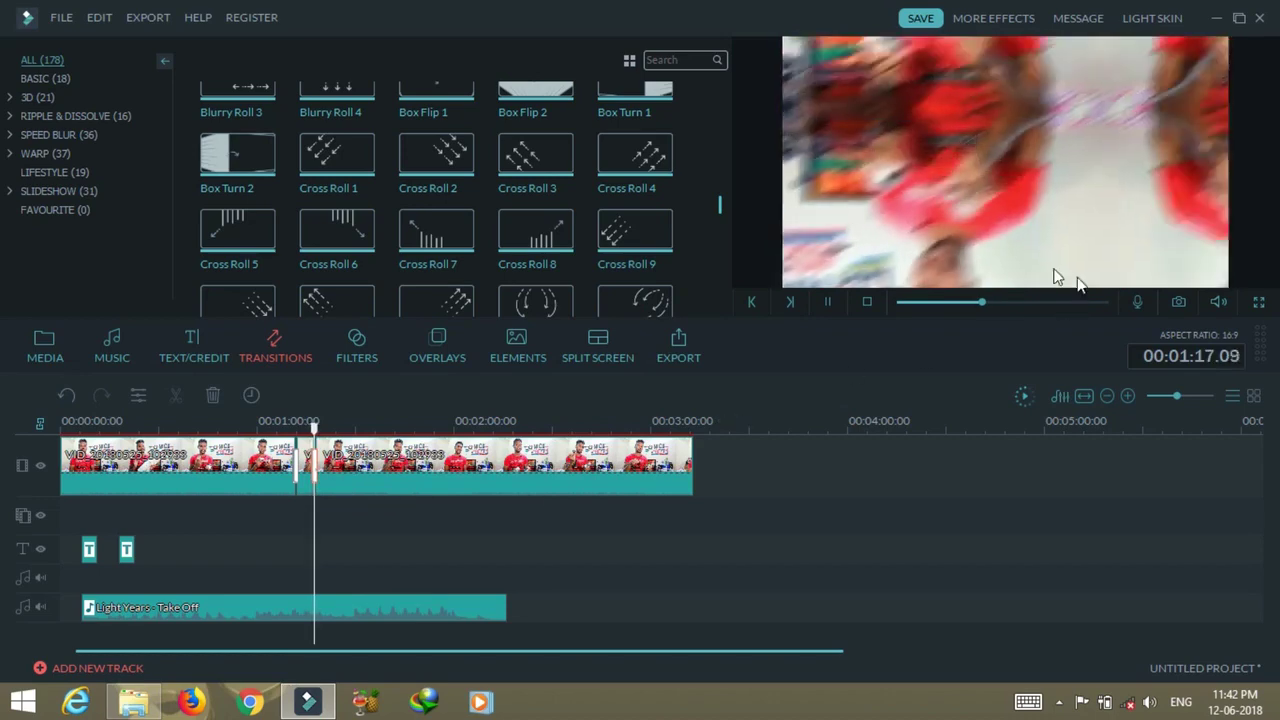
- Look through the remaining transitions down to the Whirl and Wormhole styles, and pause the playback
click(703, 262)
scroll(703, 262, down, 10)
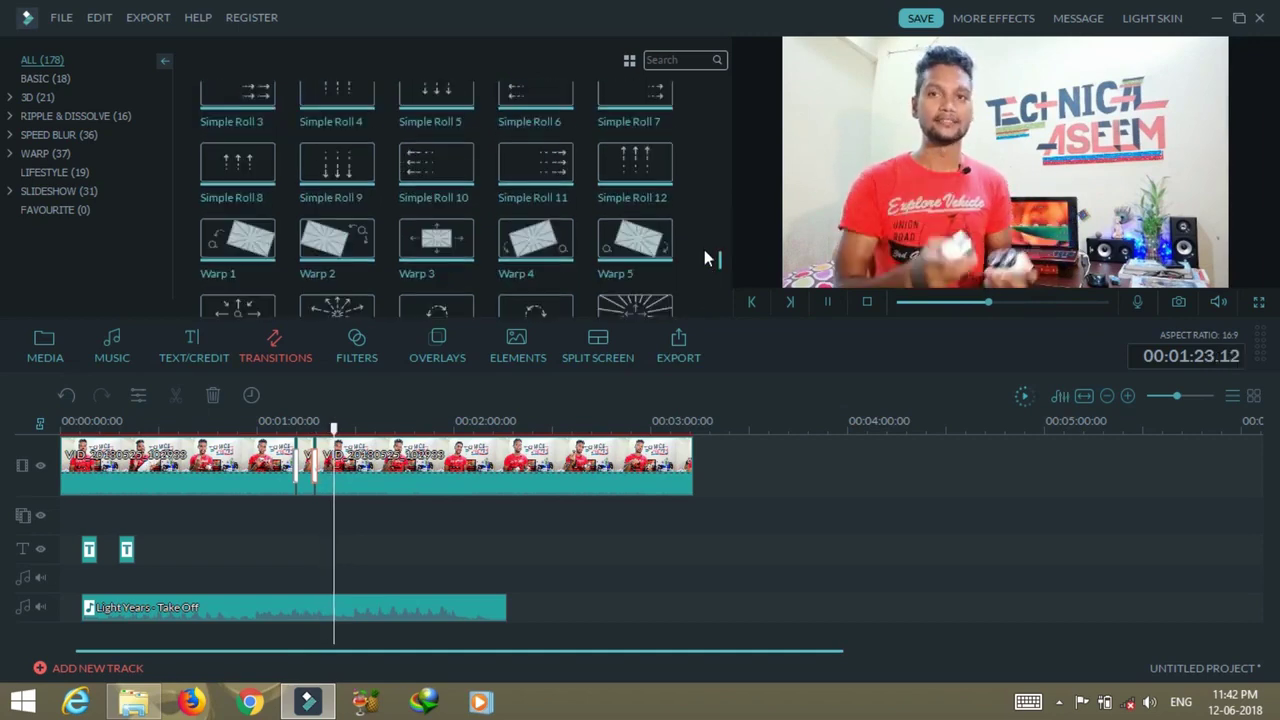
key(space)
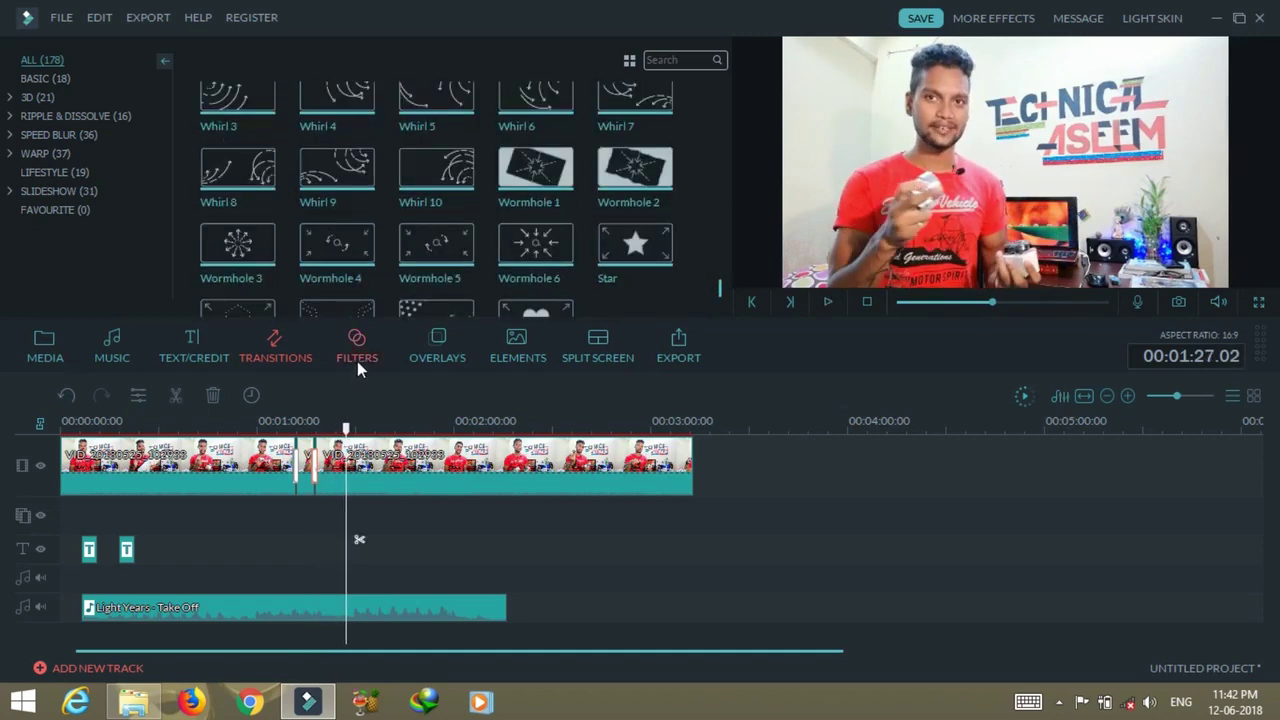
- Browse the filters and preview Up-Down 1, Sideways 1, Extreme and Up-Down 2
click(357, 352)
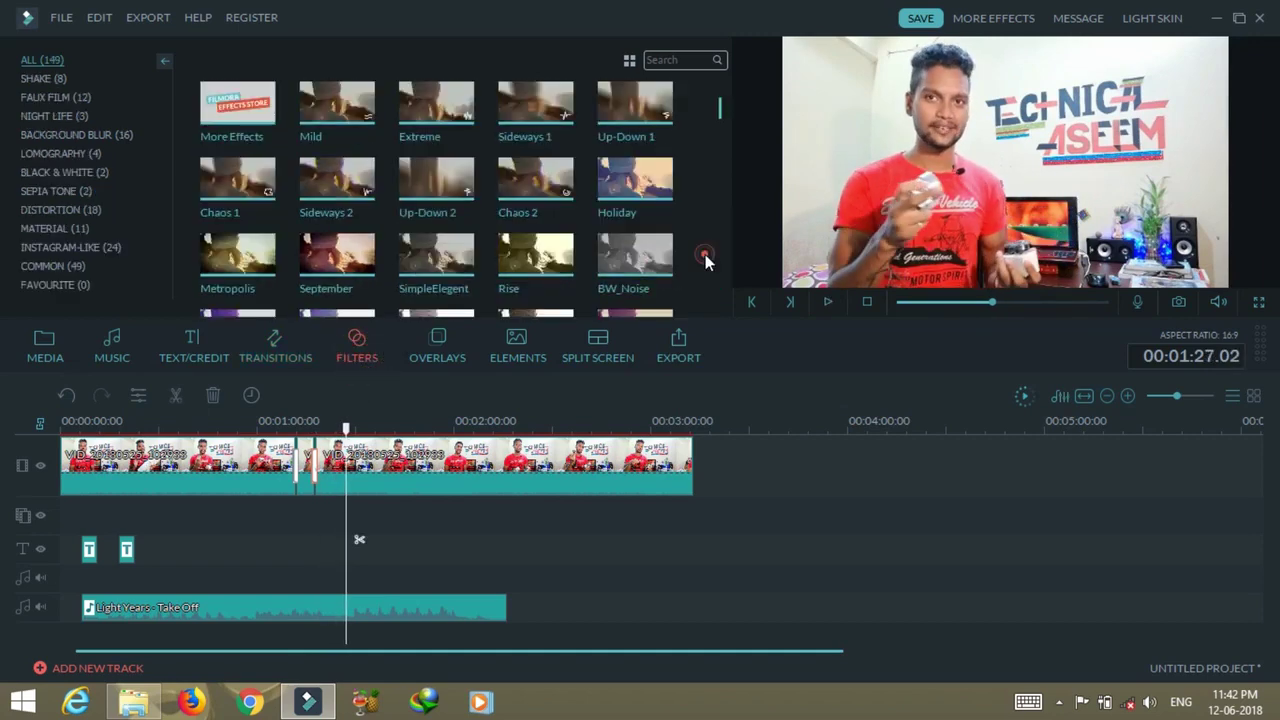
scroll(705, 256, down, 3)
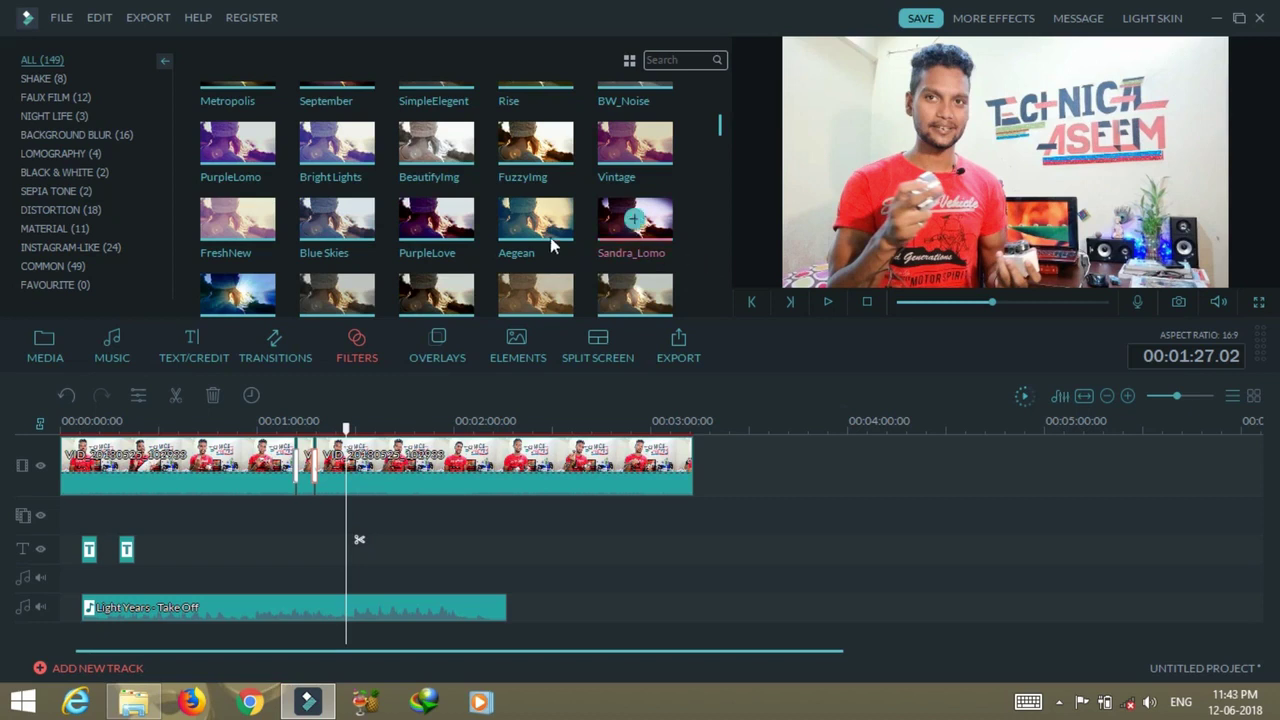
scroll(684, 167, up, 5)
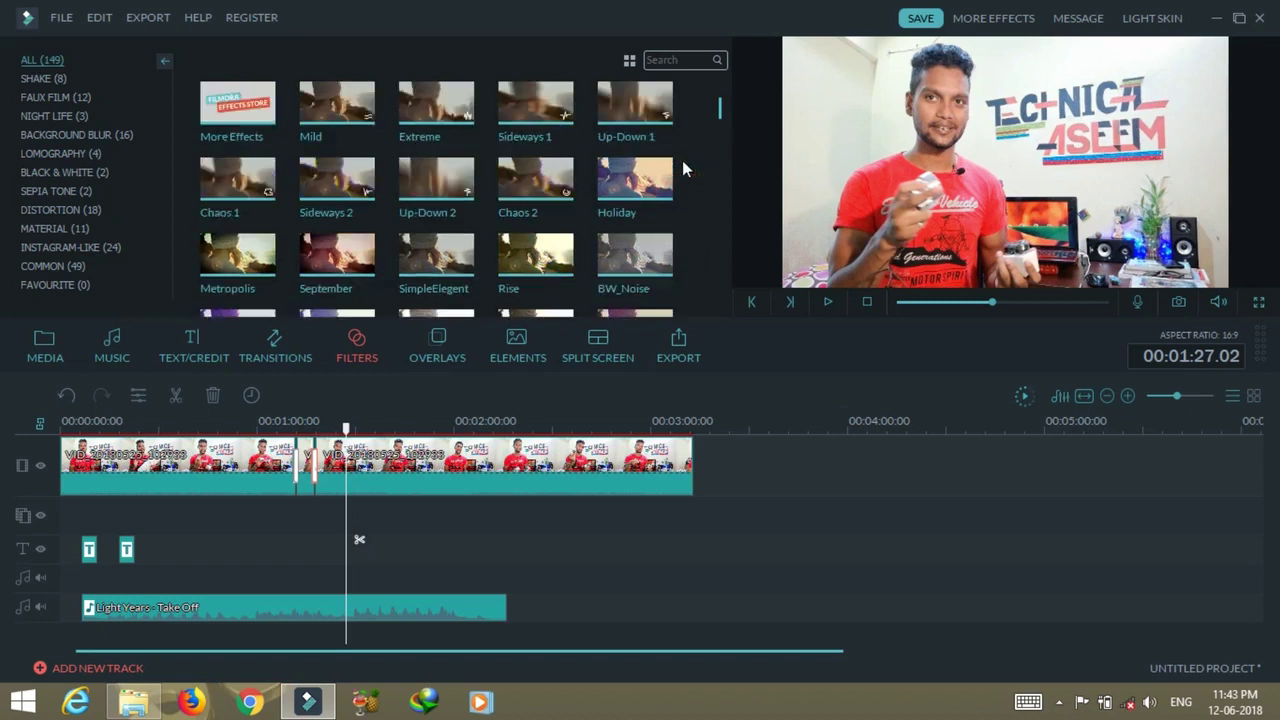
click(660, 104)
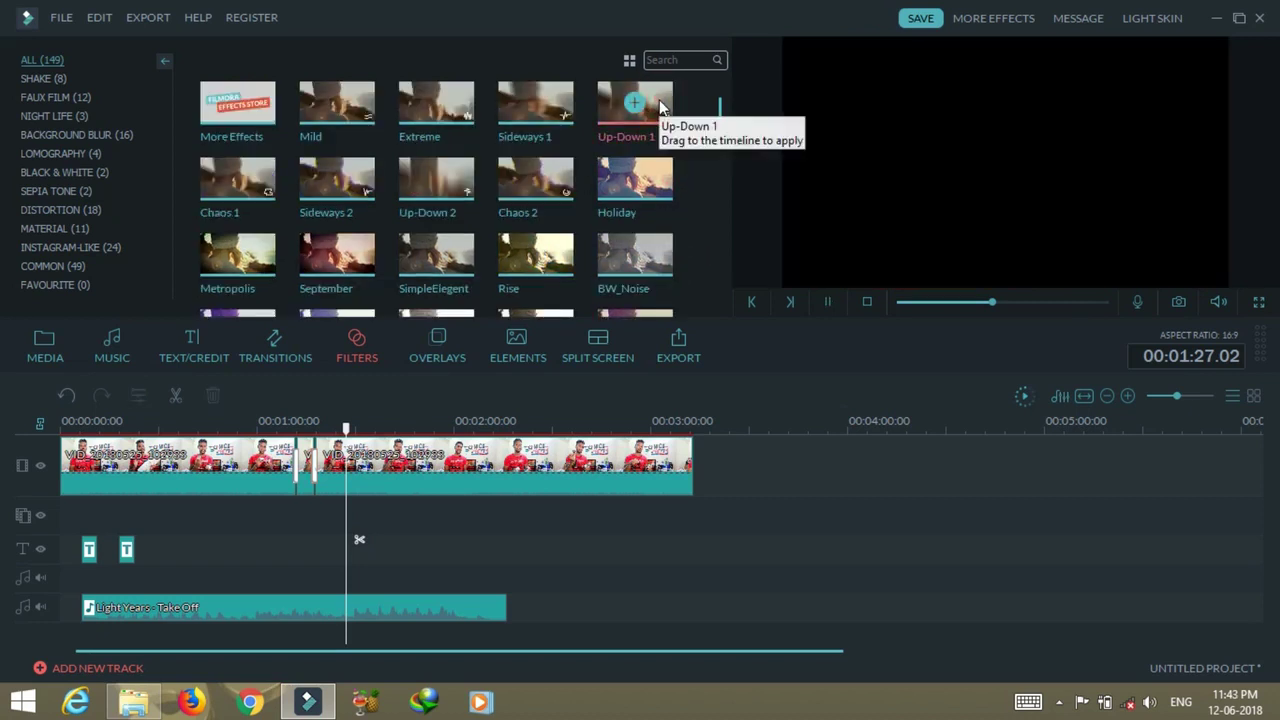
click(535, 102)
click(440, 102)
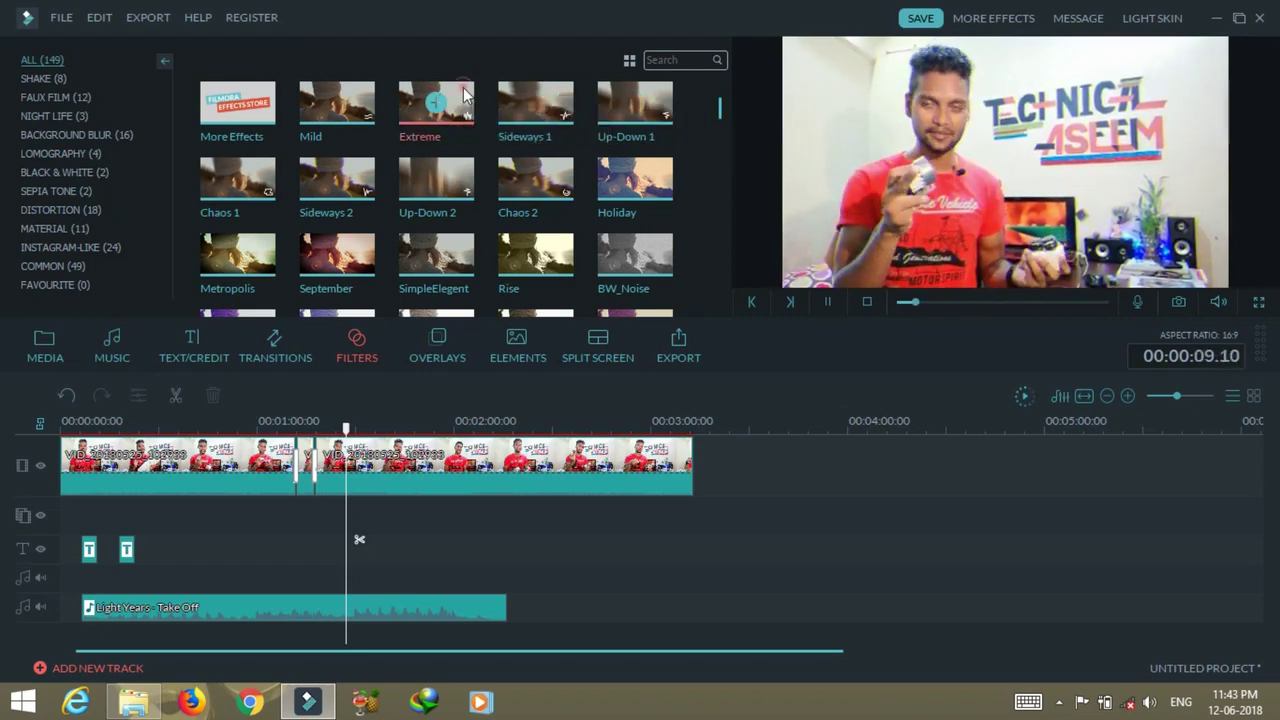
click(403, 180)
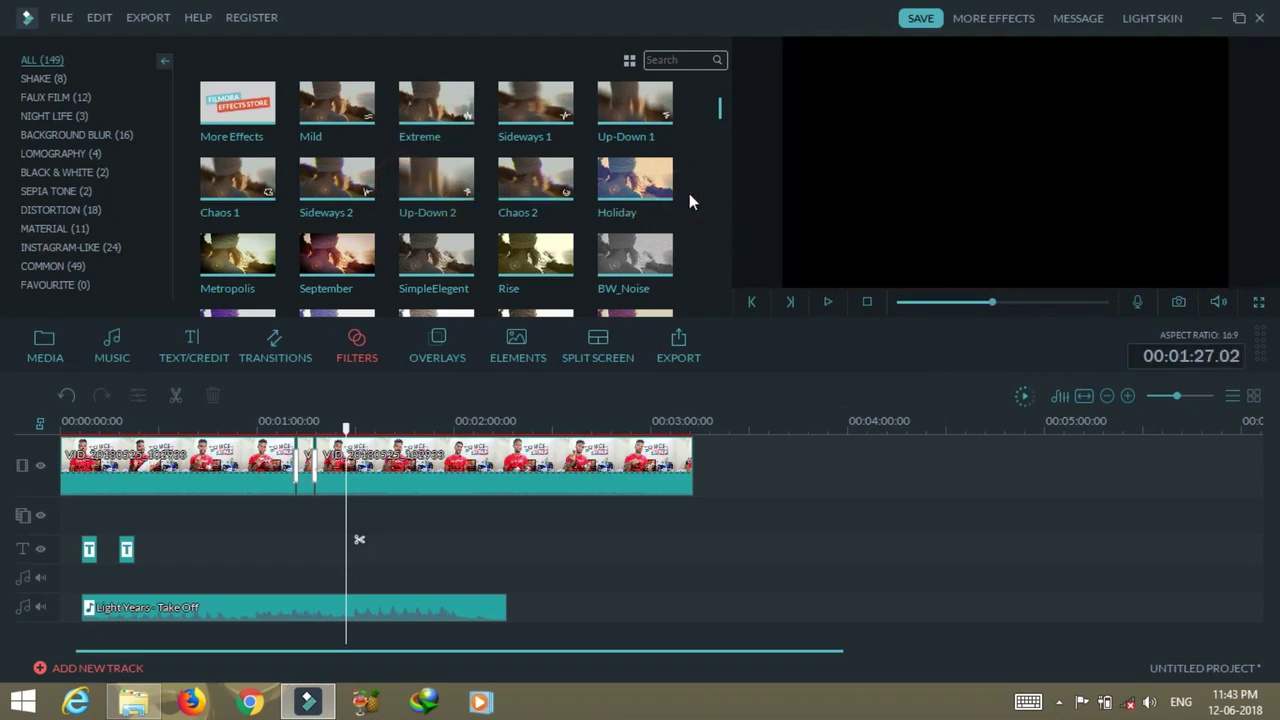
- Preview the PurpleLove filter and the grey relief-style filter listed below AmMosaic
scroll(689, 193, down, 3)
click(468, 228)
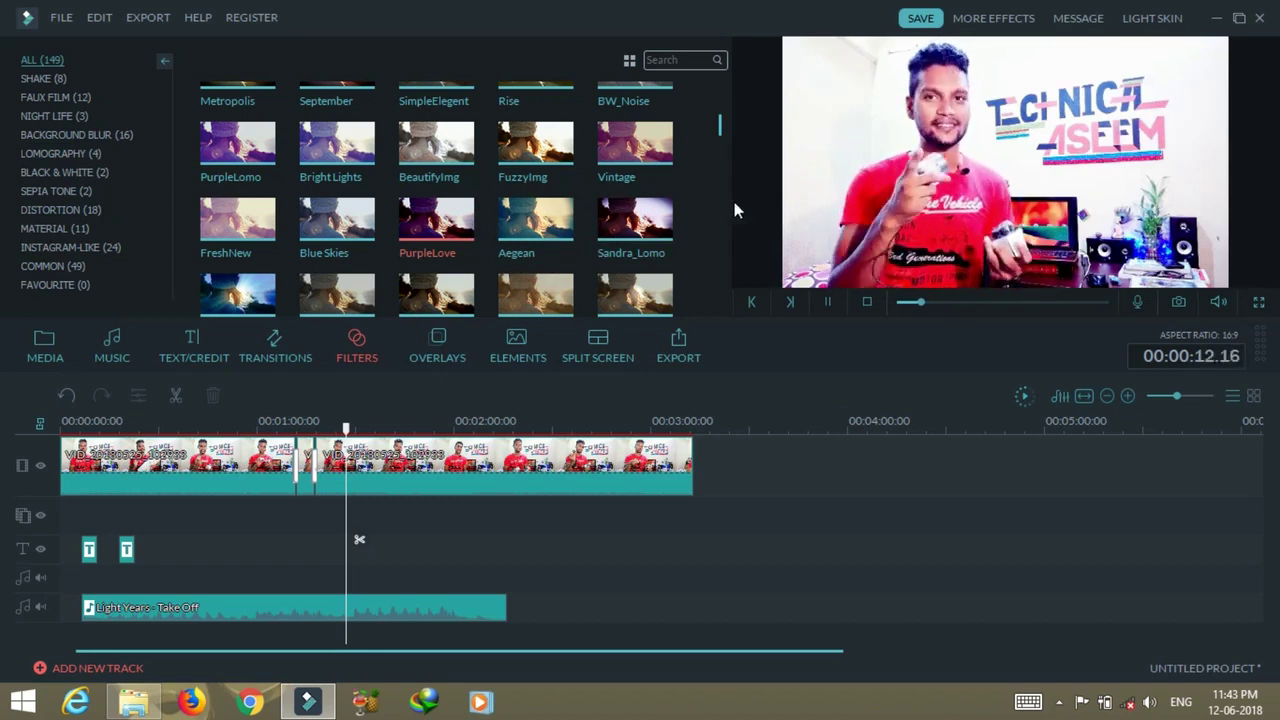
scroll(690, 208, down, 3)
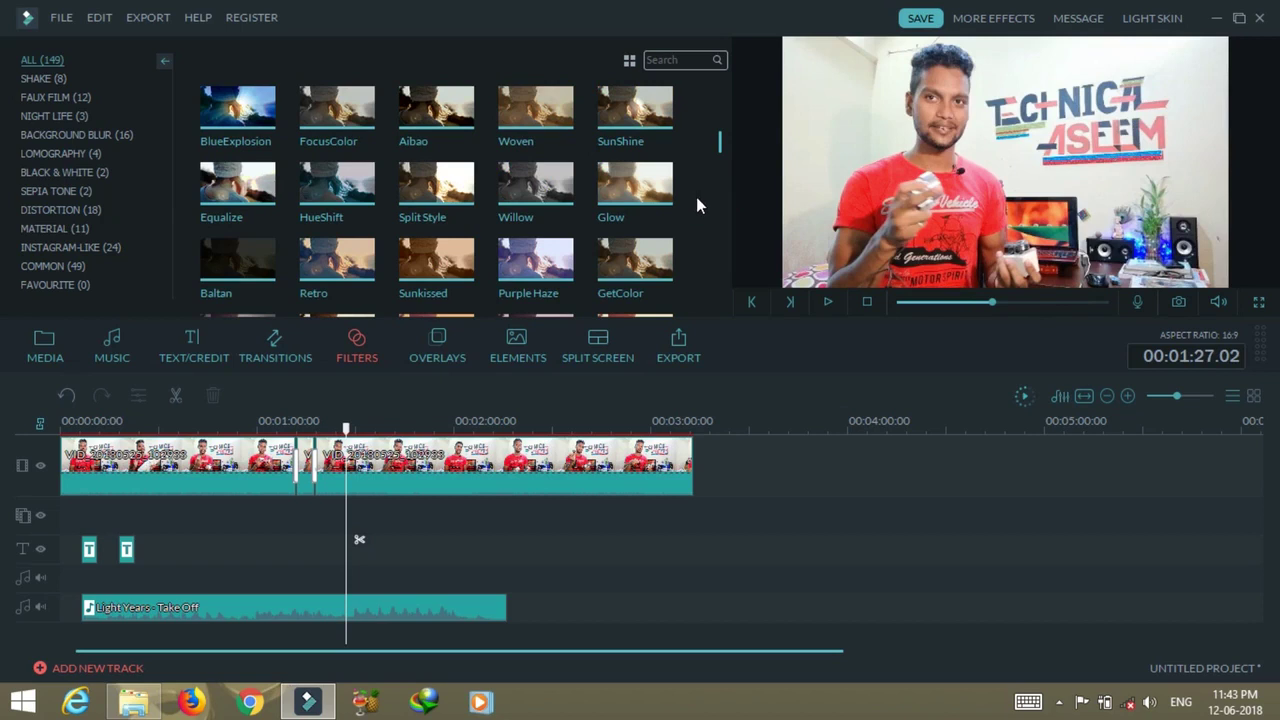
scroll(696, 196, down, 3)
scroll(696, 197, down, 5)
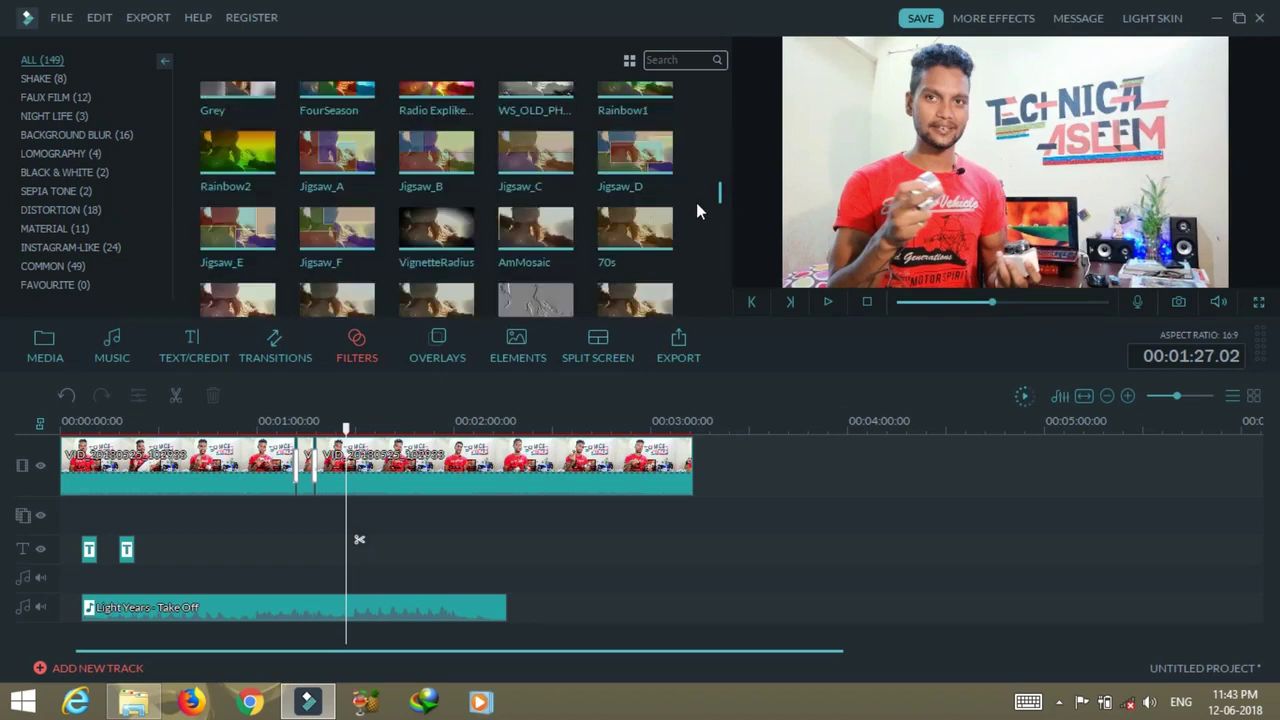
click(566, 295)
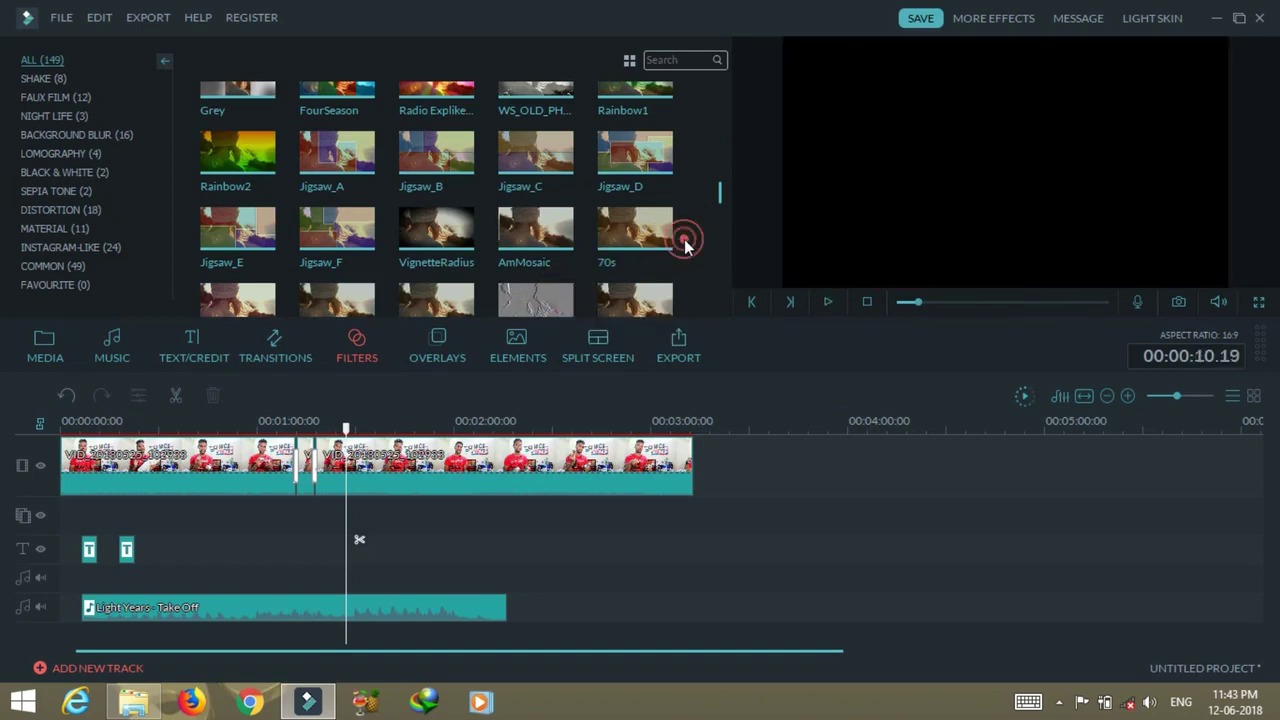
- Preview the DelayGrab, VCR distortion and Classic filters
scroll(686, 240, down, 3)
scroll(690, 236, down, 2)
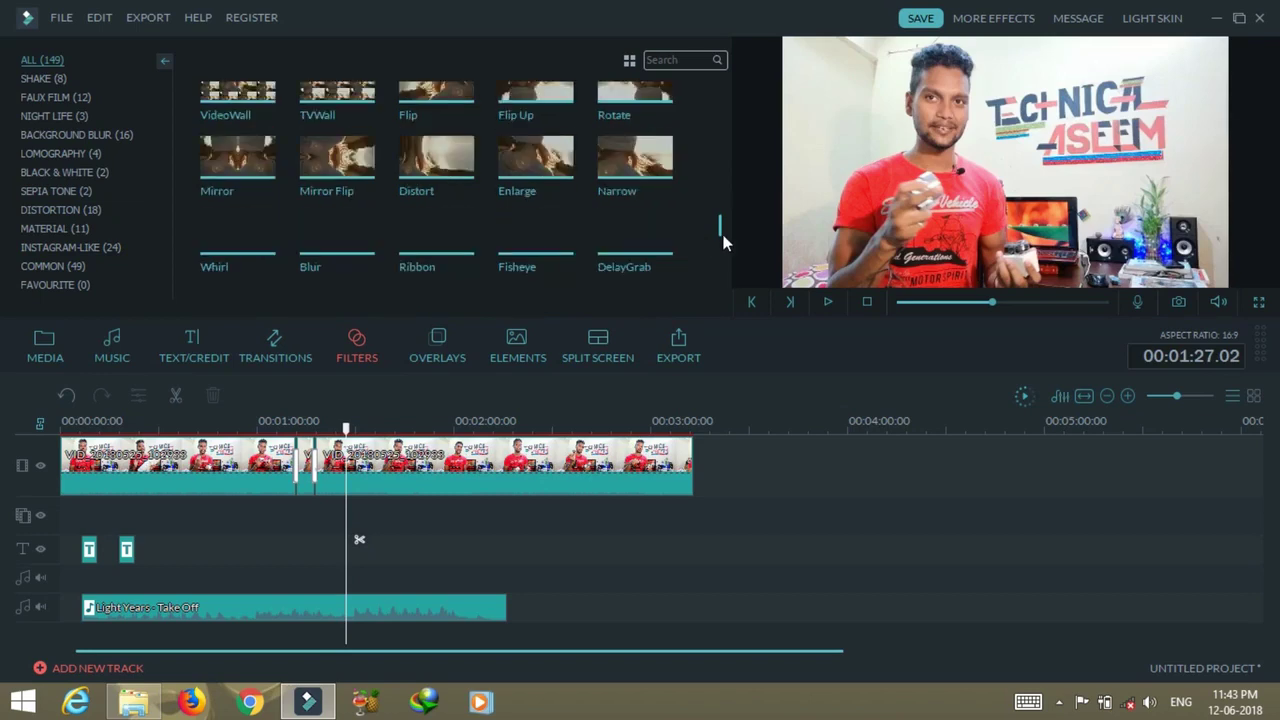
click(672, 232)
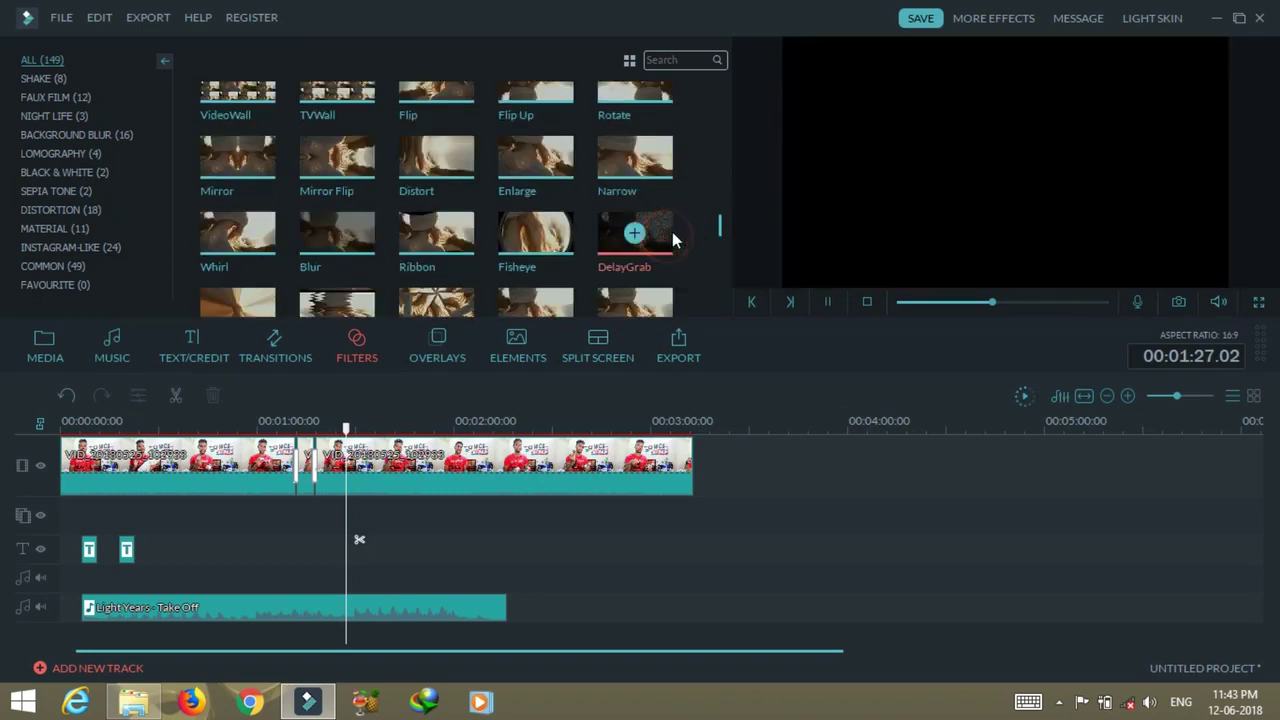
scroll(702, 226, down, 6)
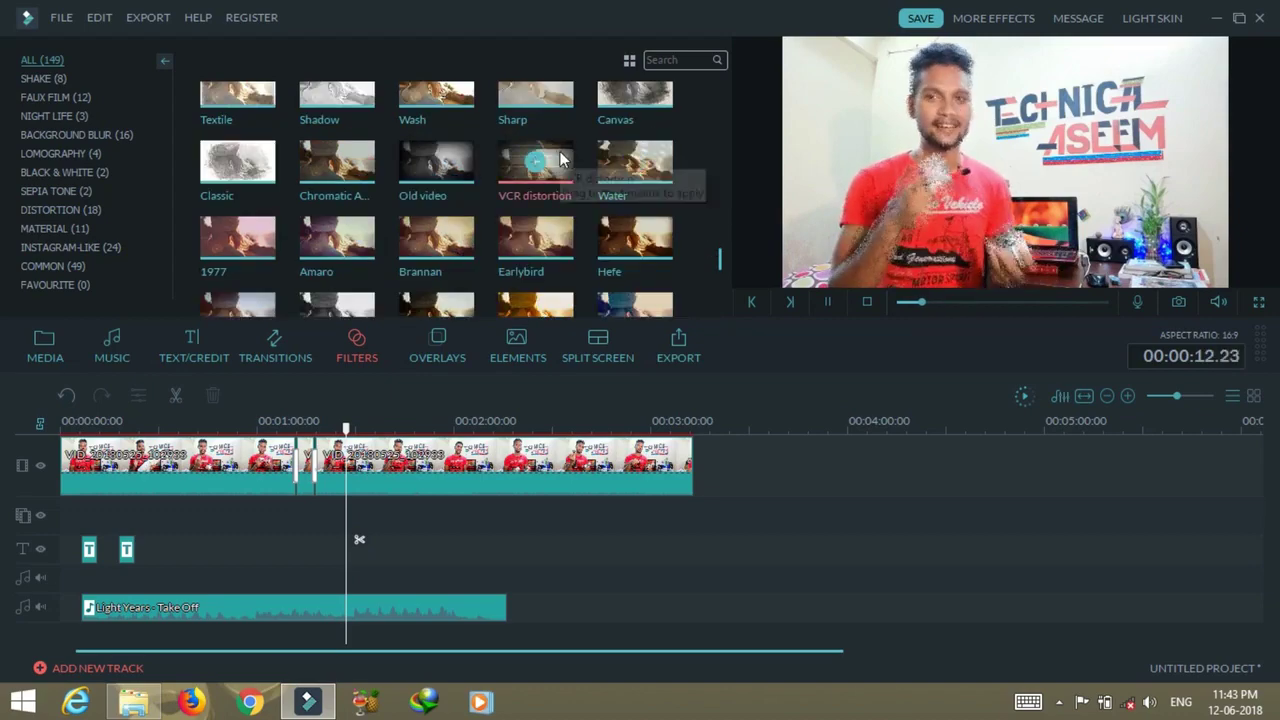
click(558, 160)
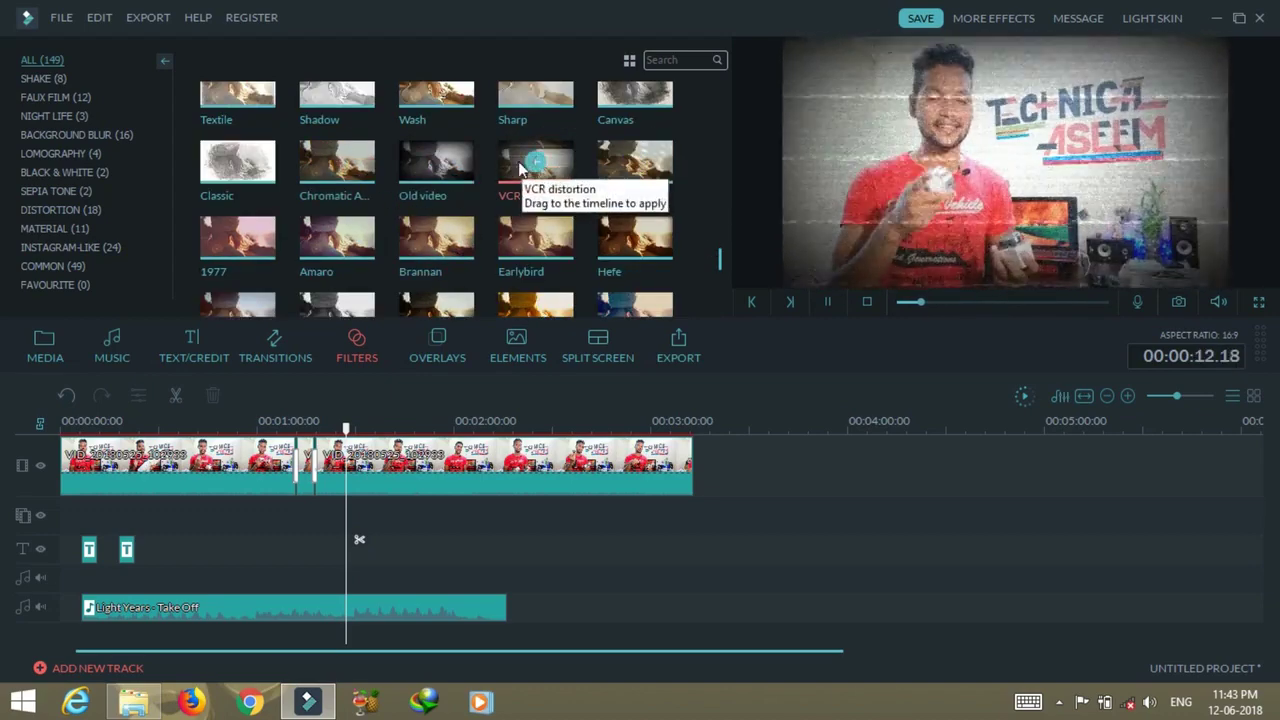
click(262, 158)
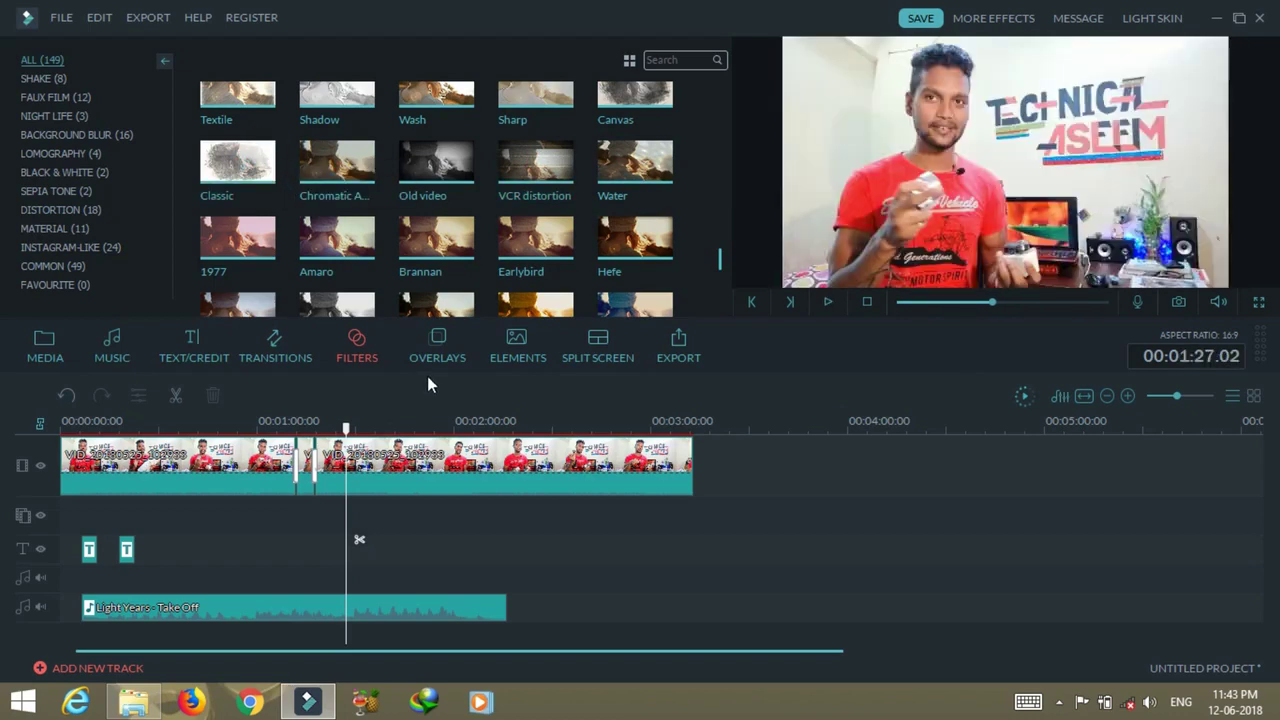
- Add the Aqua 2 overlay to the effects track beneath the last video clip and preview it
click(441, 360)
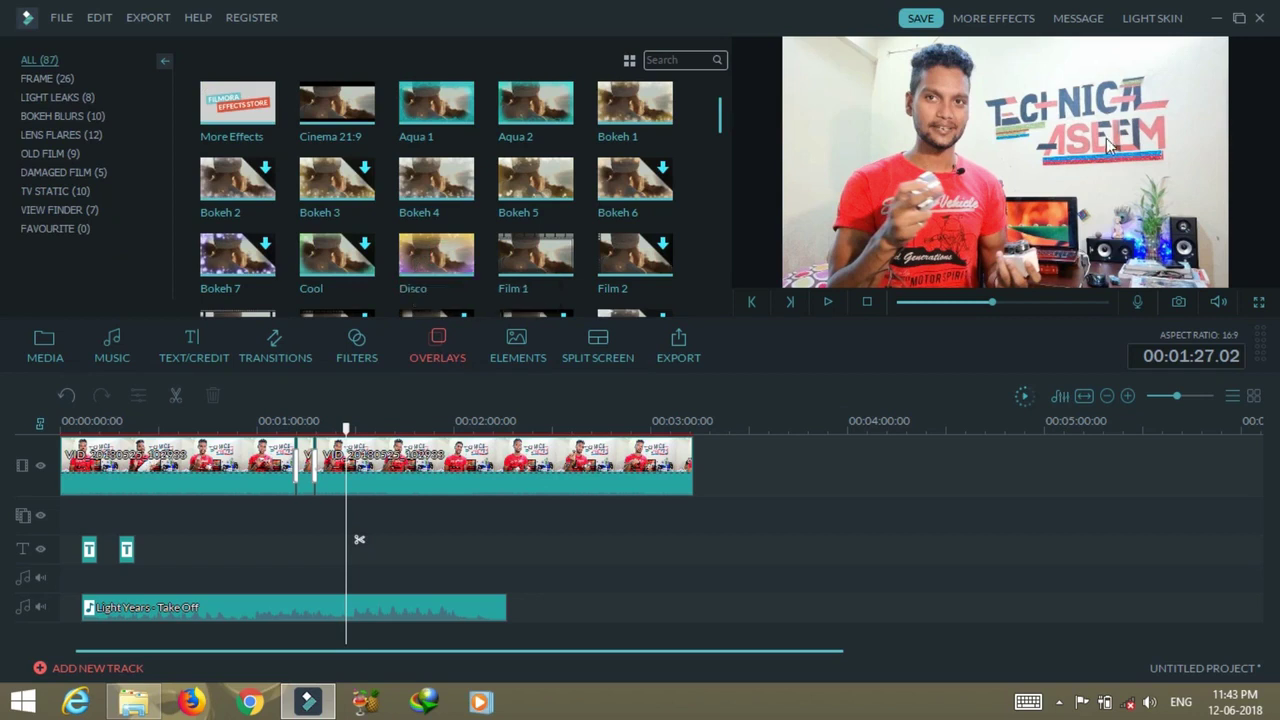
drag(572, 103, 383, 545)
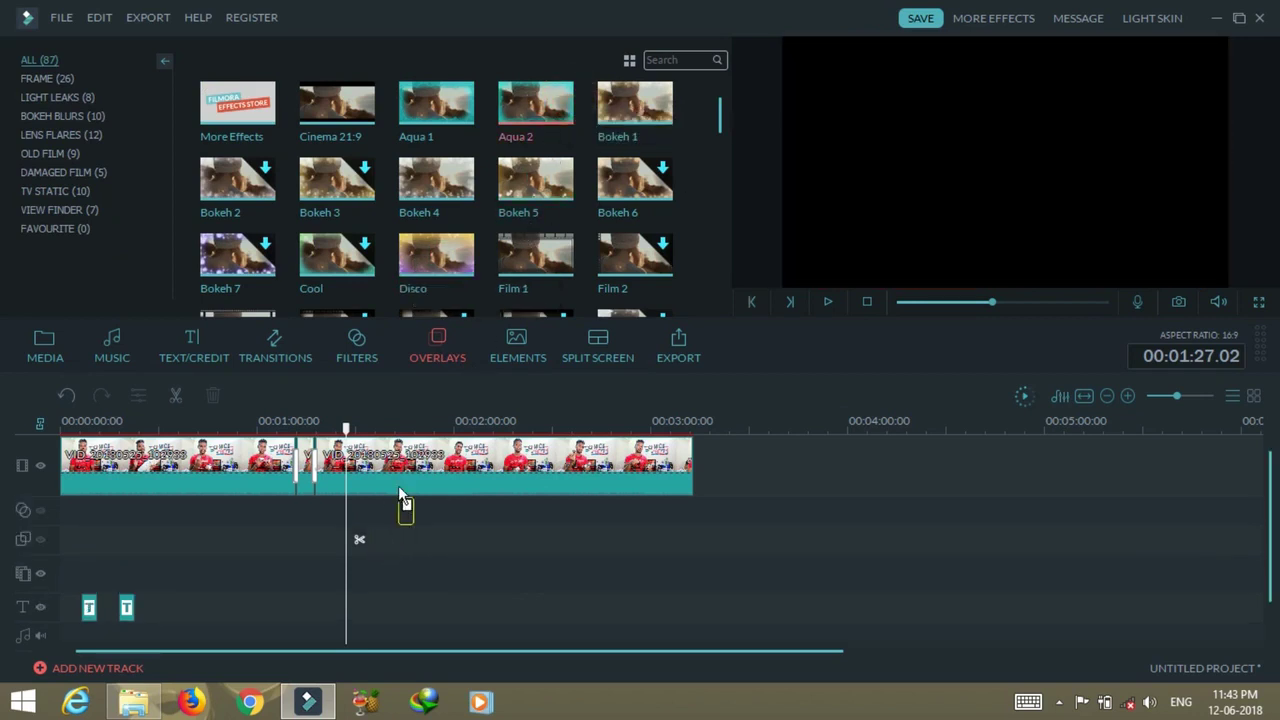
click(565, 100)
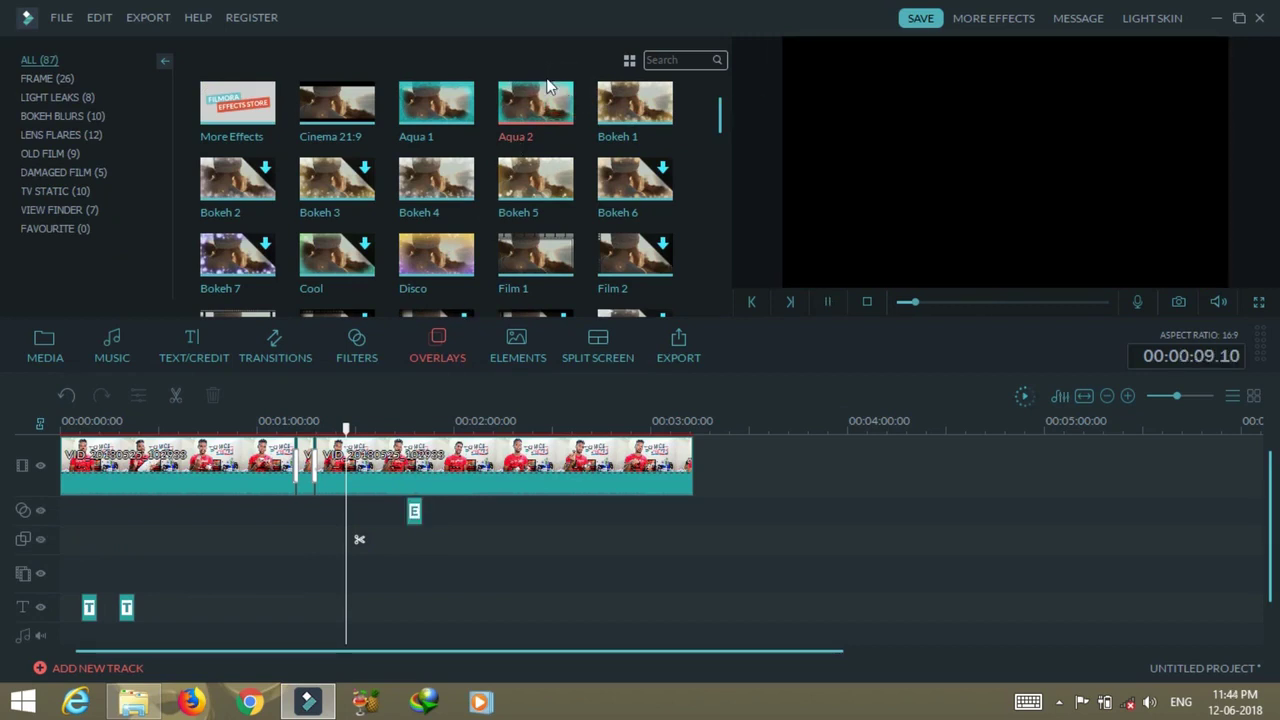
click(558, 106)
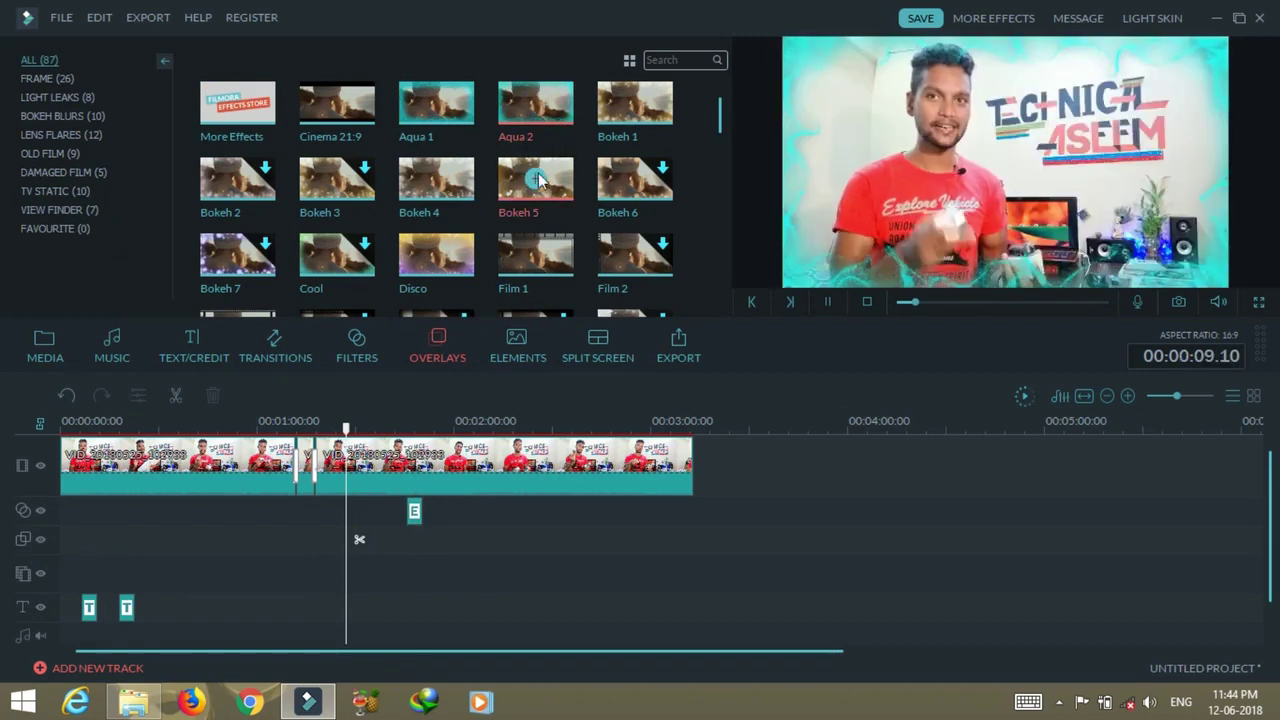
- Preview the Bokeh 1 overlay, then add Bokeh 5 to the effects track at about 00:01:31 and play it back
click(665, 110)
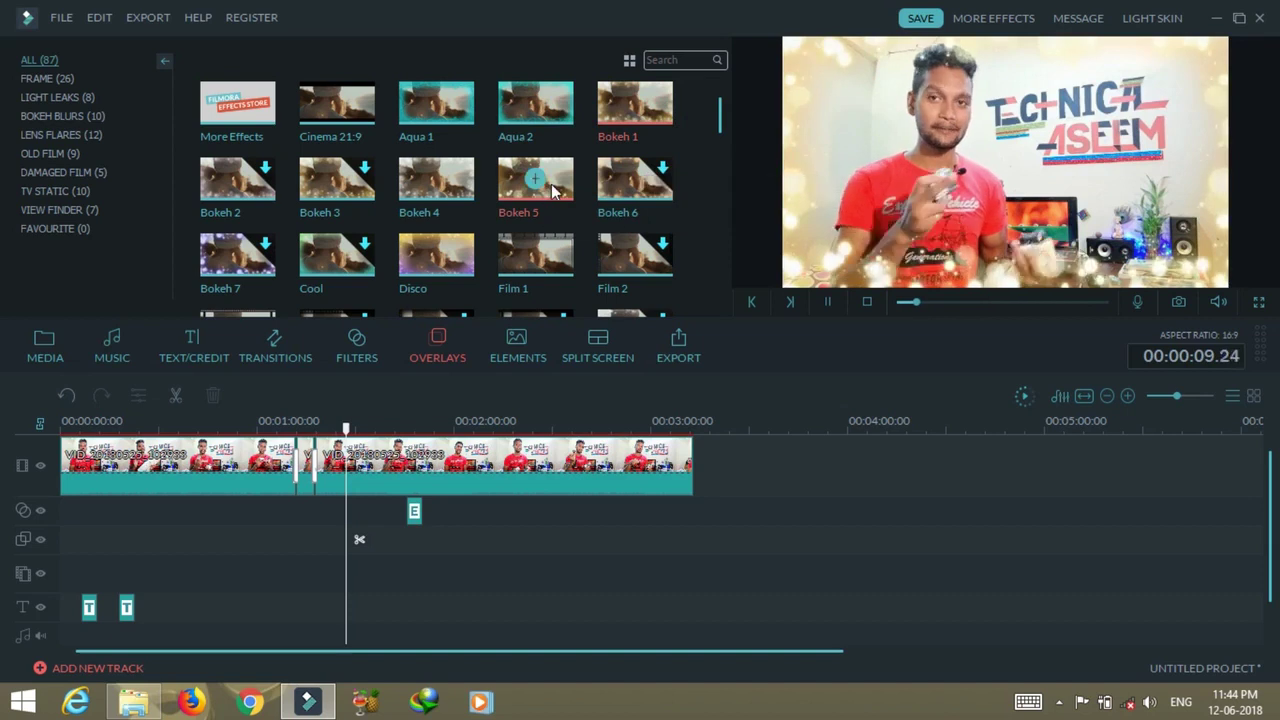
drag(566, 197, 369, 522)
key(space)
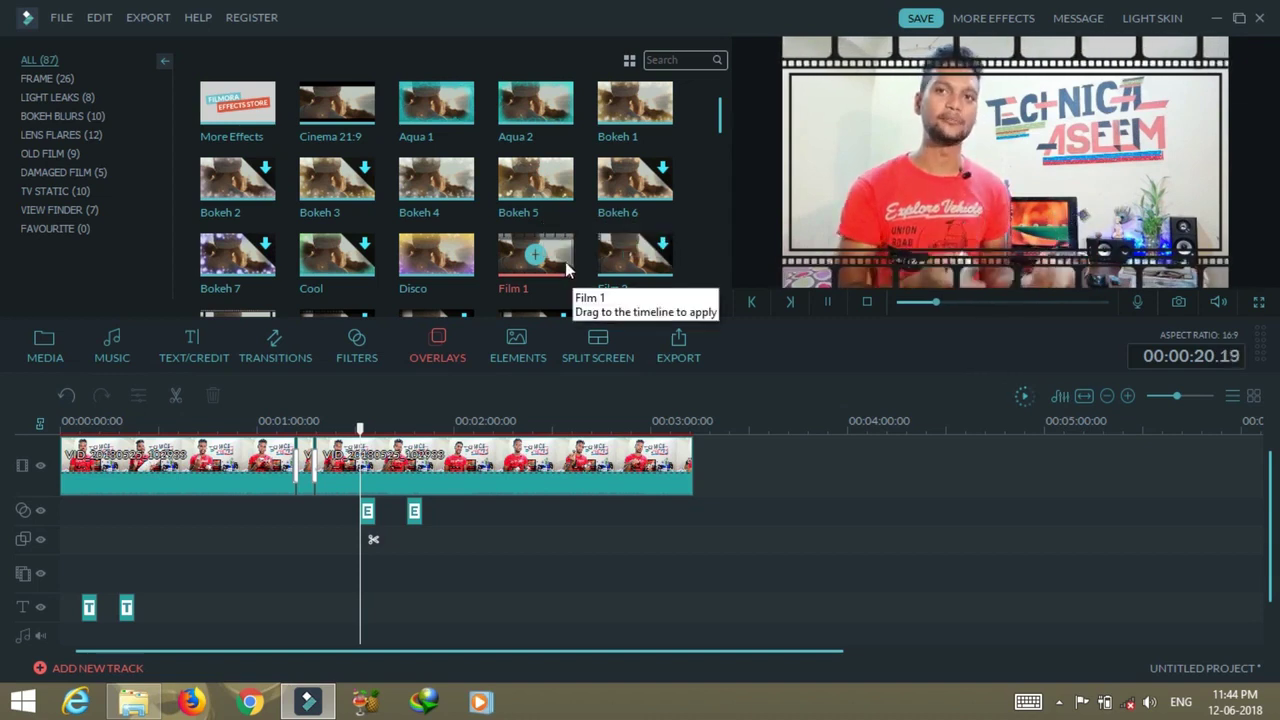
- Browse the elements and add the hexagonal Photography camera badge to the timeline at 00:02:01.17
click(526, 358)
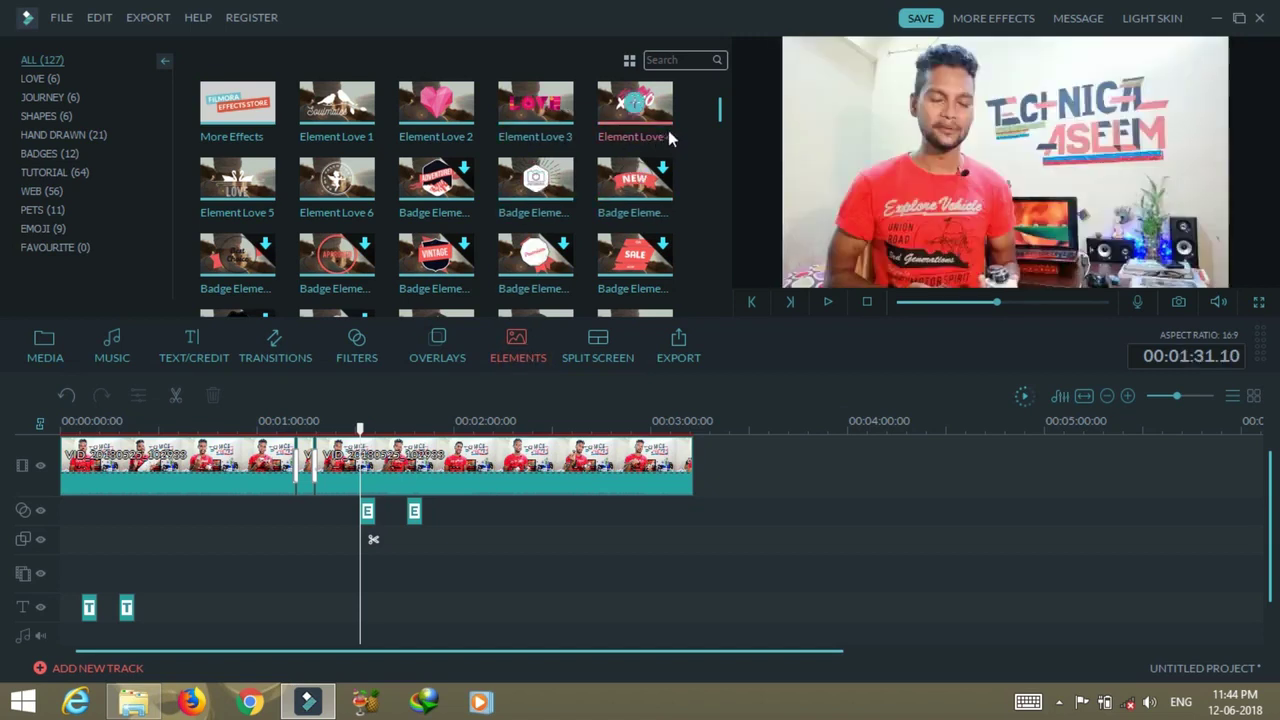
scroll(705, 128, down, 3)
scroll(705, 128, down, 3)
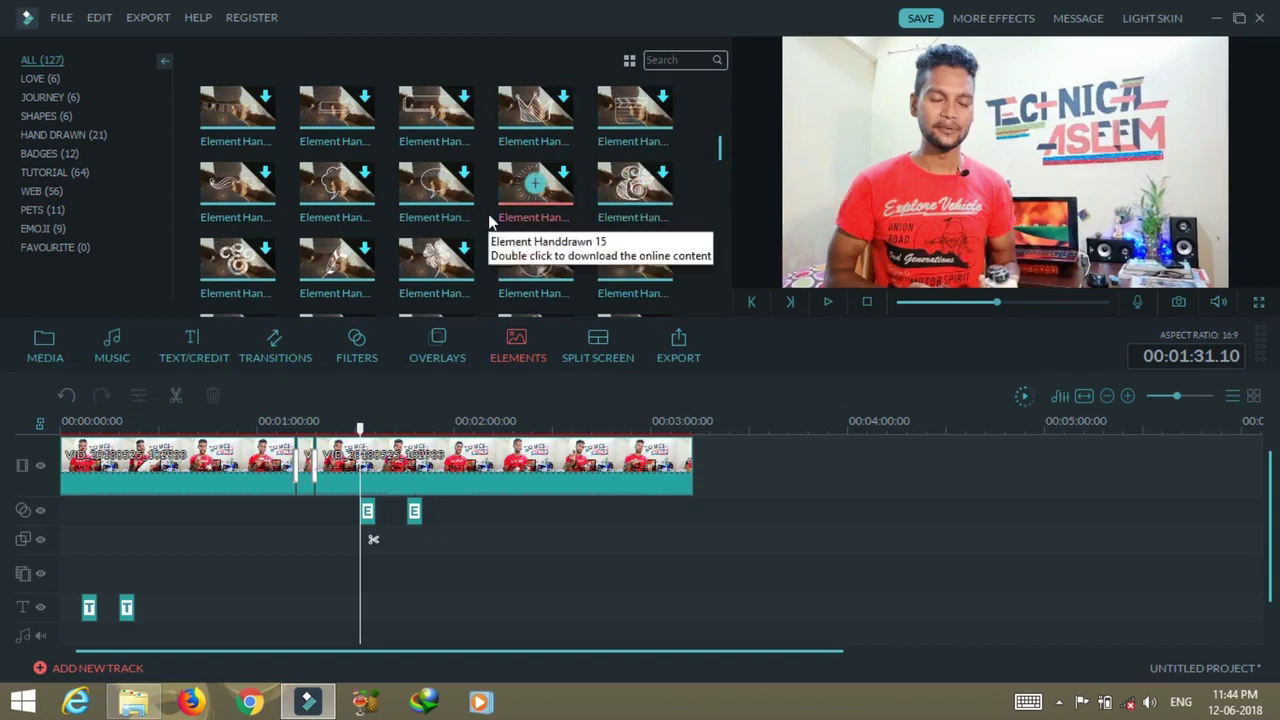
scroll(480, 195, up, 5)
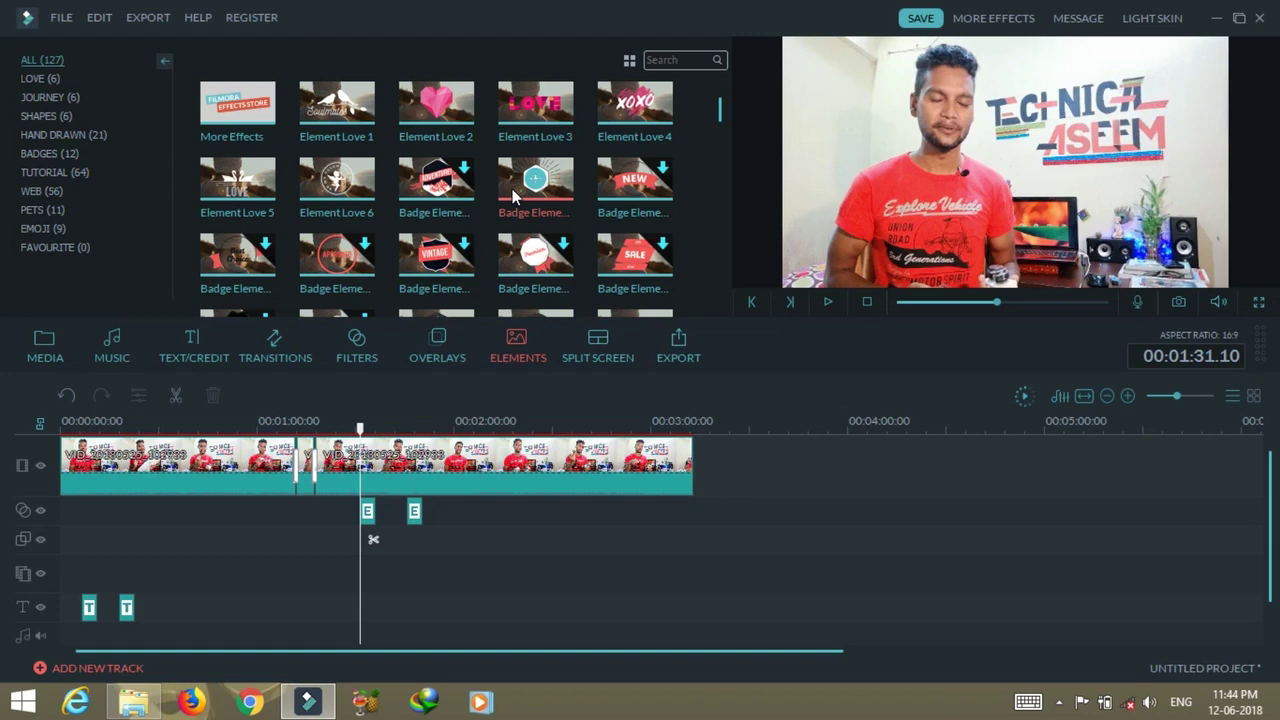
click(515, 192)
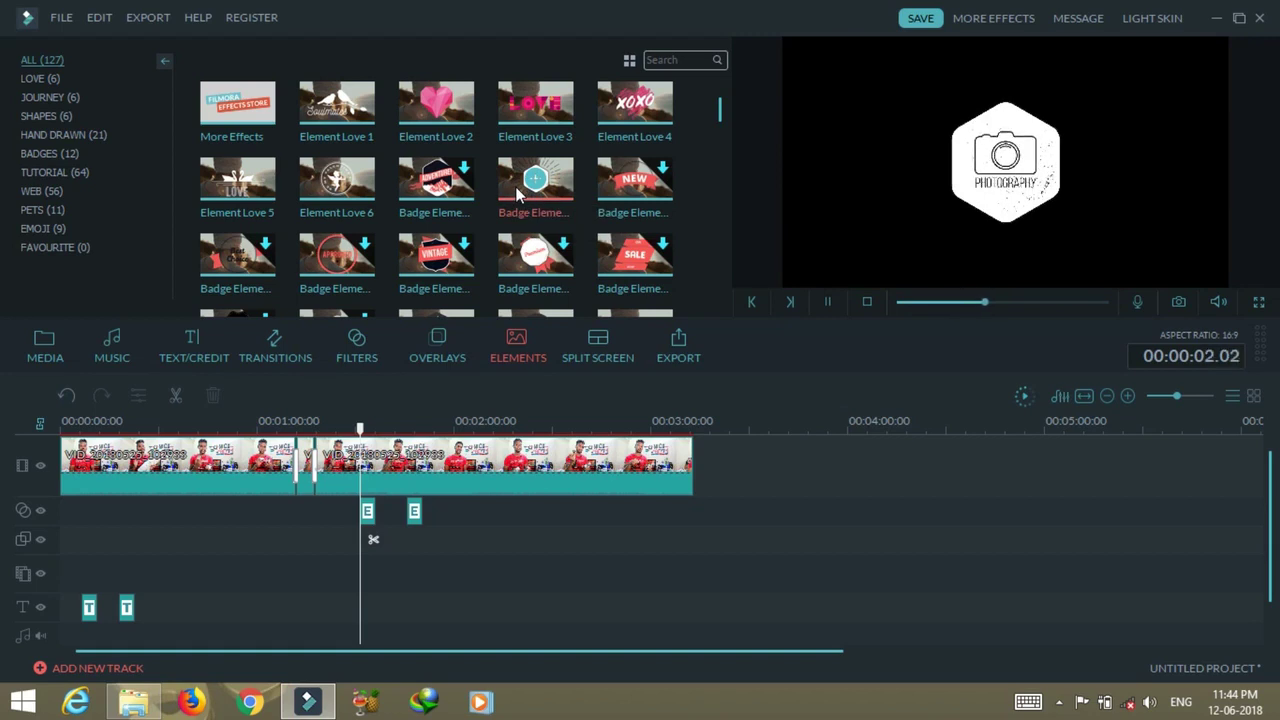
drag(515, 186, 459, 536)
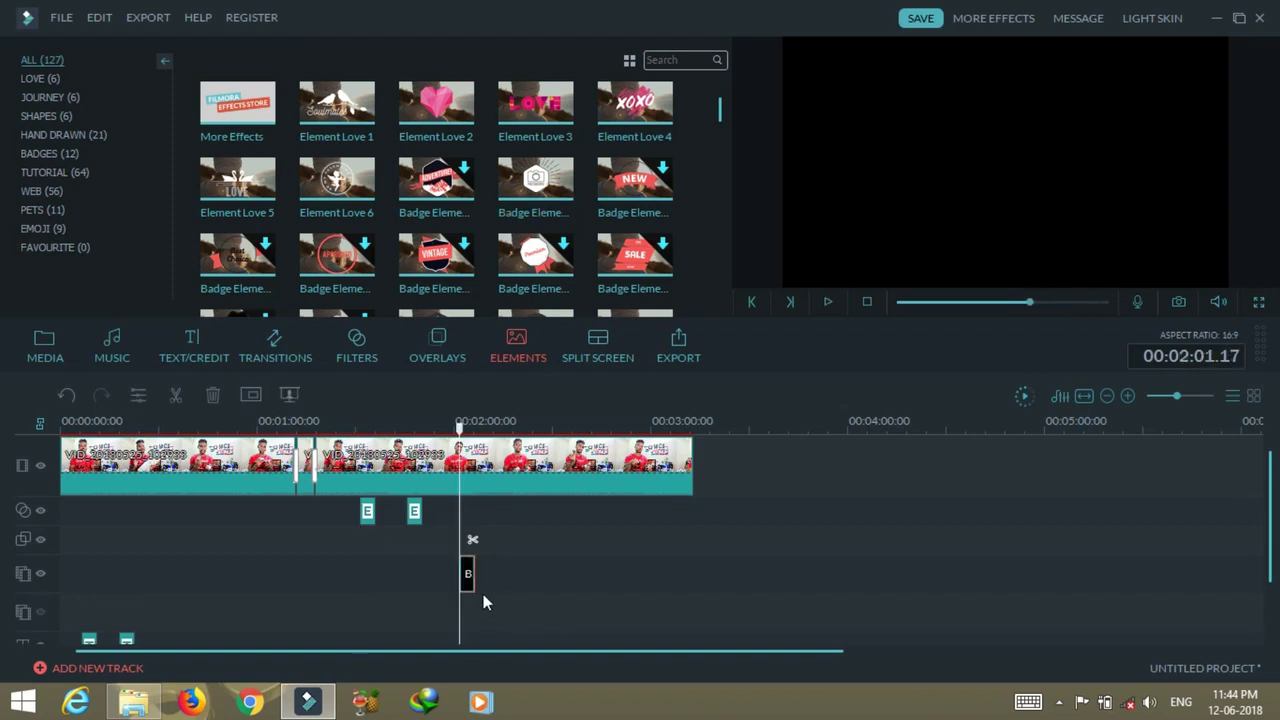
- Shrink the camera badge, move it over the wall lettering beside the presenter, and play it back
double_click(466, 575)
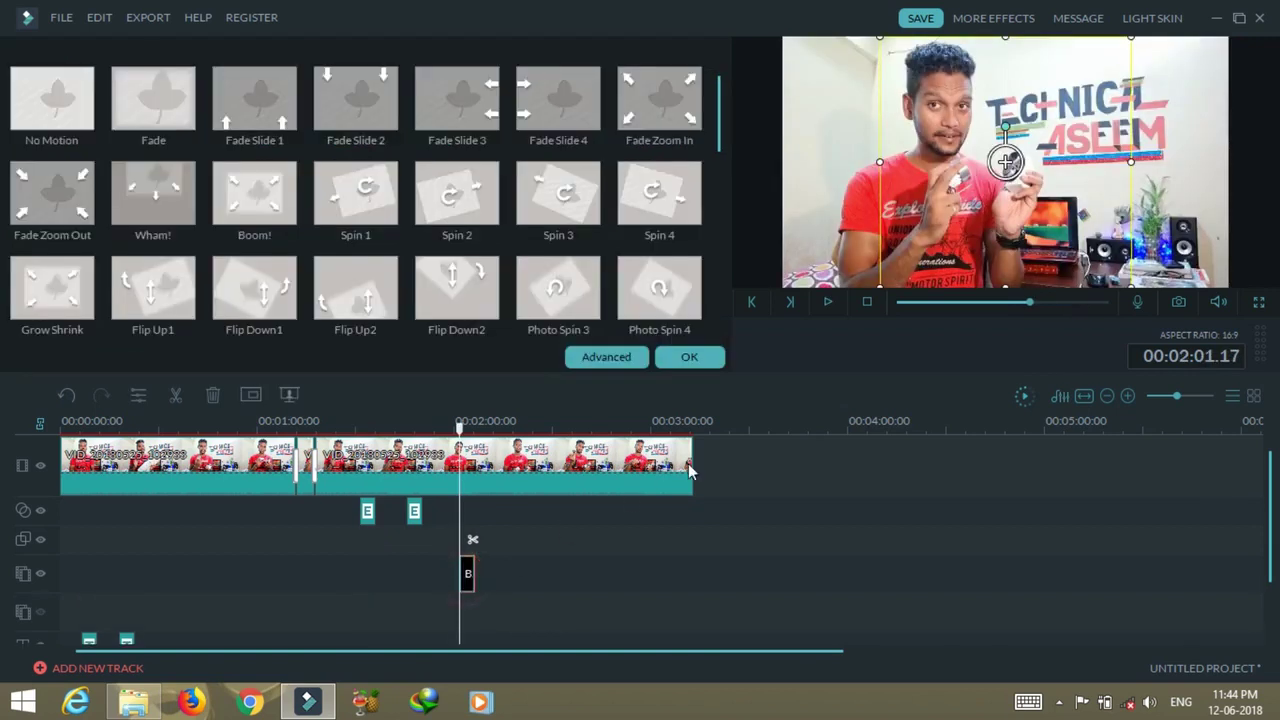
drag(877, 289, 977, 190)
drag(1028, 140, 1089, 183)
key(space)
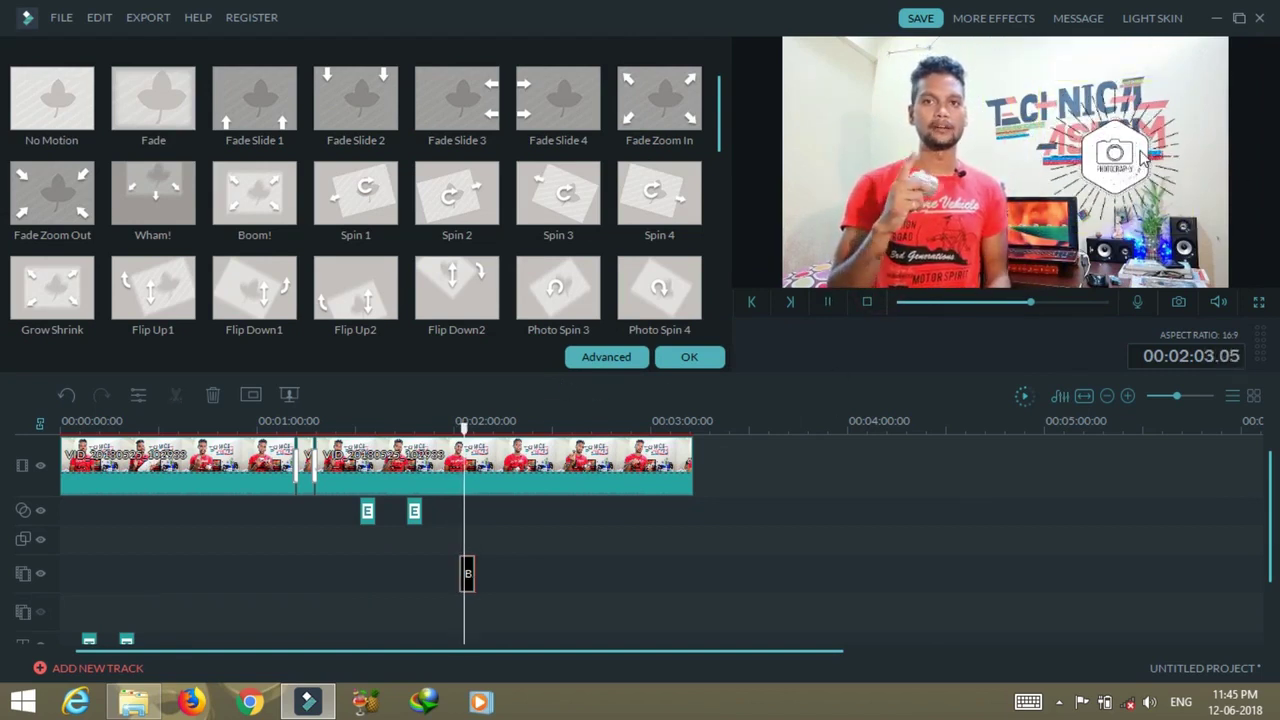
- Apply the Photo Spin 3 motion to the camera badge and play it back from just before the badge
click(568, 290)
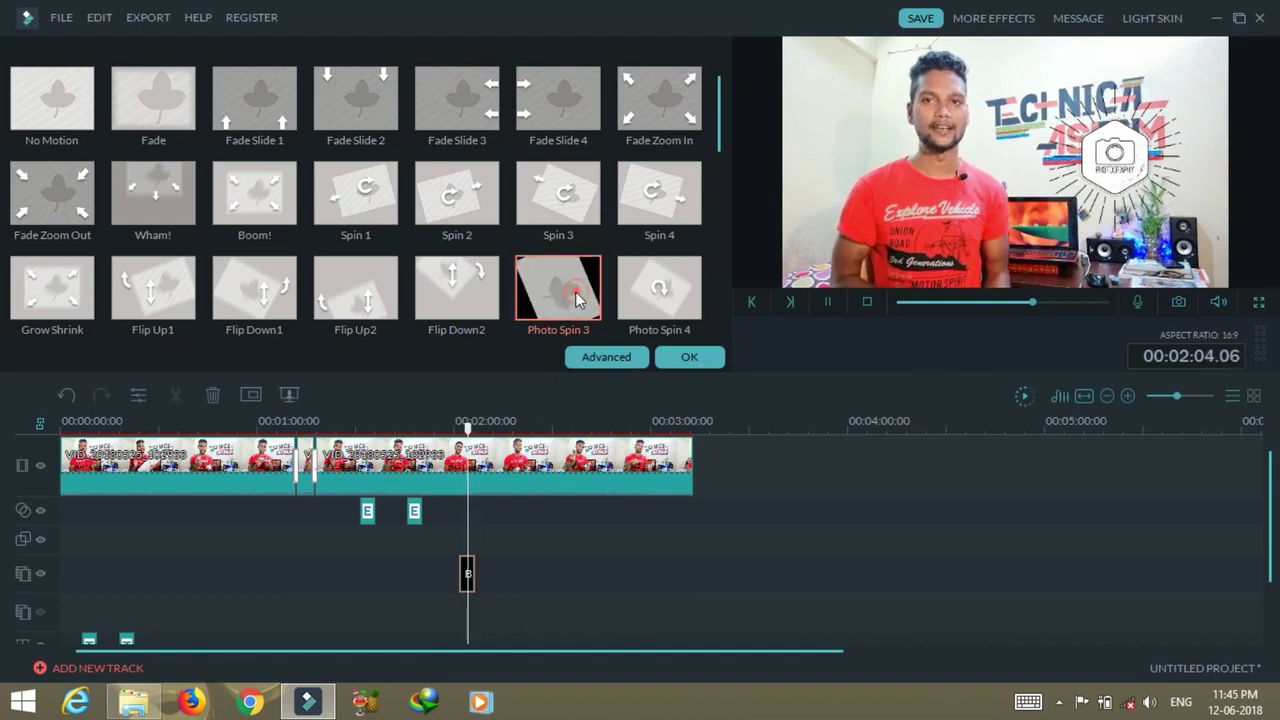
drag(481, 539, 455, 537)
key(space)
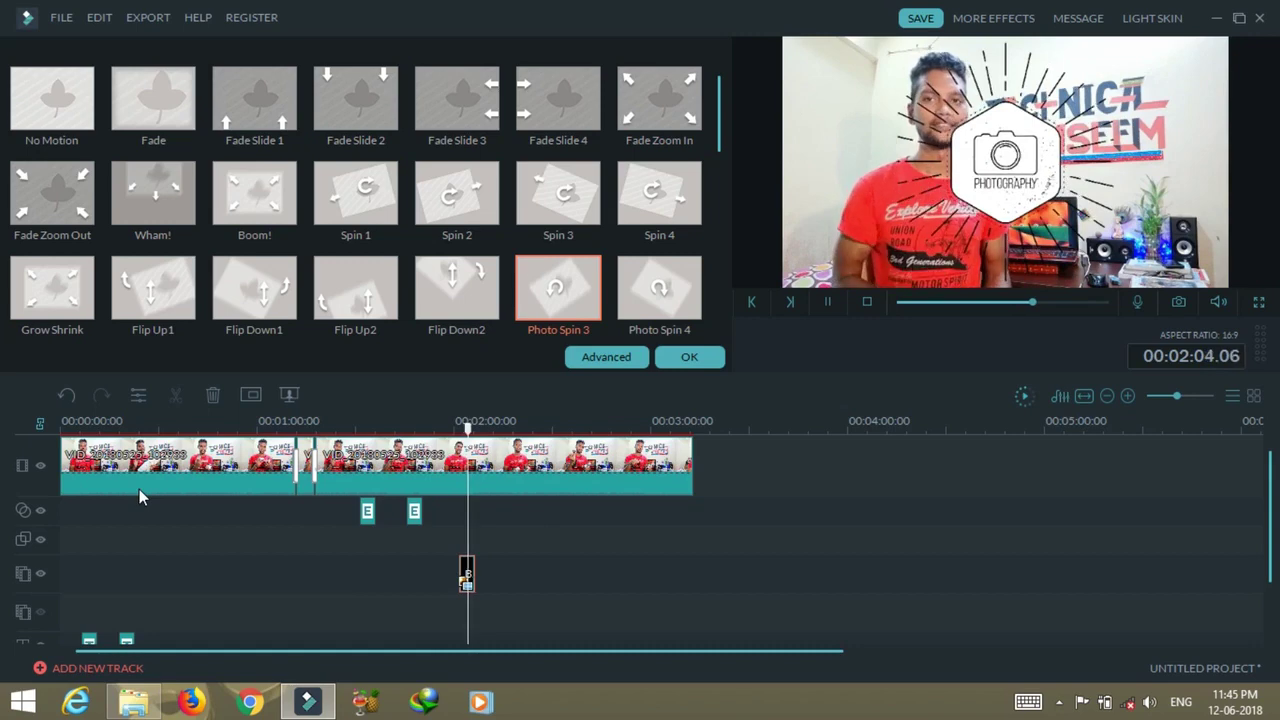
- View the video adjustment settings of the first clip and close them without changing anything
double_click(205, 460)
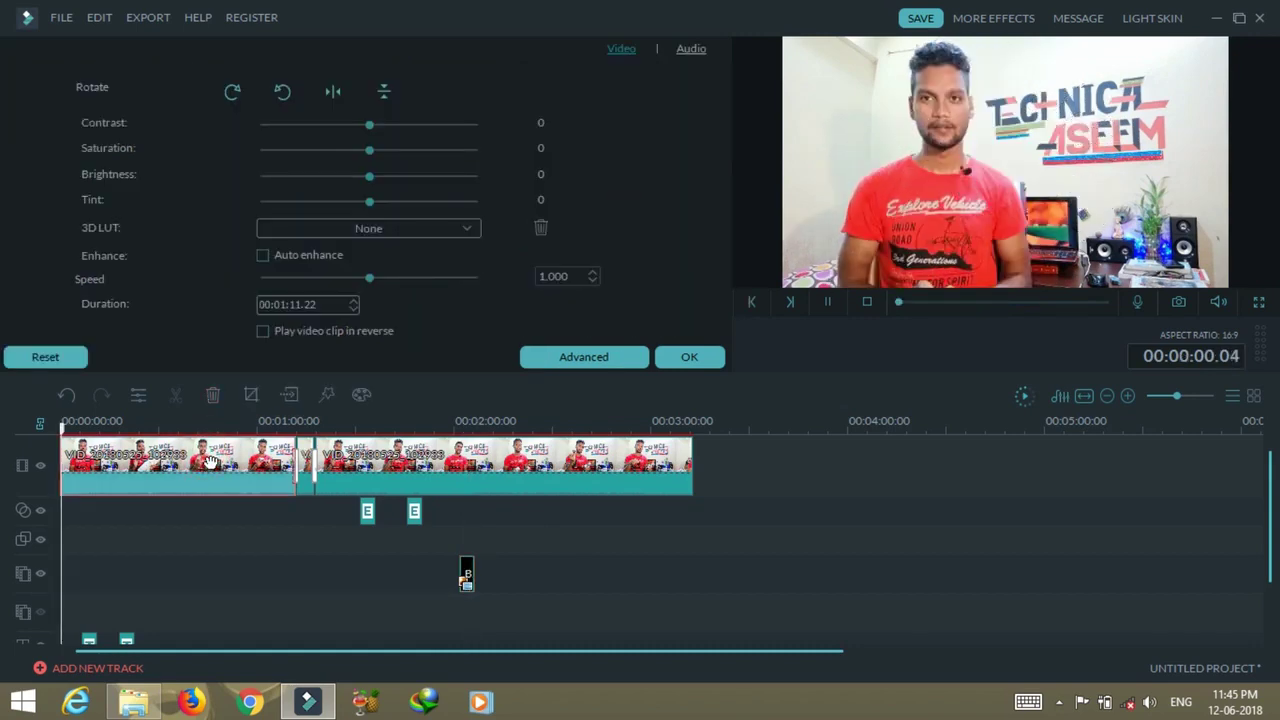
click(200, 572)
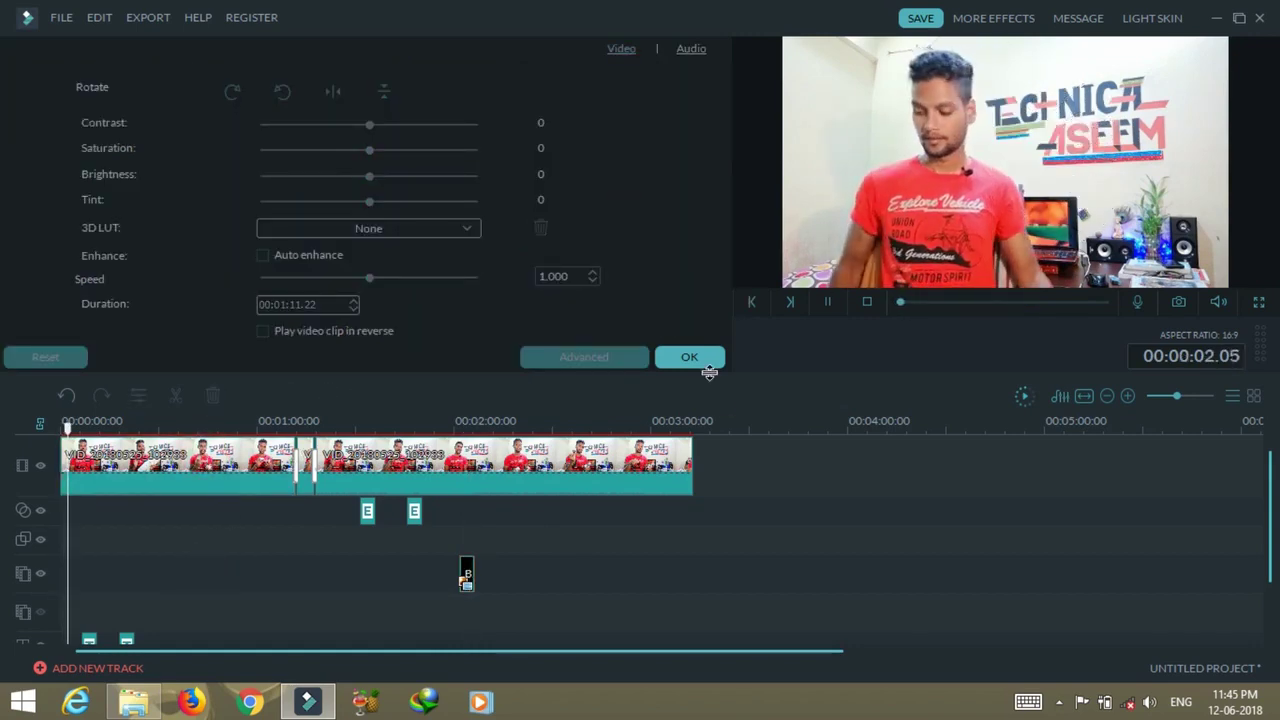
click(700, 362)
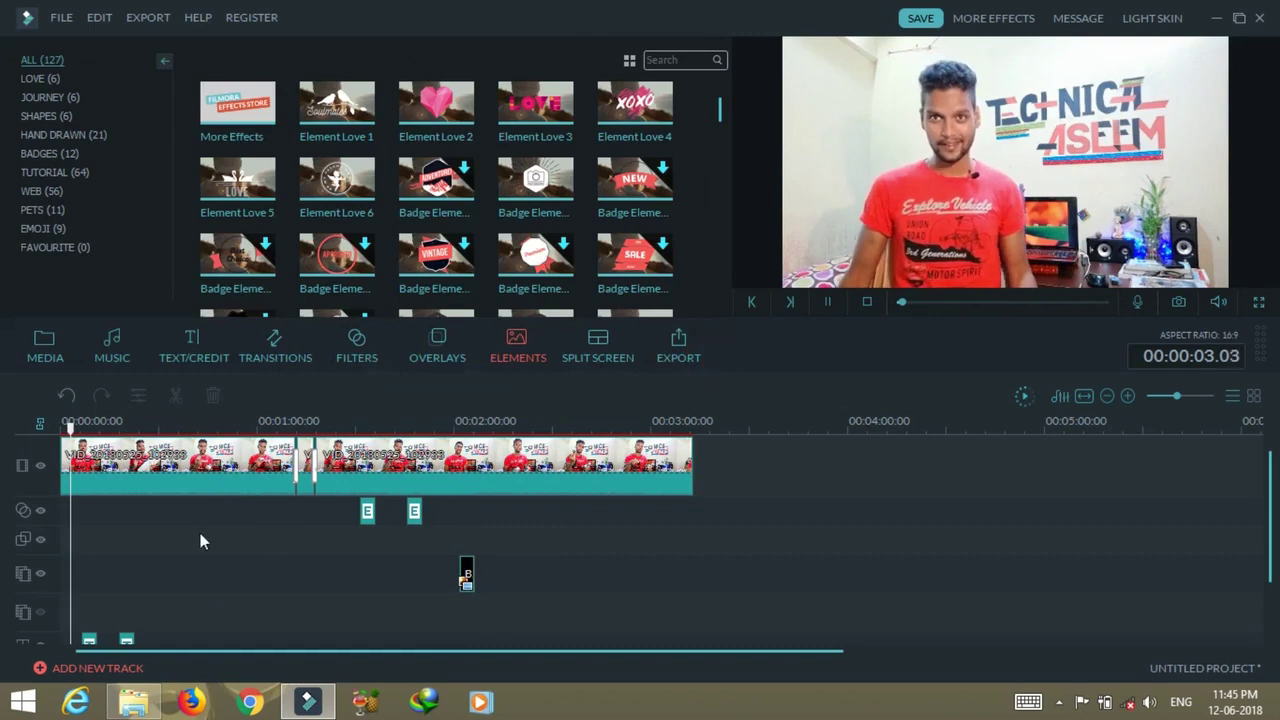
- Try a tint of 43 and a temperature of -34 in the first clip's advanced color tuning, and discard them
click(56, 351)
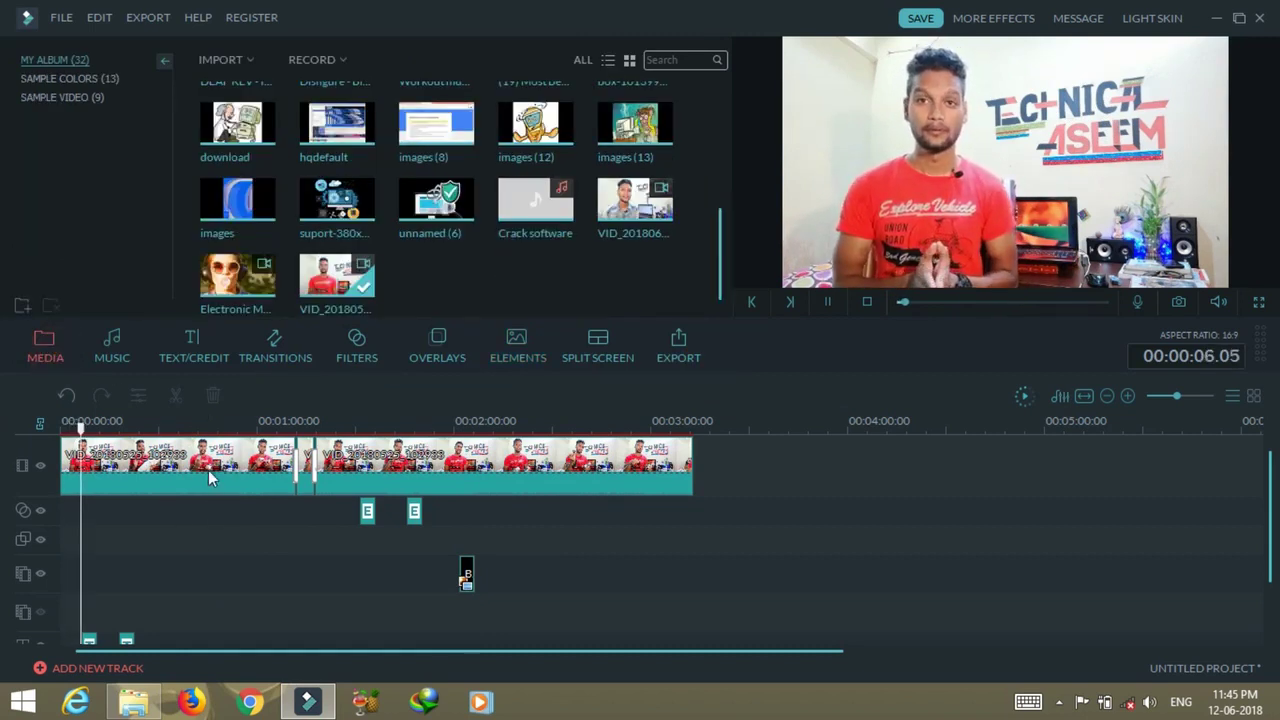
key(space)
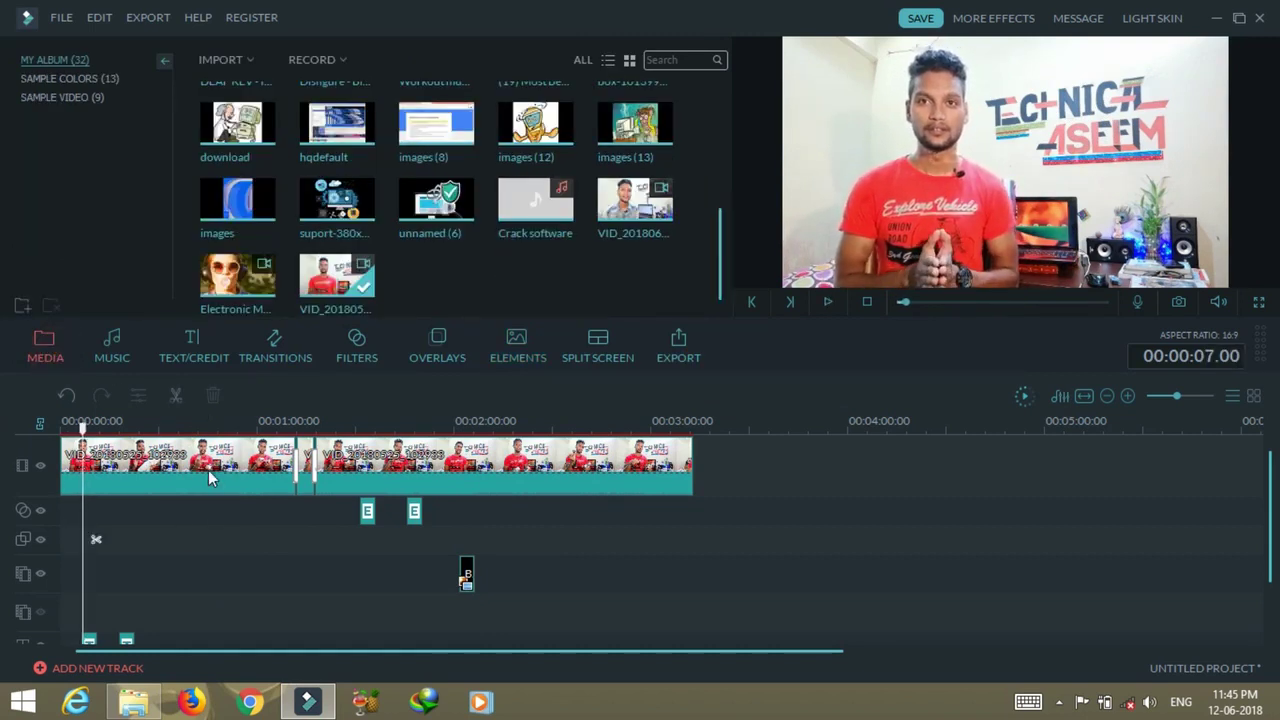
double_click(208, 470)
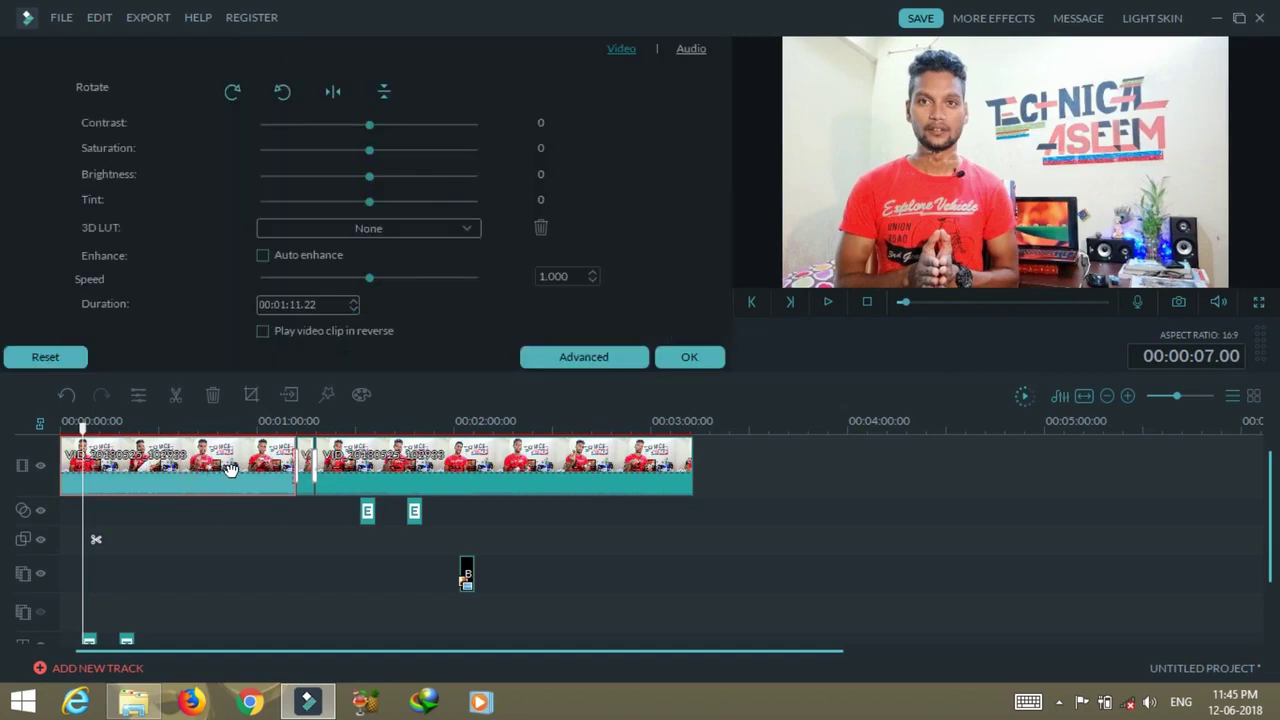
click(581, 358)
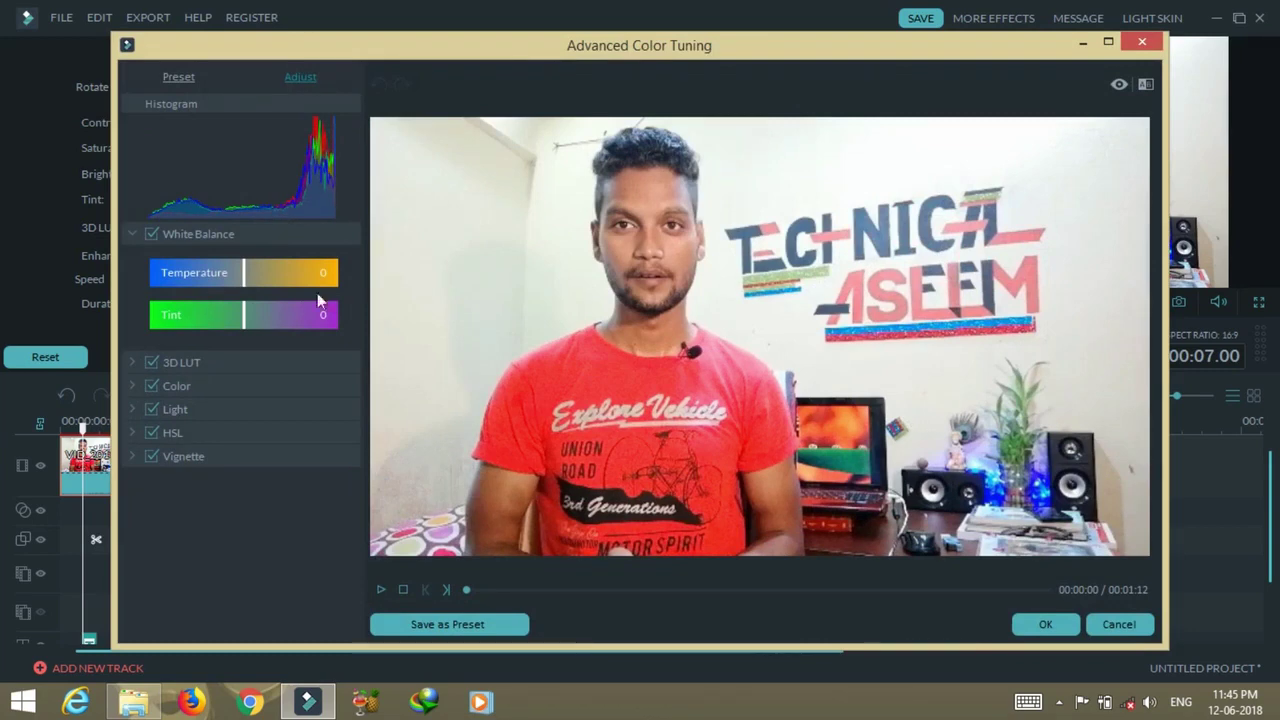
drag(264, 321, 285, 322)
drag(268, 274, 195, 283)
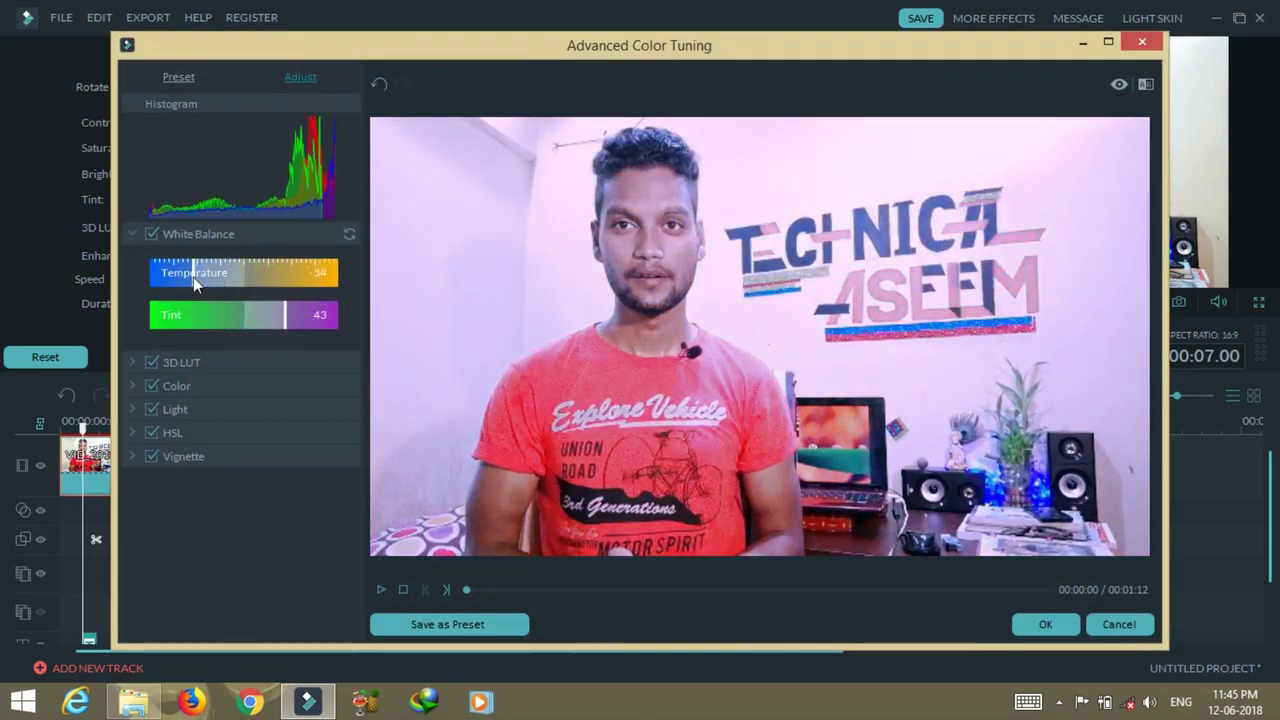
click(1141, 41)
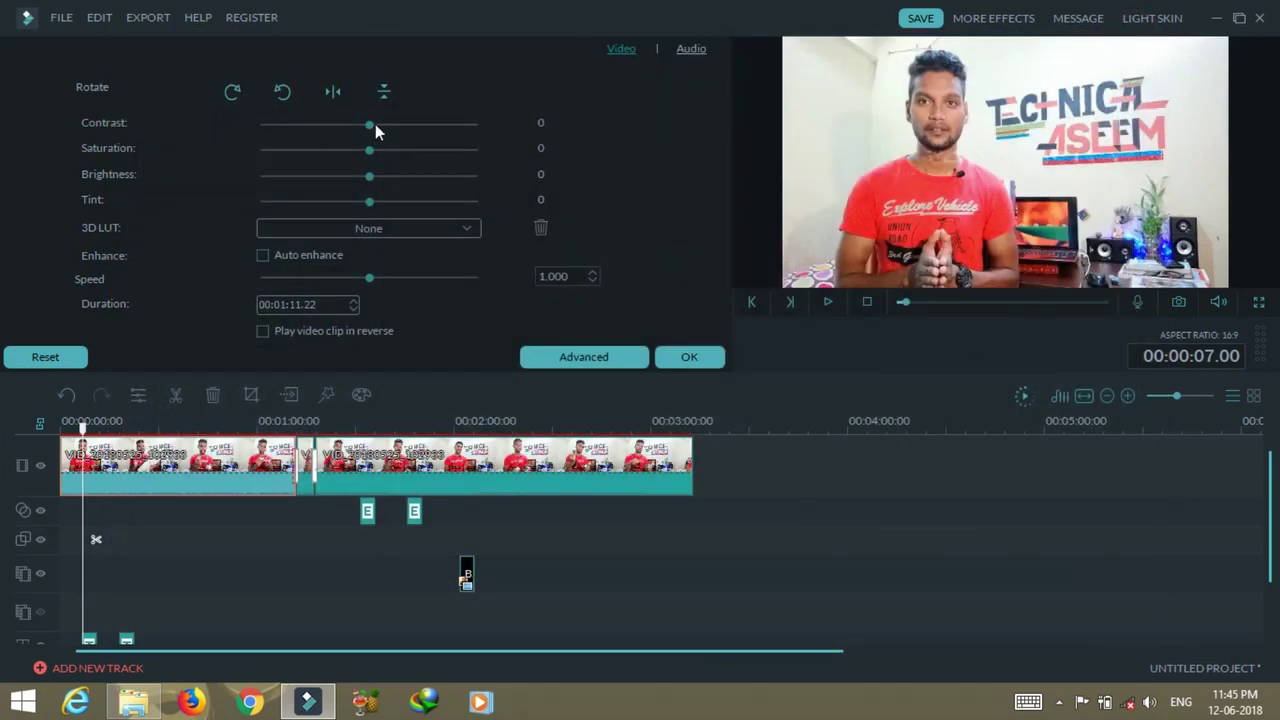
- Set the first clip's contrast to -32 and brightness to -1, and view the available 3D LUT presets
mouse_move(370, 125)
mouse_down()
mouse_move(314, 132)
mouse_move(352, 132)
mouse_up()
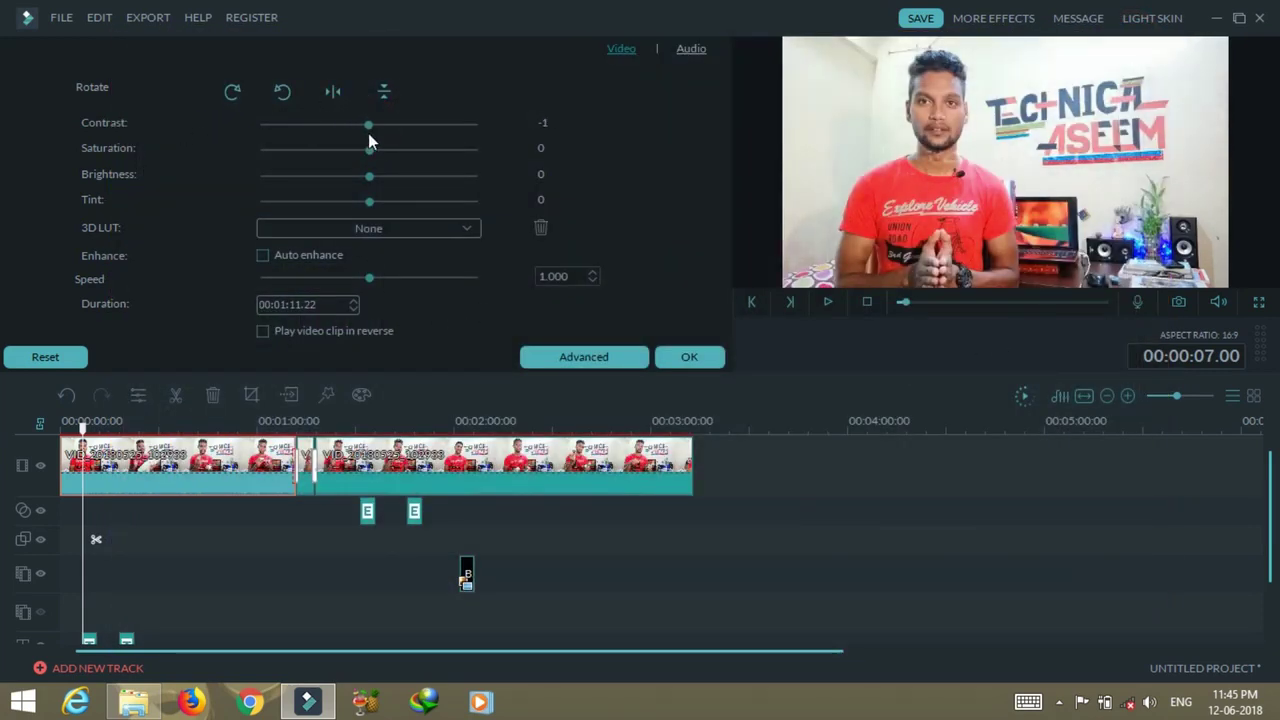
mouse_move(369, 186)
mouse_down()
mouse_move(320, 176)
mouse_move(405, 185)
mouse_move(314, 187)
mouse_move(368, 188)
mouse_up()
click(427, 232)
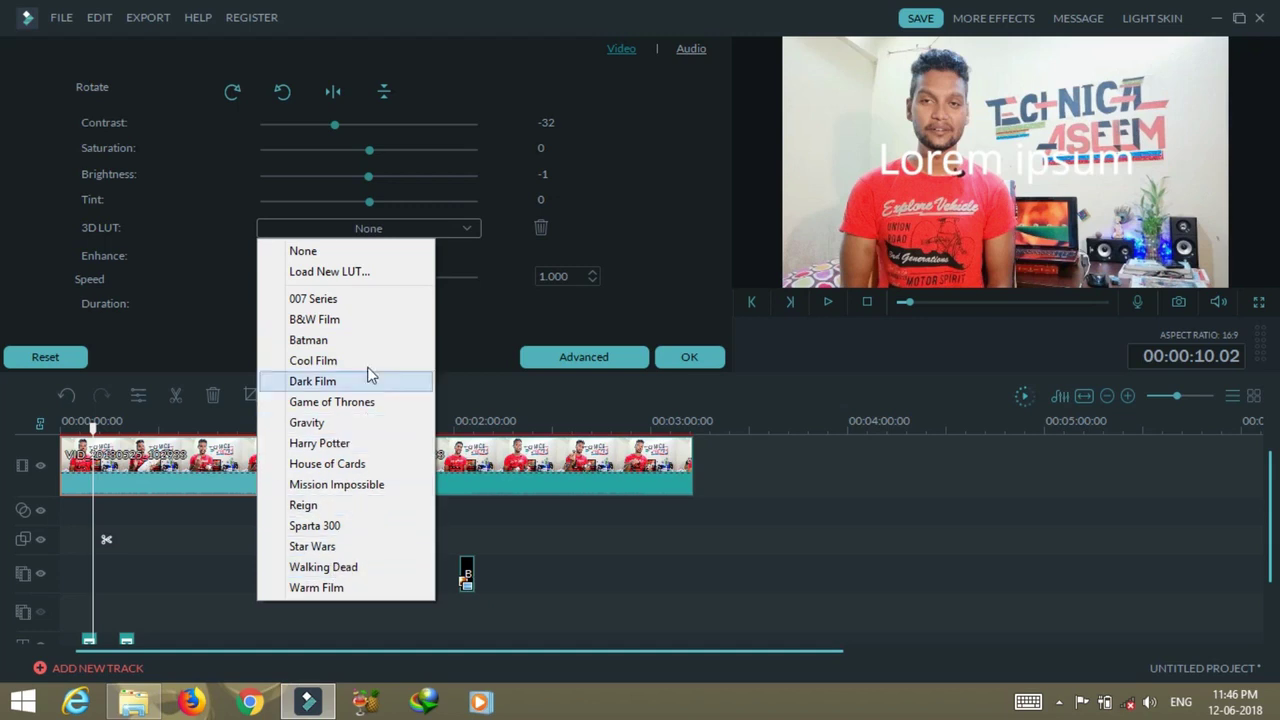
click(609, 410)
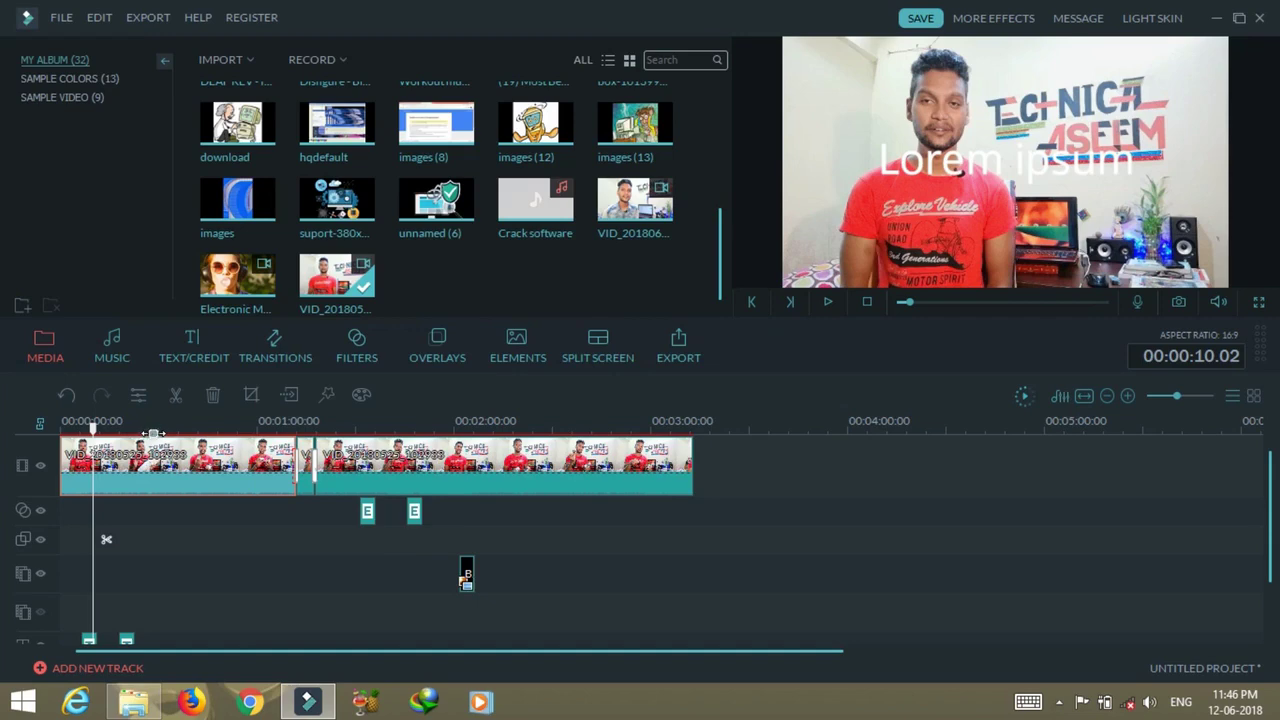
- Split the first clip at 00:00:12.02 and 00:00:12.17, and select the short piece between the two cuts
scroll(106, 540, up, 5)
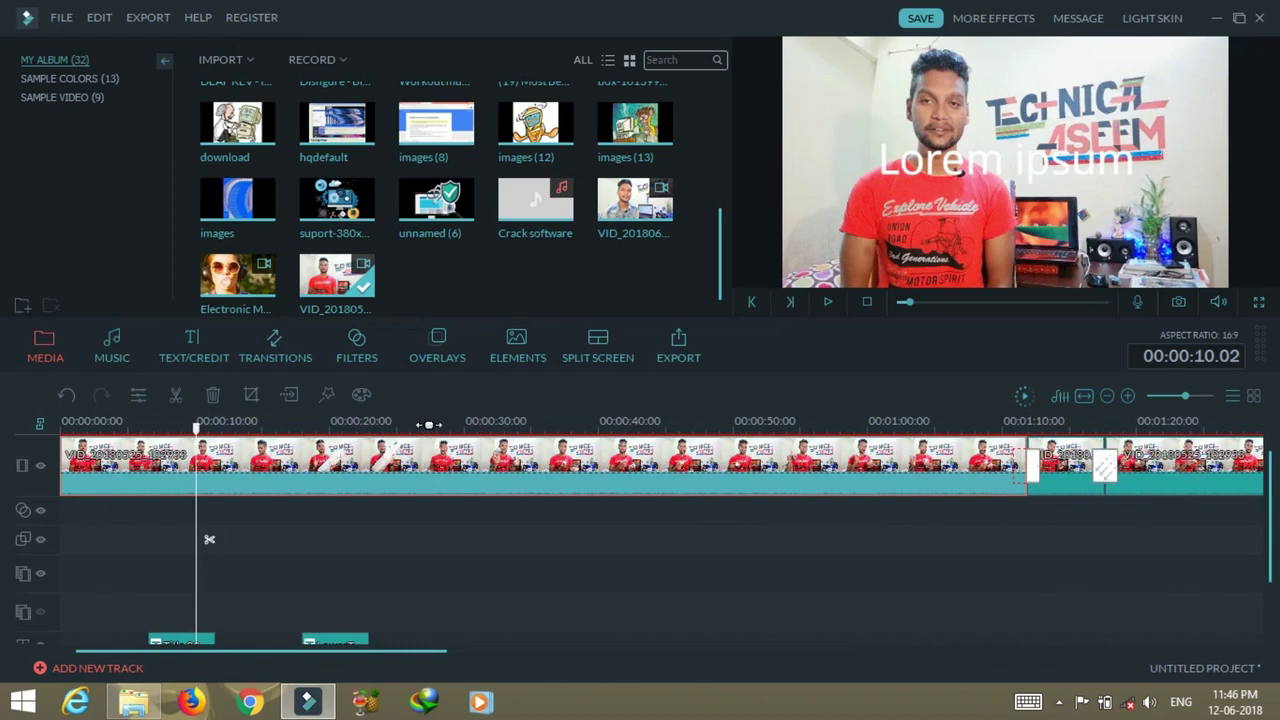
drag(428, 424, 355, 421)
key(space)
key(space)
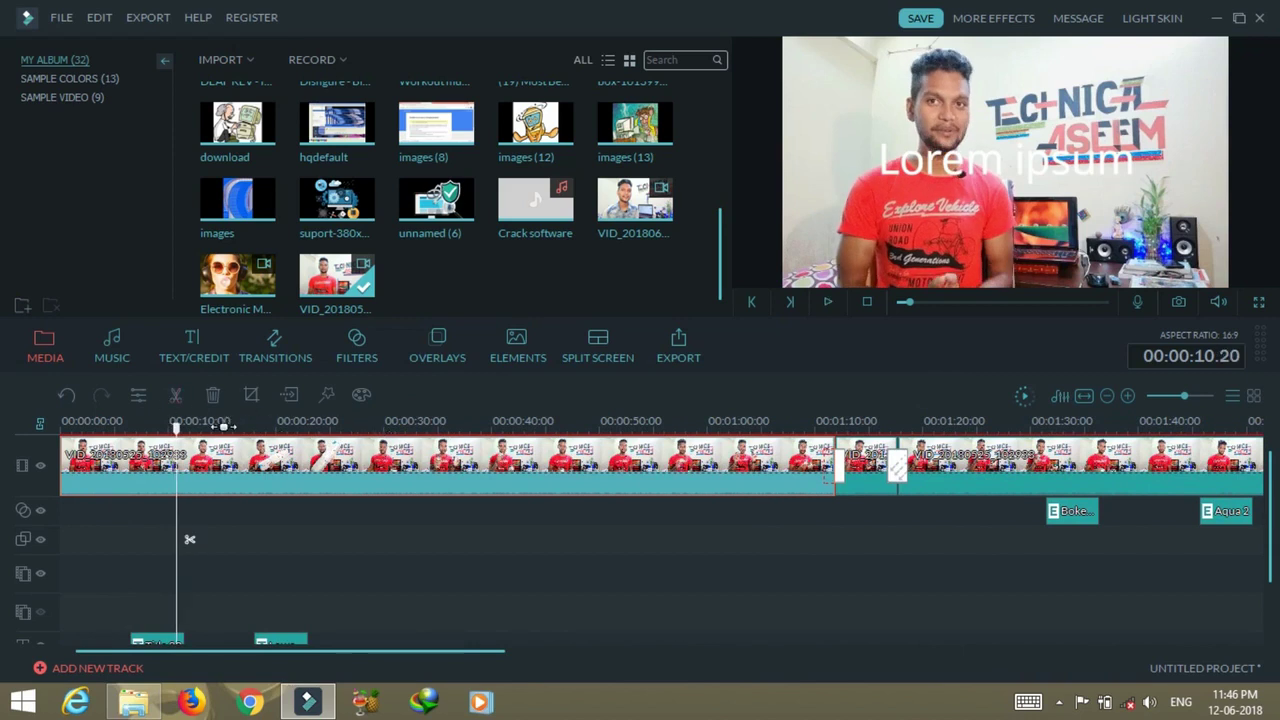
drag(1183, 400, 1188, 400)
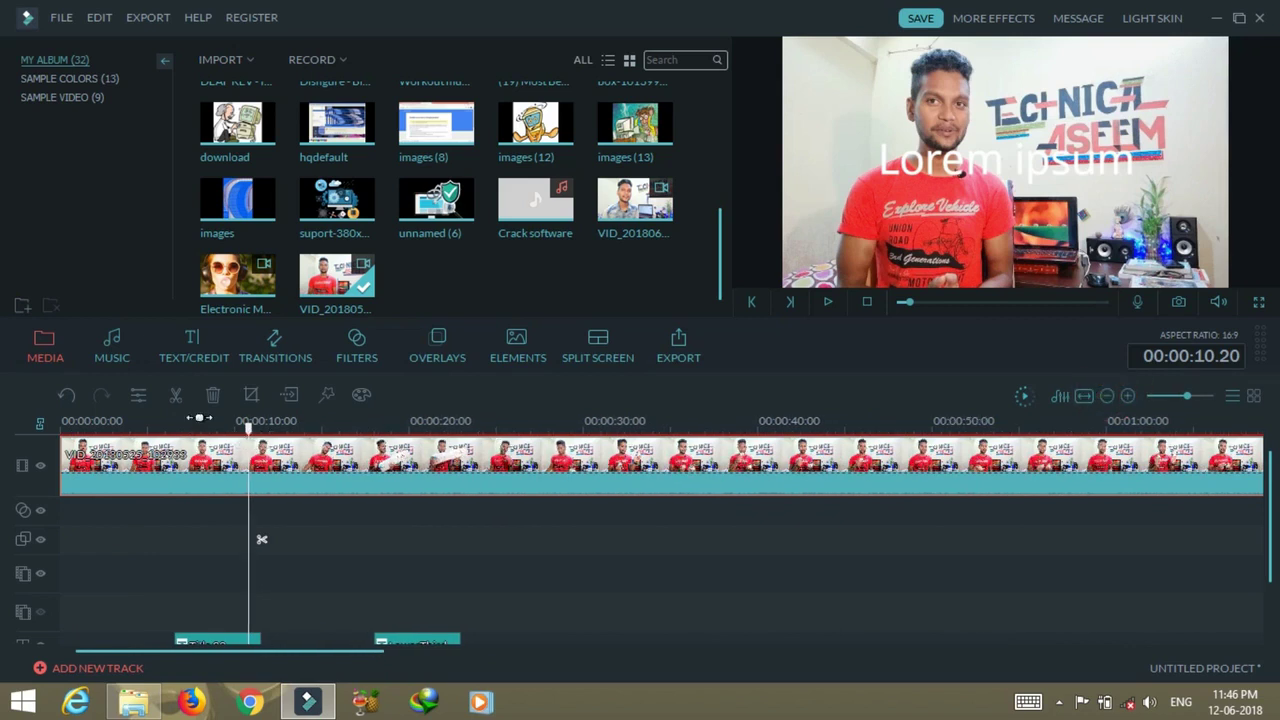
drag(249, 428, 271, 428)
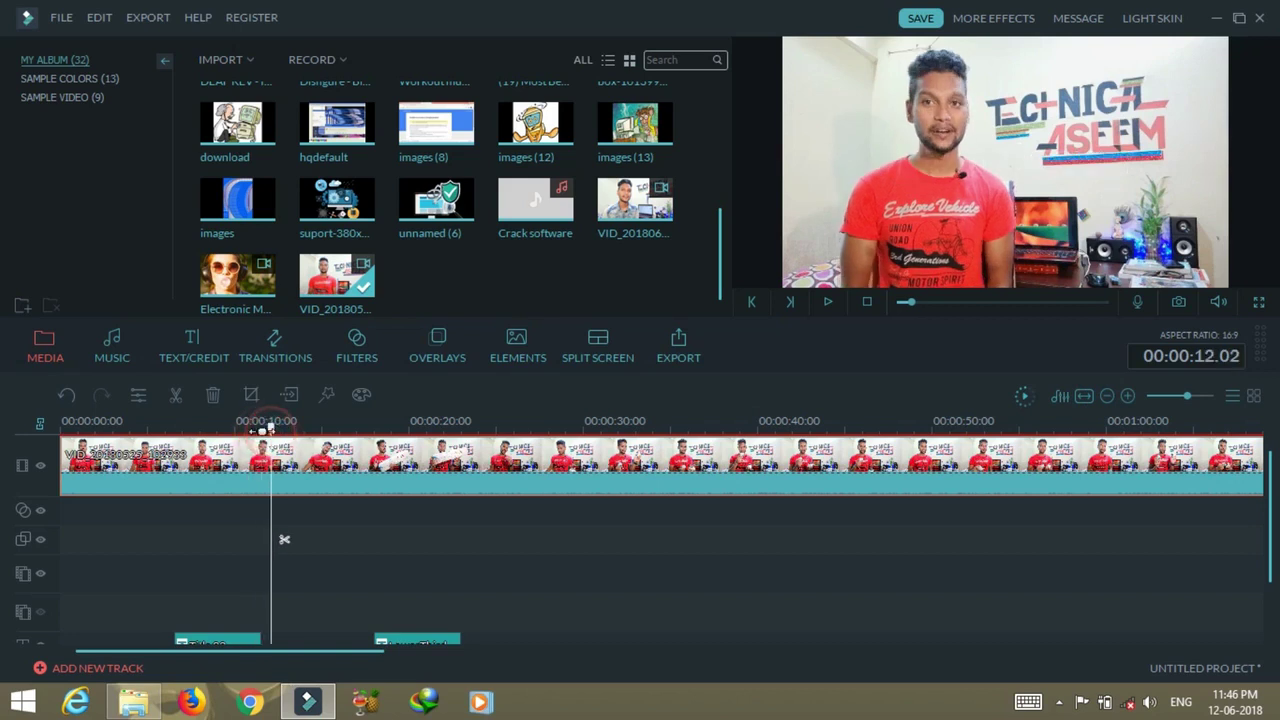
click(180, 396)
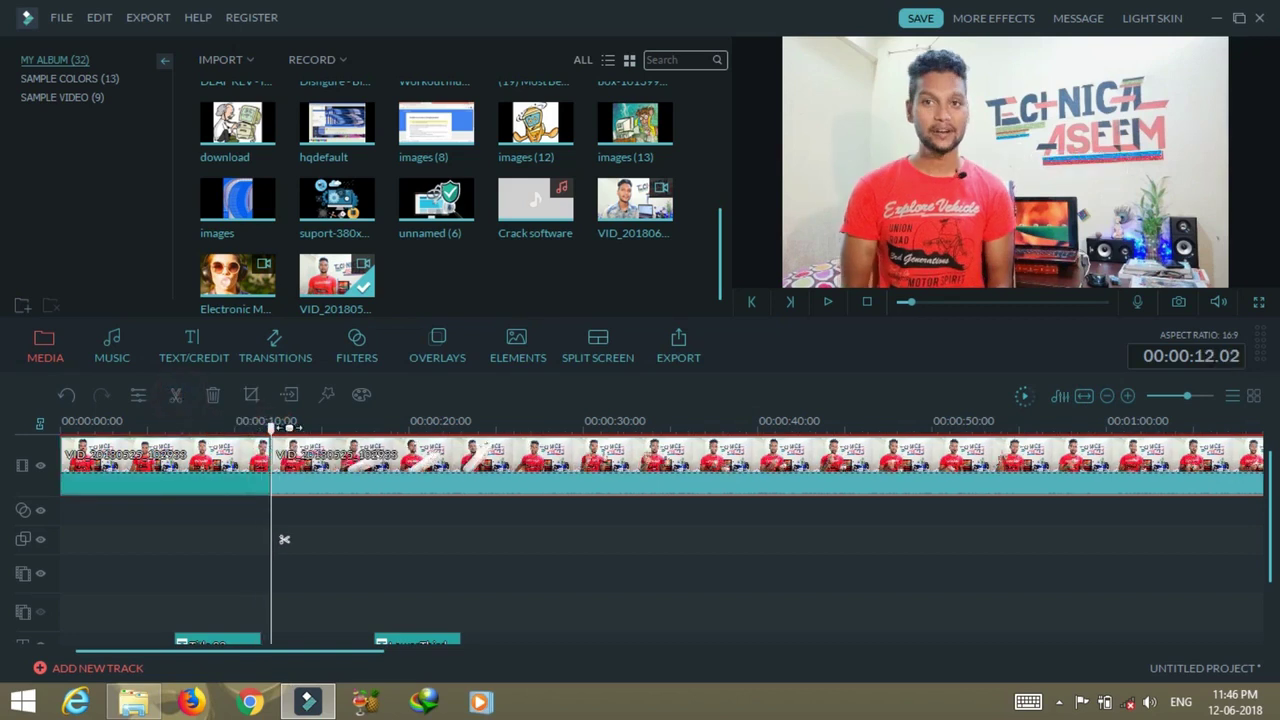
drag(271, 428, 281, 428)
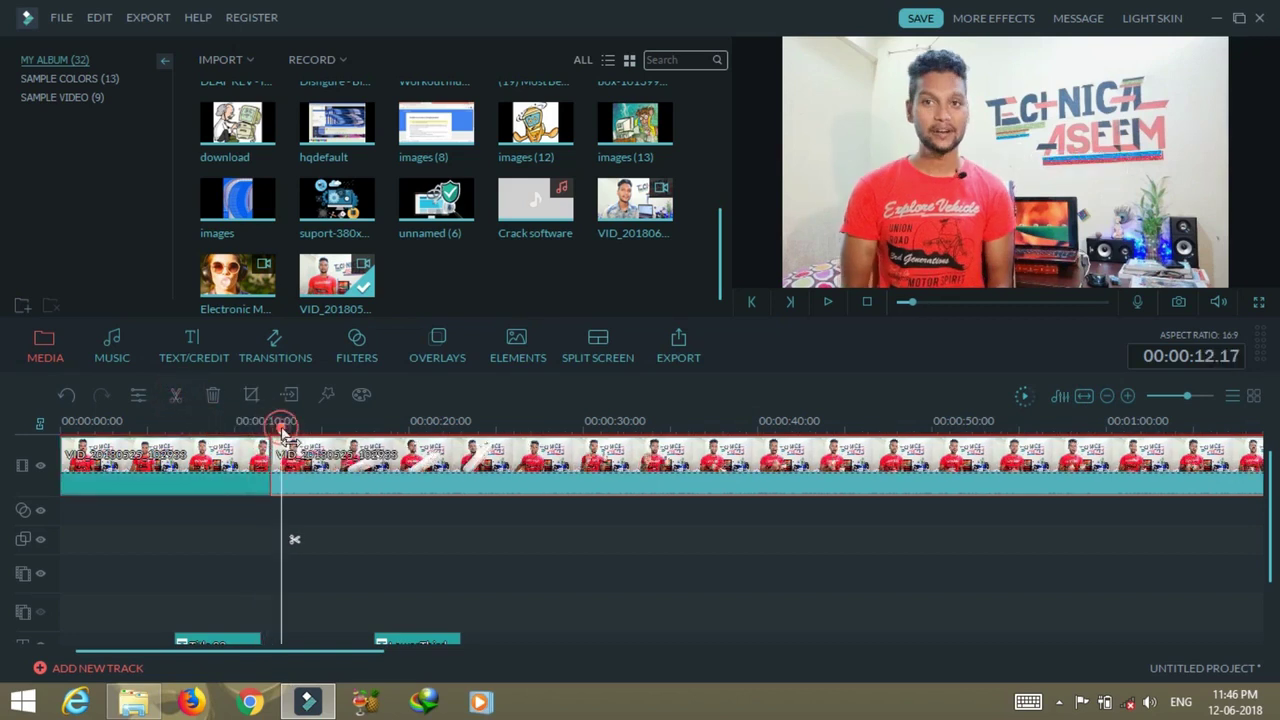
click(181, 395)
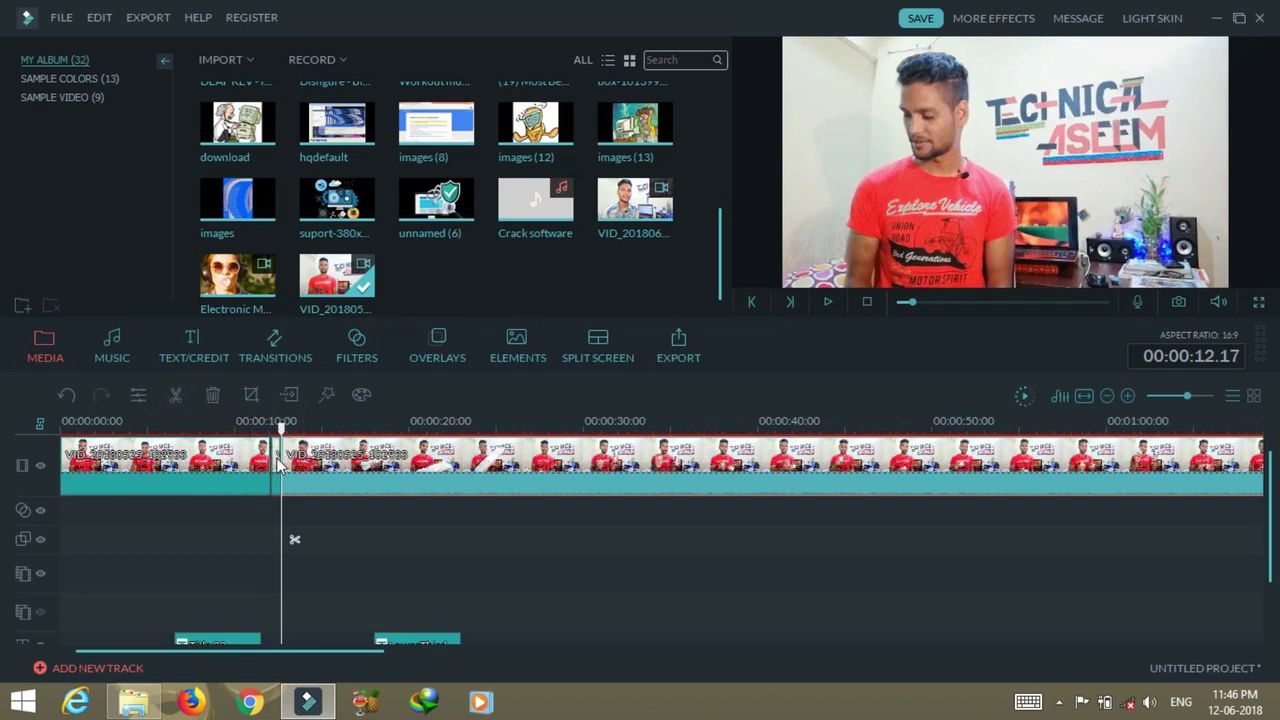
click(282, 463)
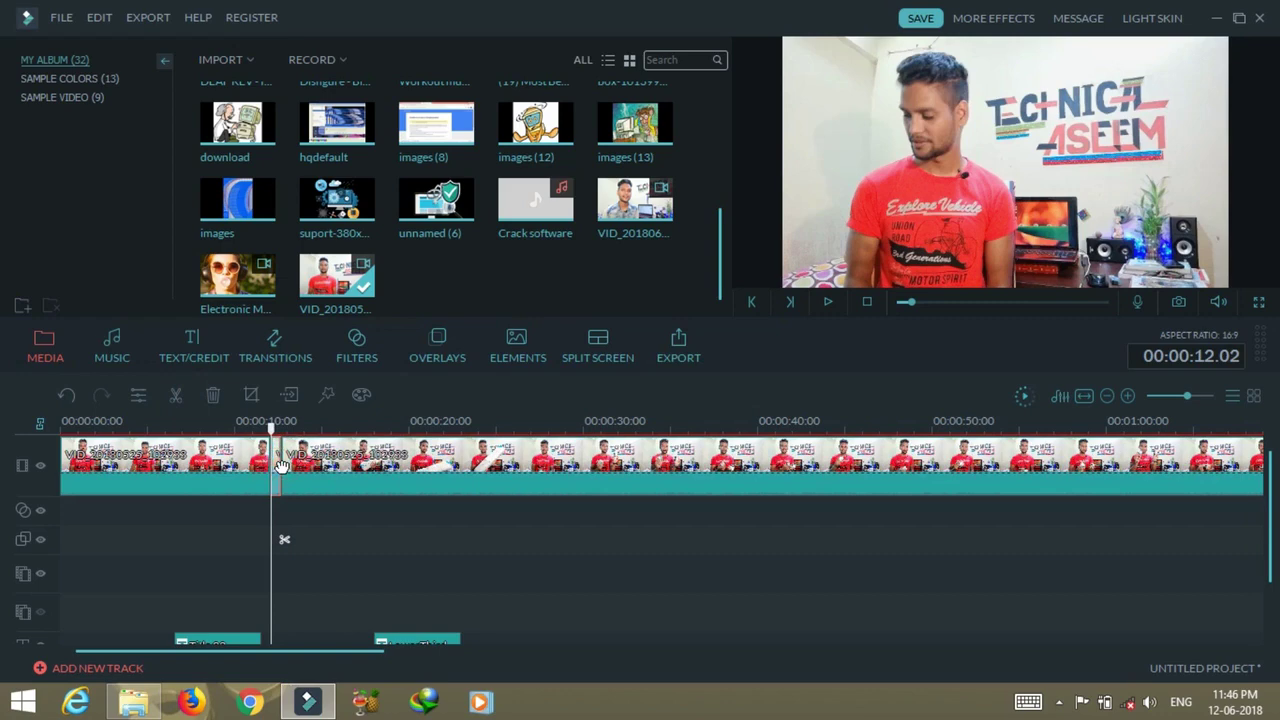
right_click(282, 463)
click(330, 456)
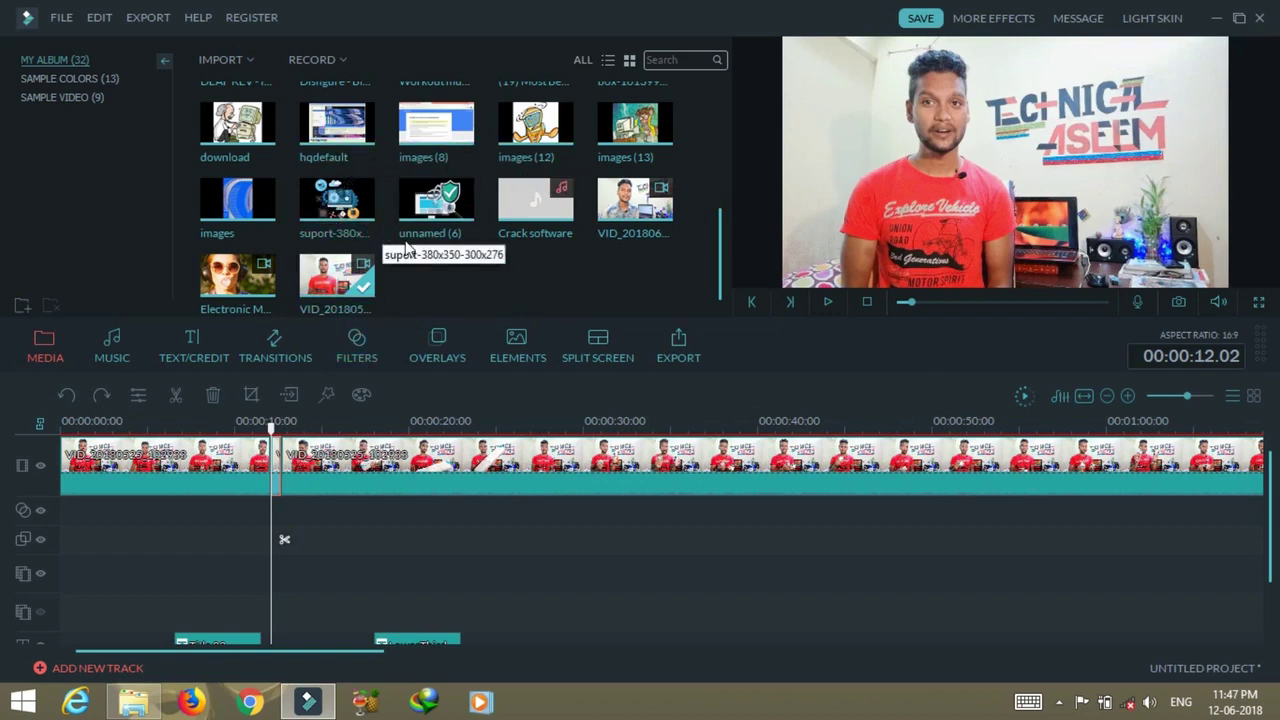
- Find the YouTube subscribe image in the album and place it on the picture-in-picture track at 00:00:14.15
scroll(440, 286, up, 3)
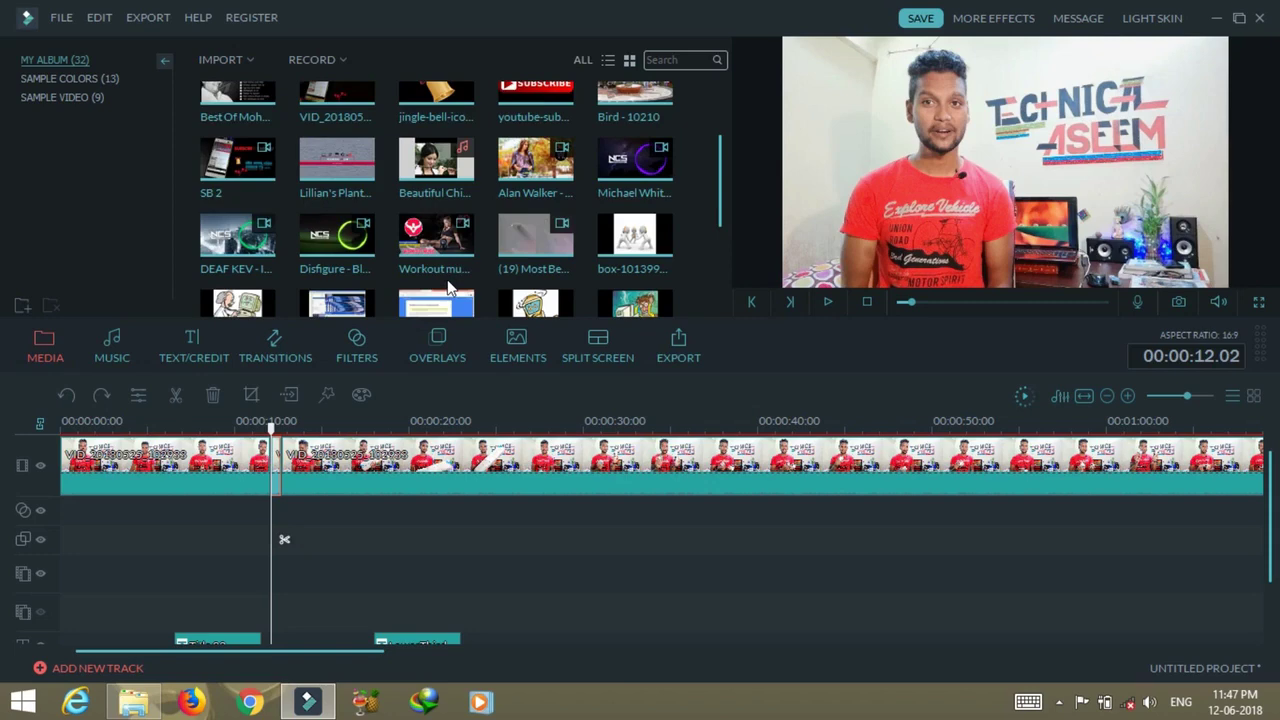
scroll(448, 286, up, 2)
scroll(450, 285, down, 5)
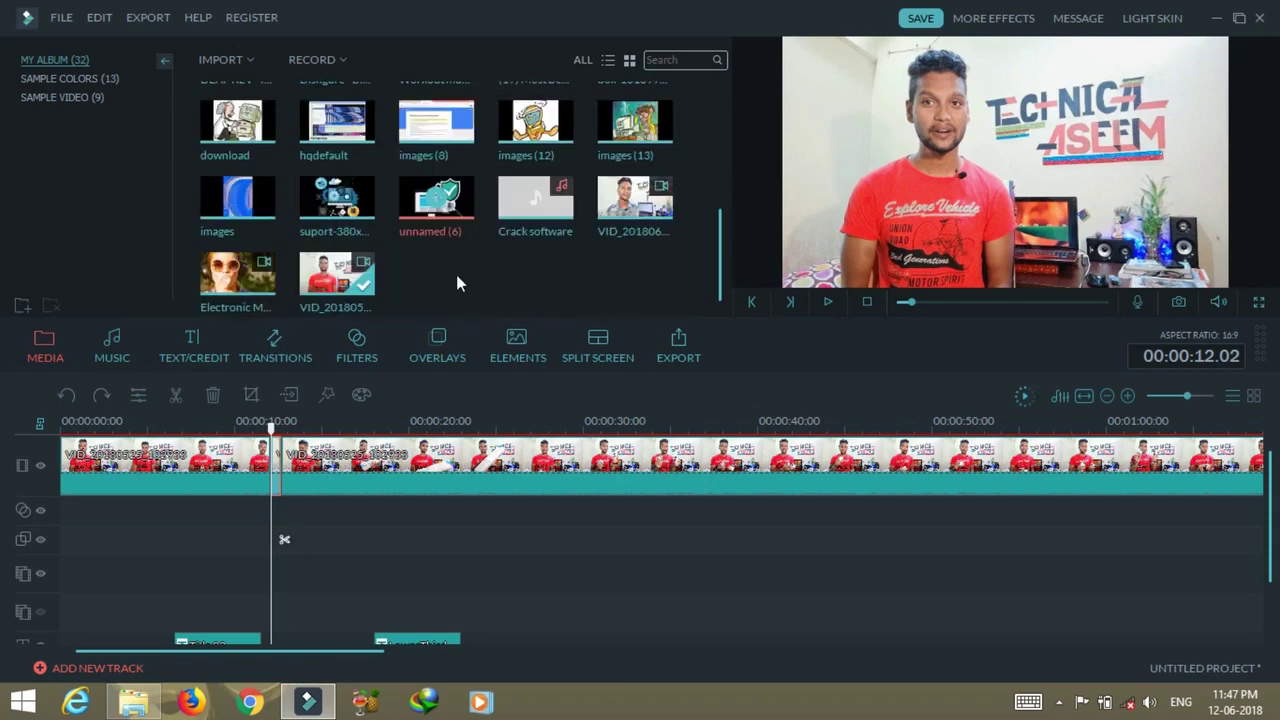
scroll(455, 283, up, 10)
click(510, 182)
click(381, 450)
drag(336, 540, 315, 584)
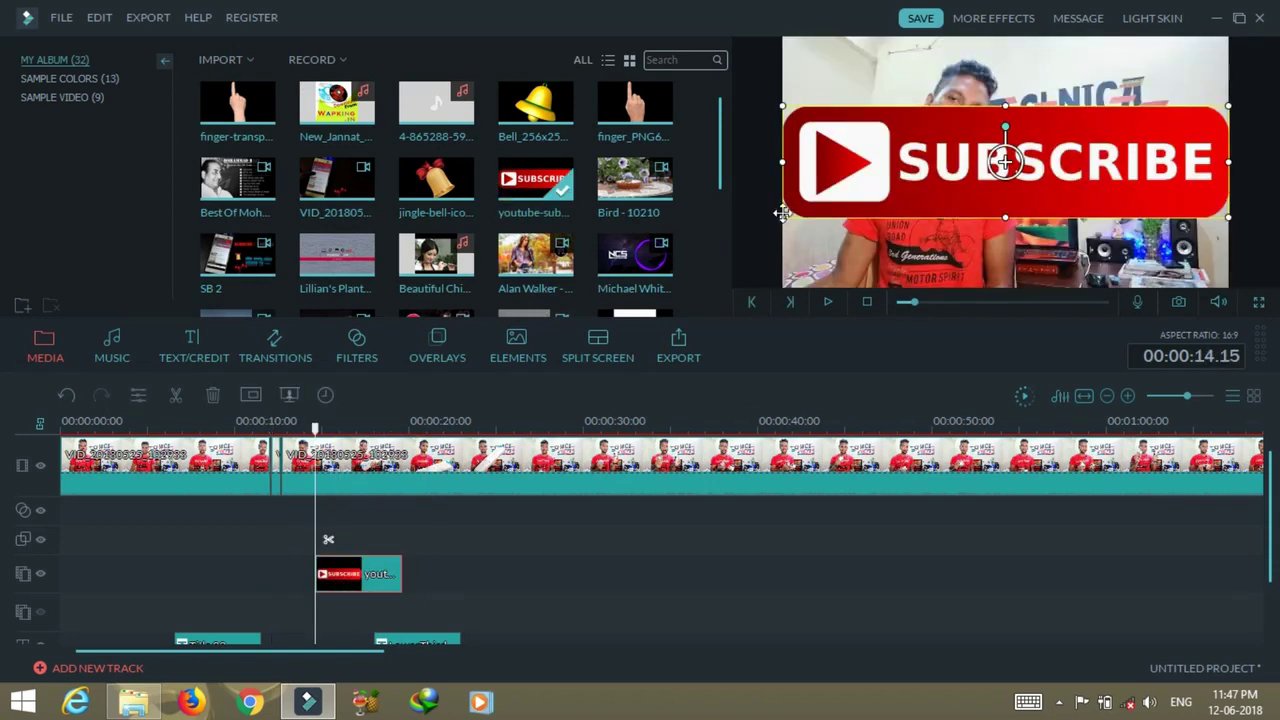
- Shrink the SUBSCRIBE image to about half the frame width beside the presenter and play it back
key(space)
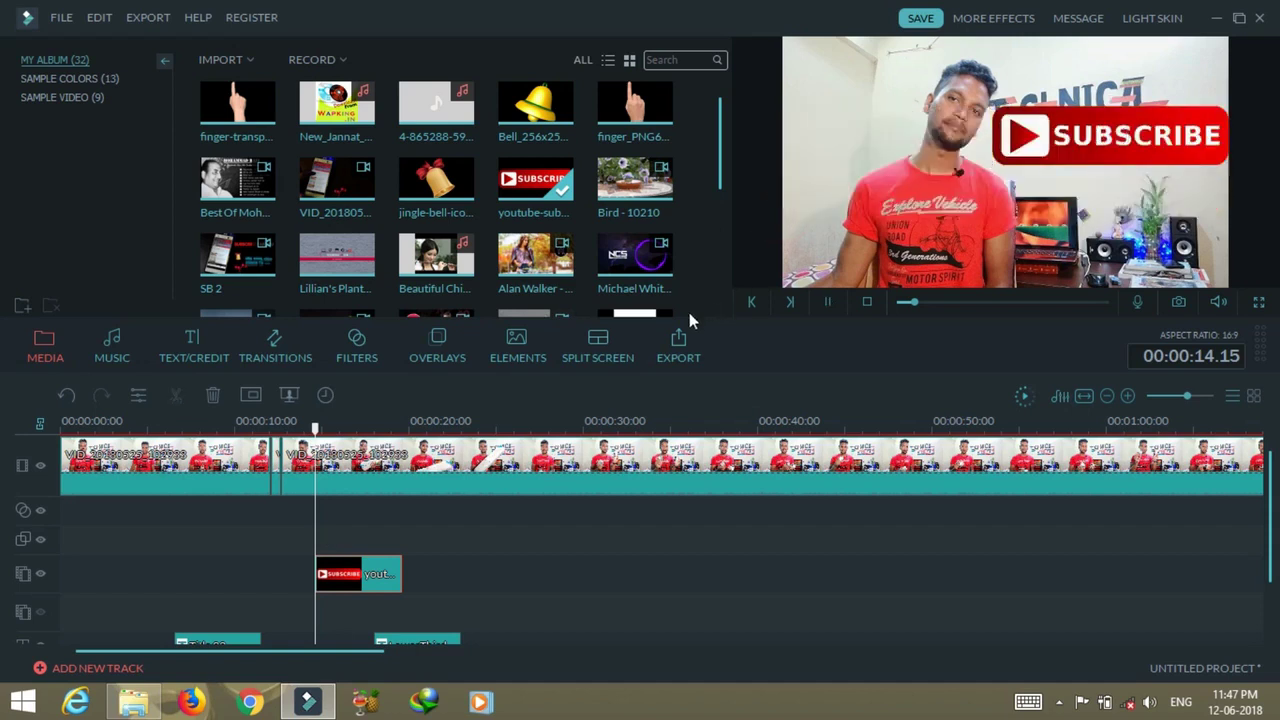
drag(325, 428, 297, 428)
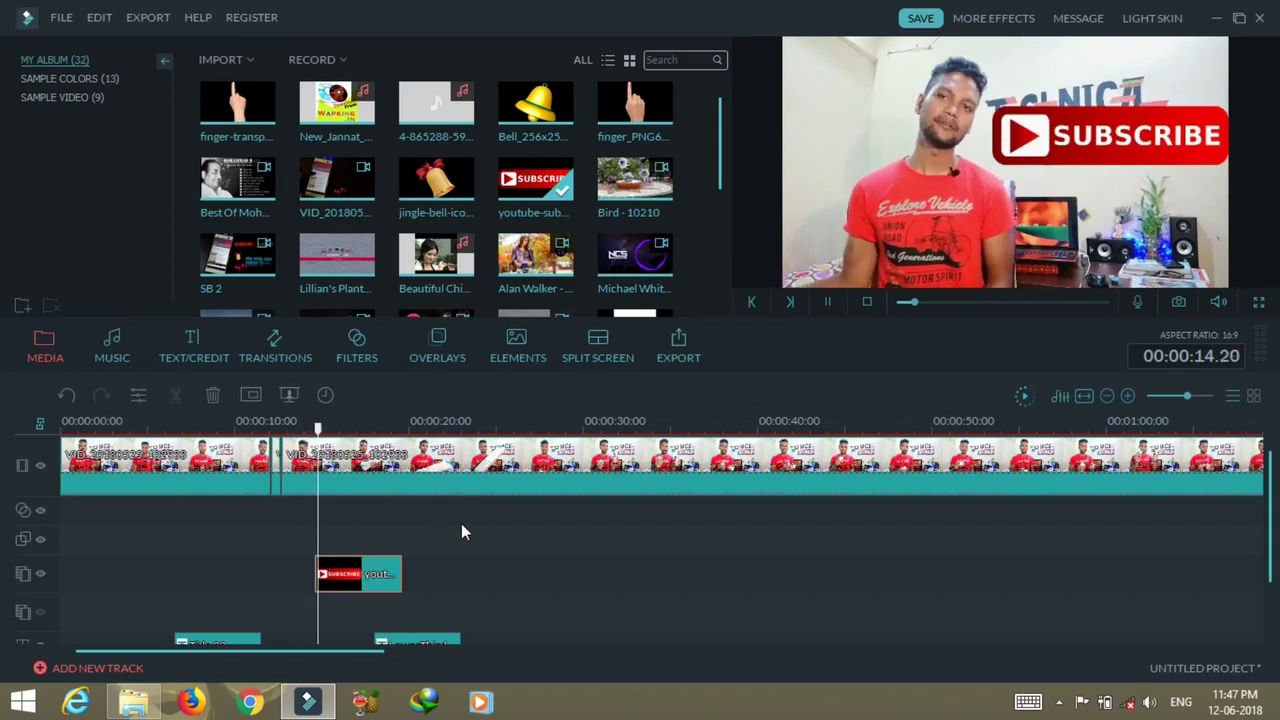
click(393, 586)
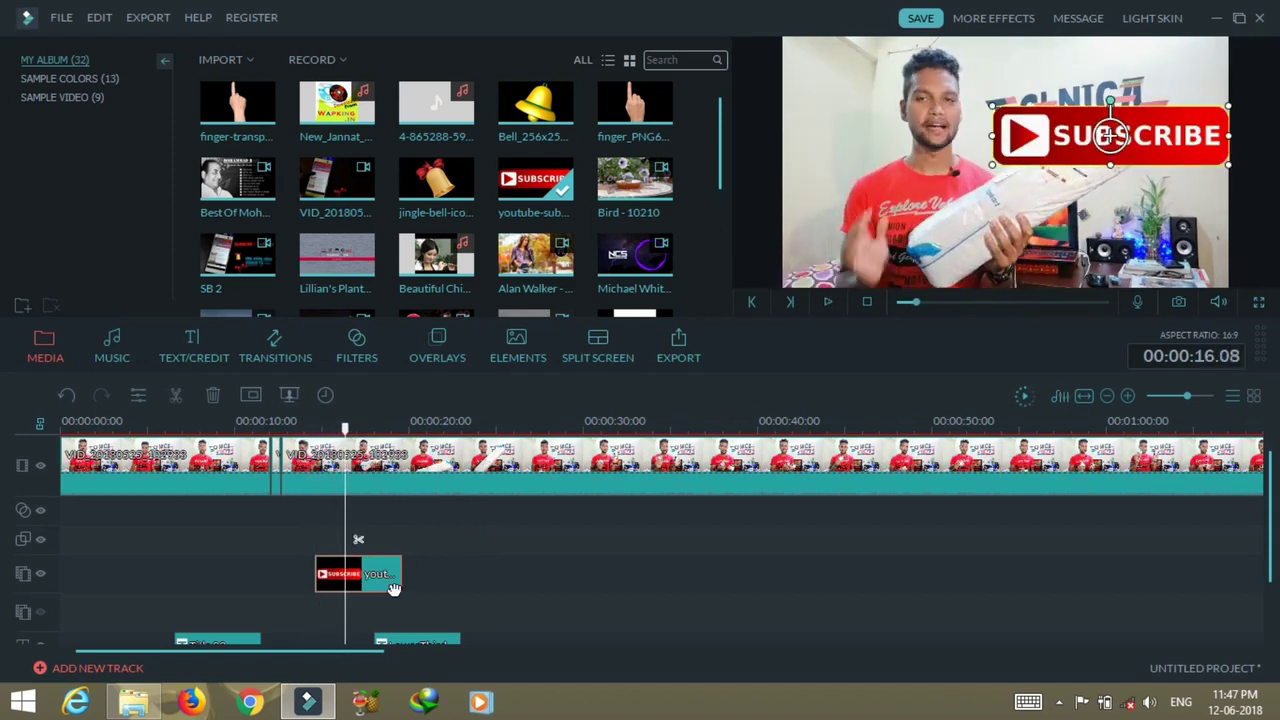
- Apply the Spin 2 motion to the SUBSCRIBE image and shrink it over the wall lettering beside the presenter
double_click(394, 589)
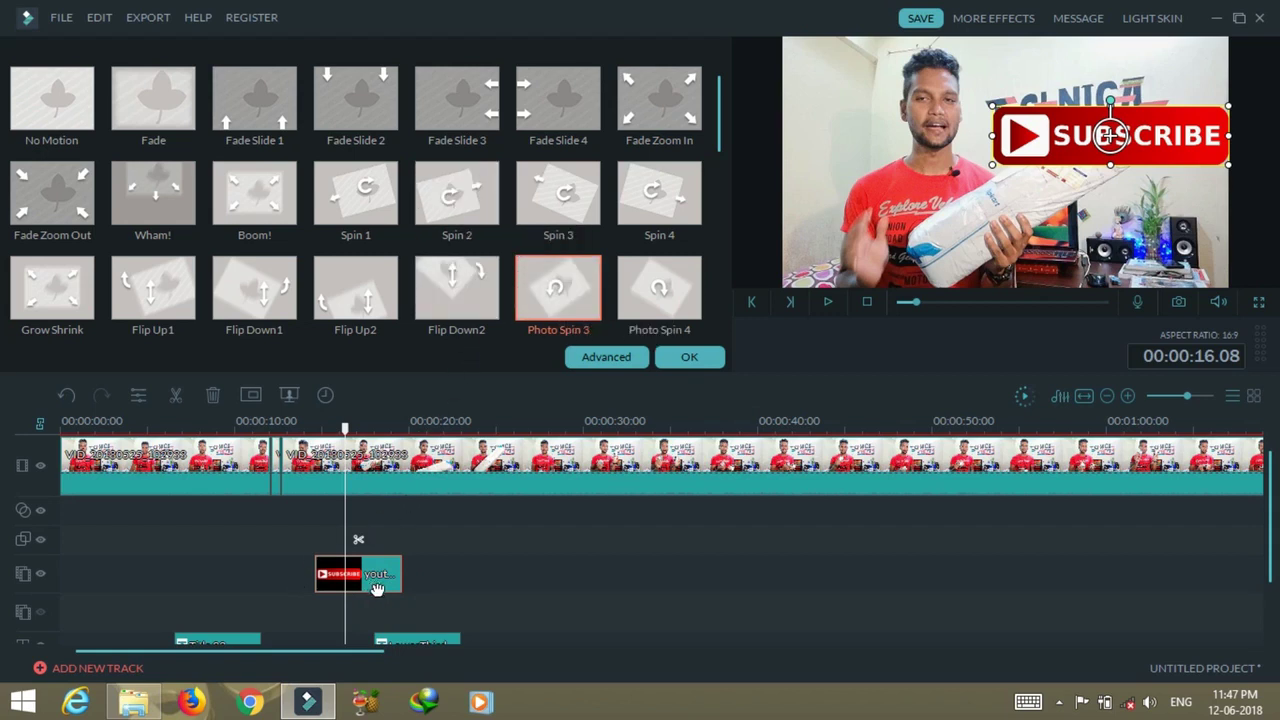
double_click(478, 202)
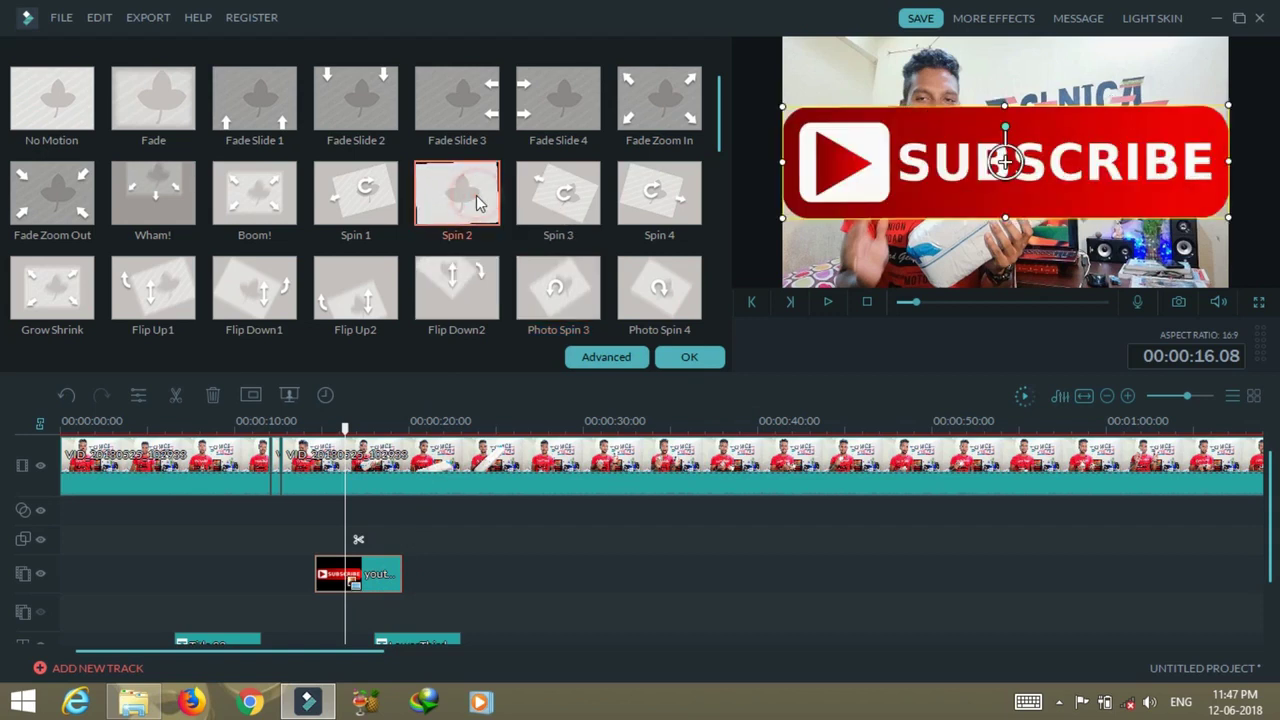
double_click(358, 198)
click(457, 195)
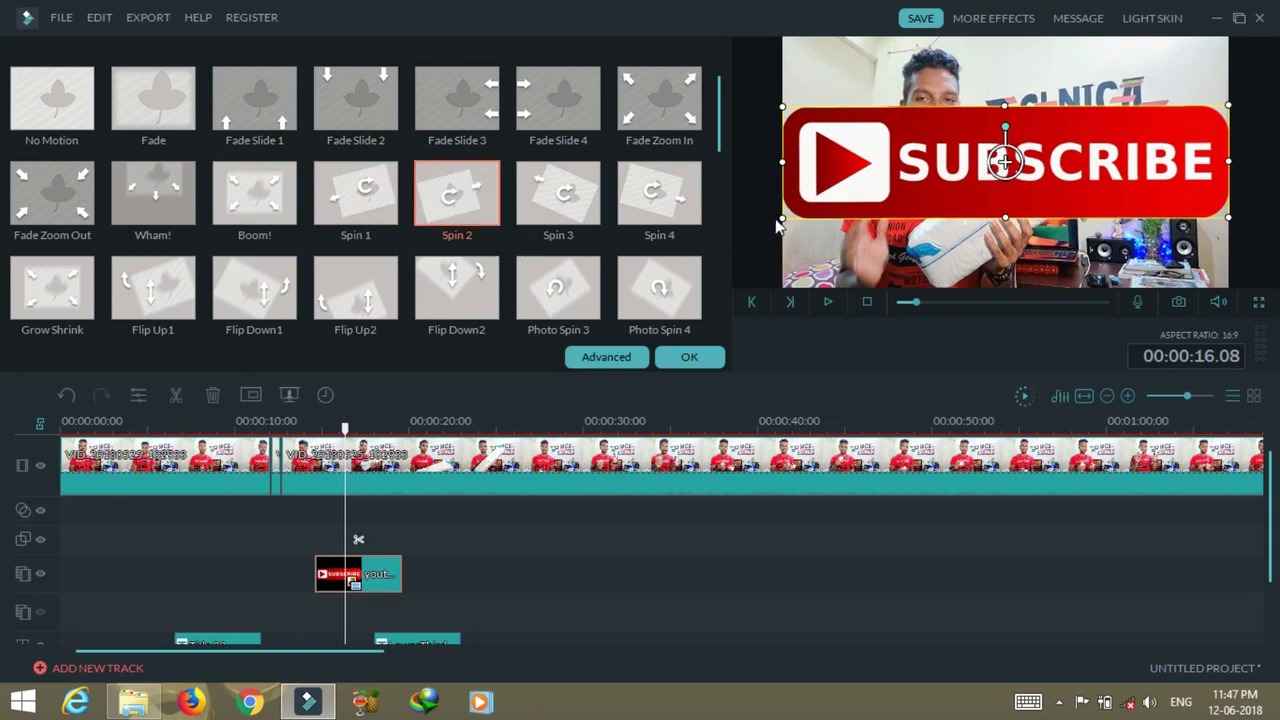
drag(783, 217, 1005, 148)
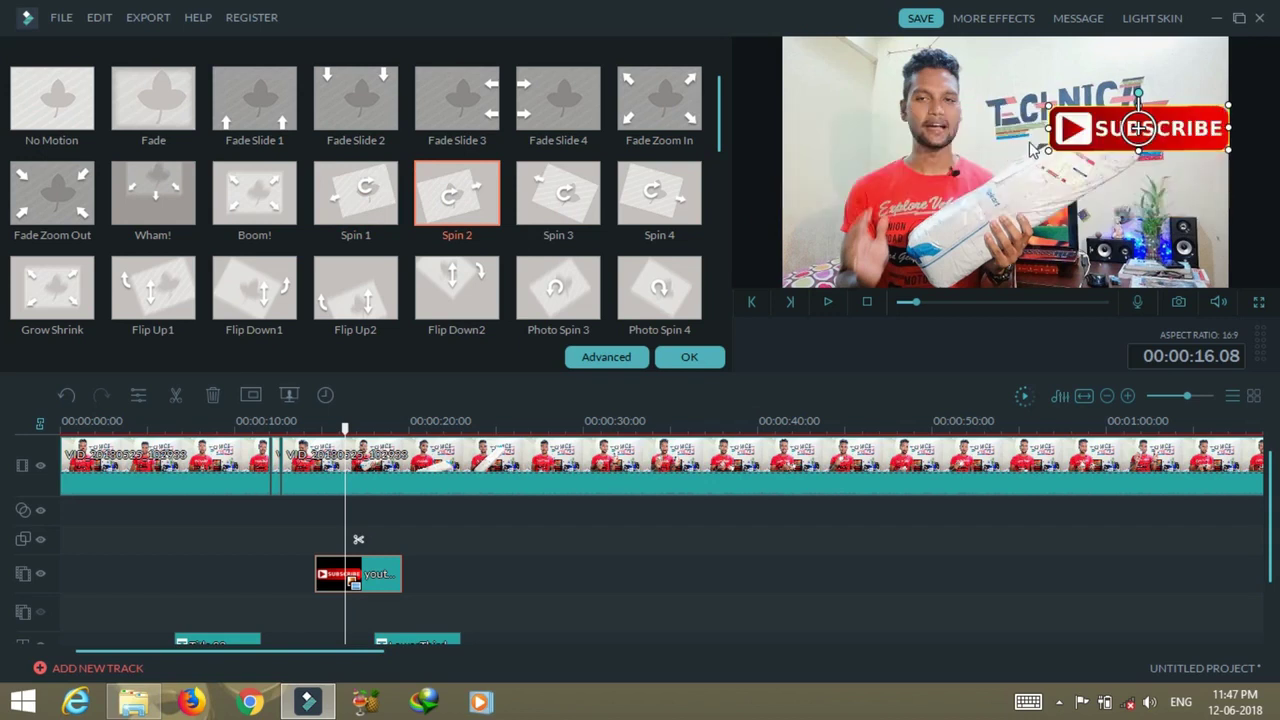
drag(1026, 162, 1028, 158)
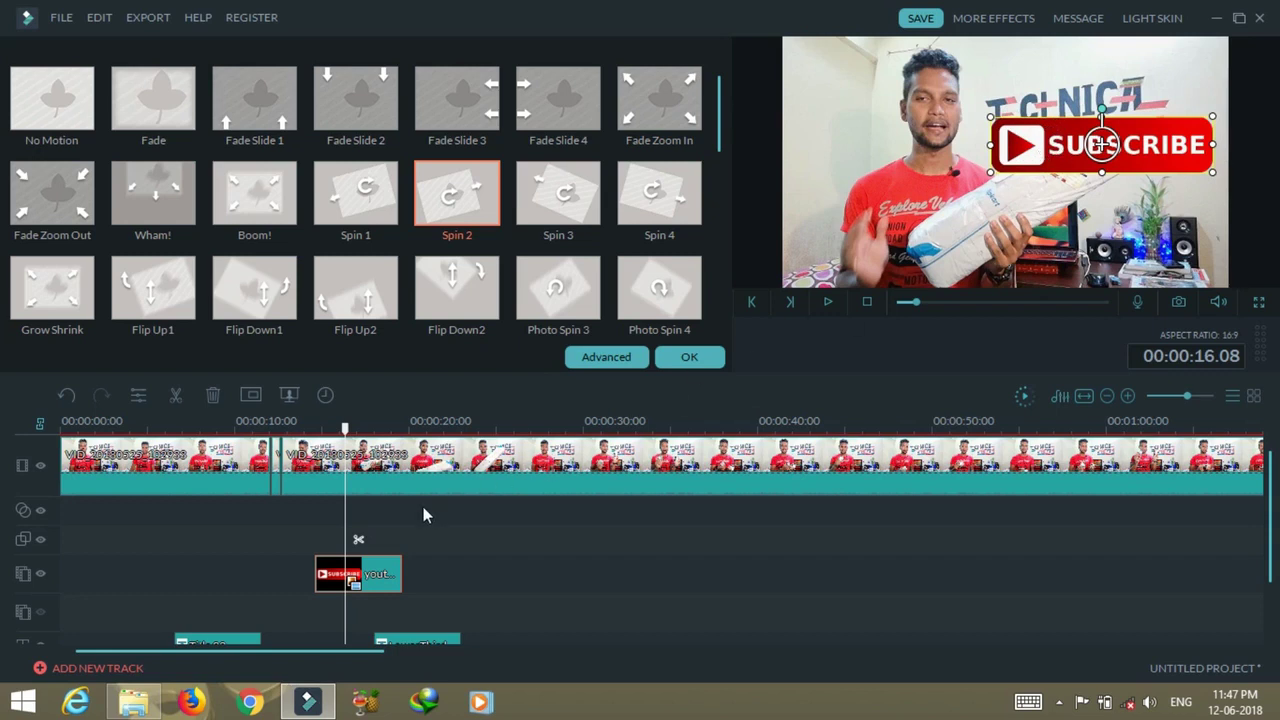
- Confirm the motion and play back the SUBSCRIBE animation from just before the image starts
click(294, 428)
key(space)
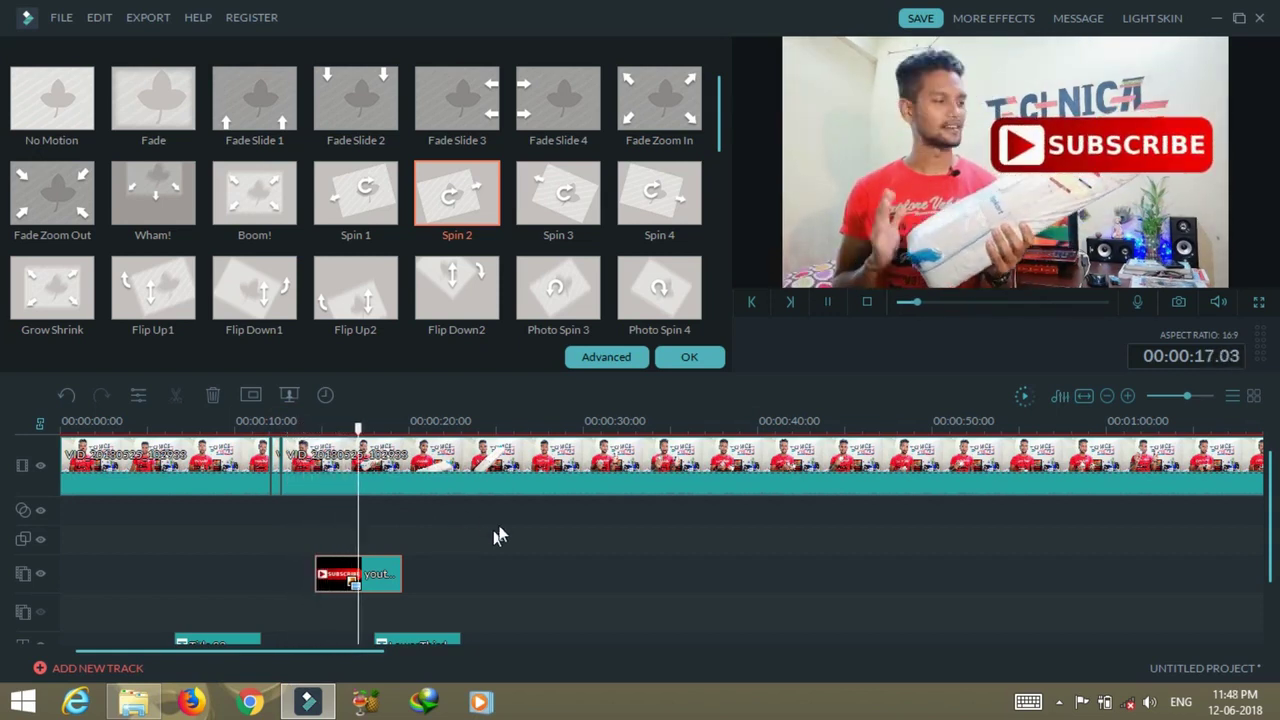
click(686, 356)
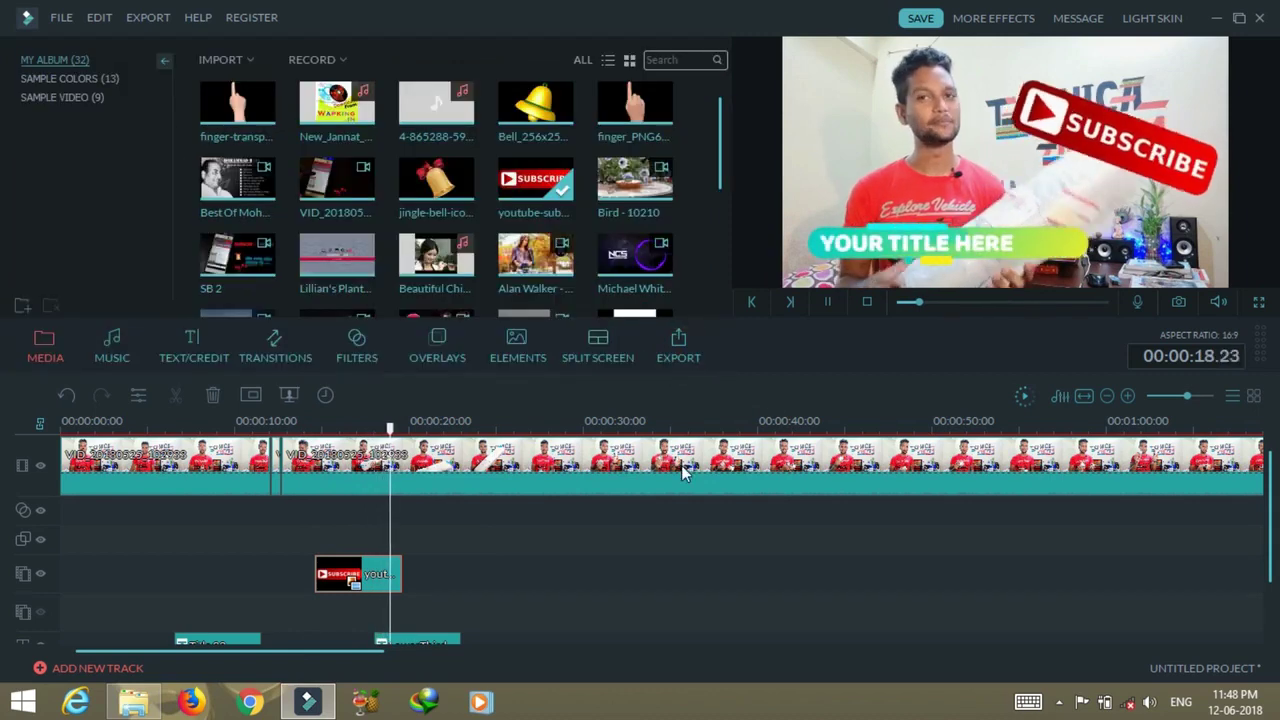
key(space)
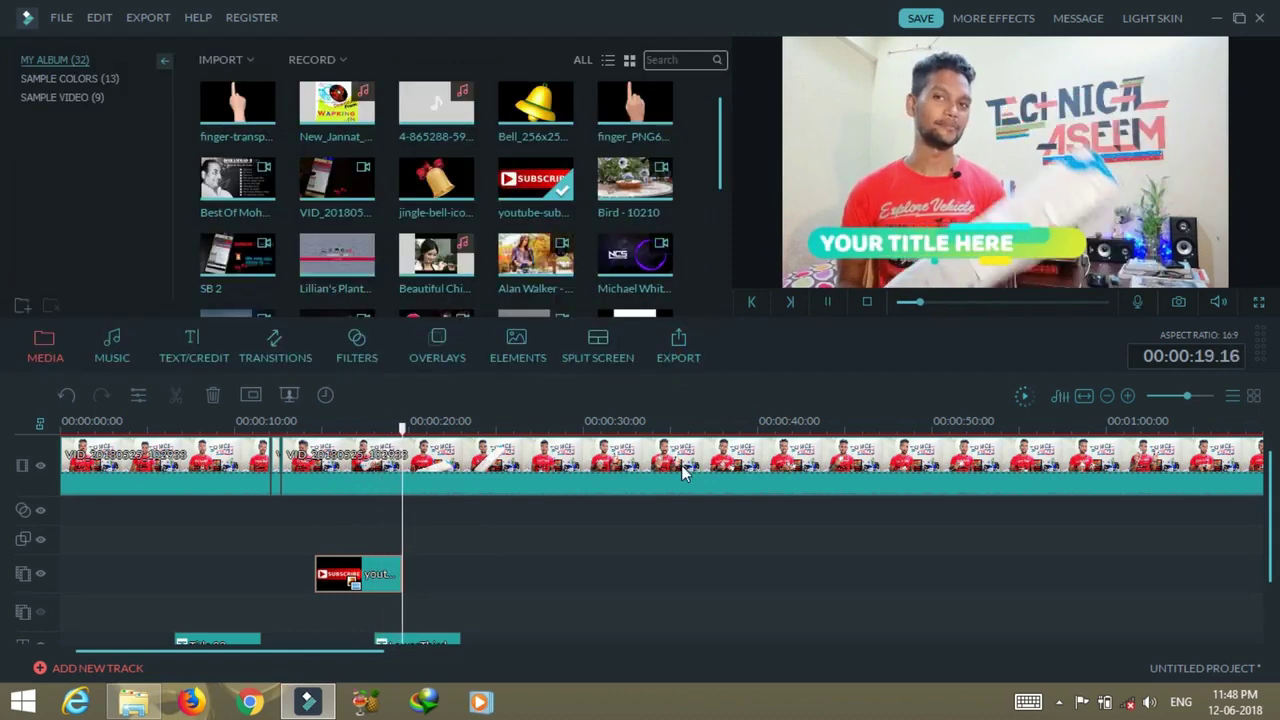
key(space)
key(space)
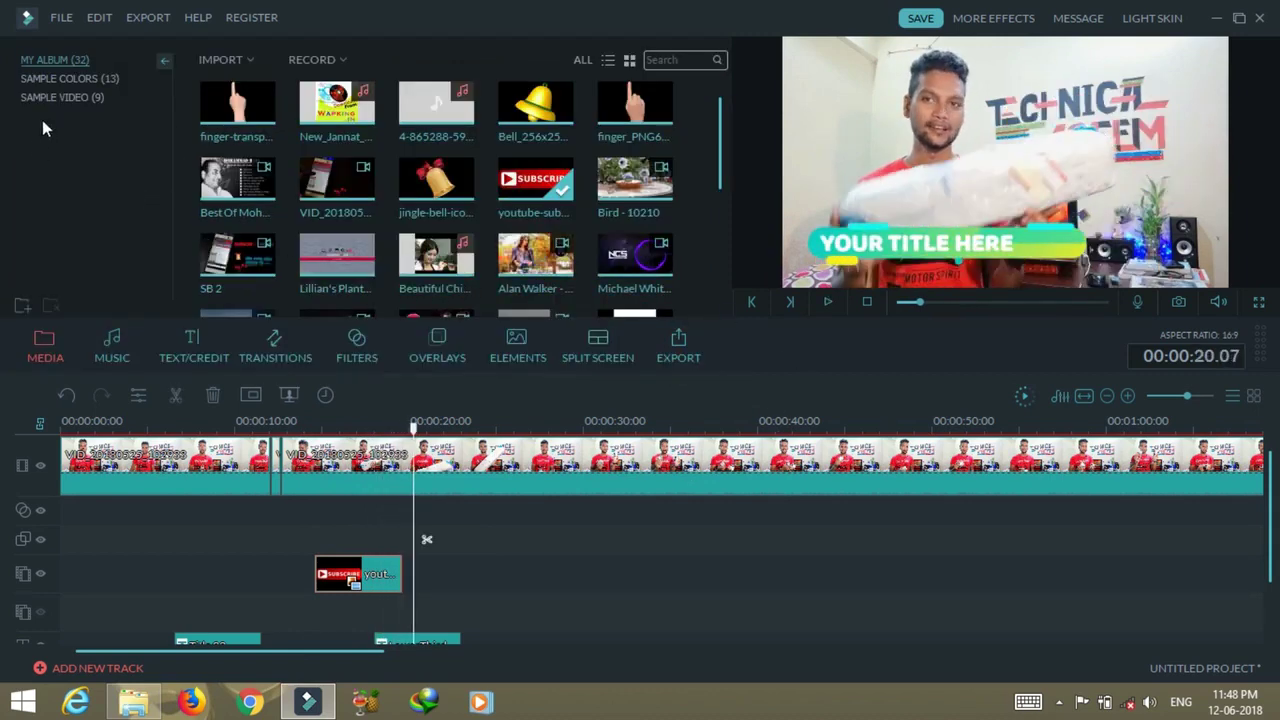
- Browse the sample colors and the sample countdown videos in the media library
click(82, 78)
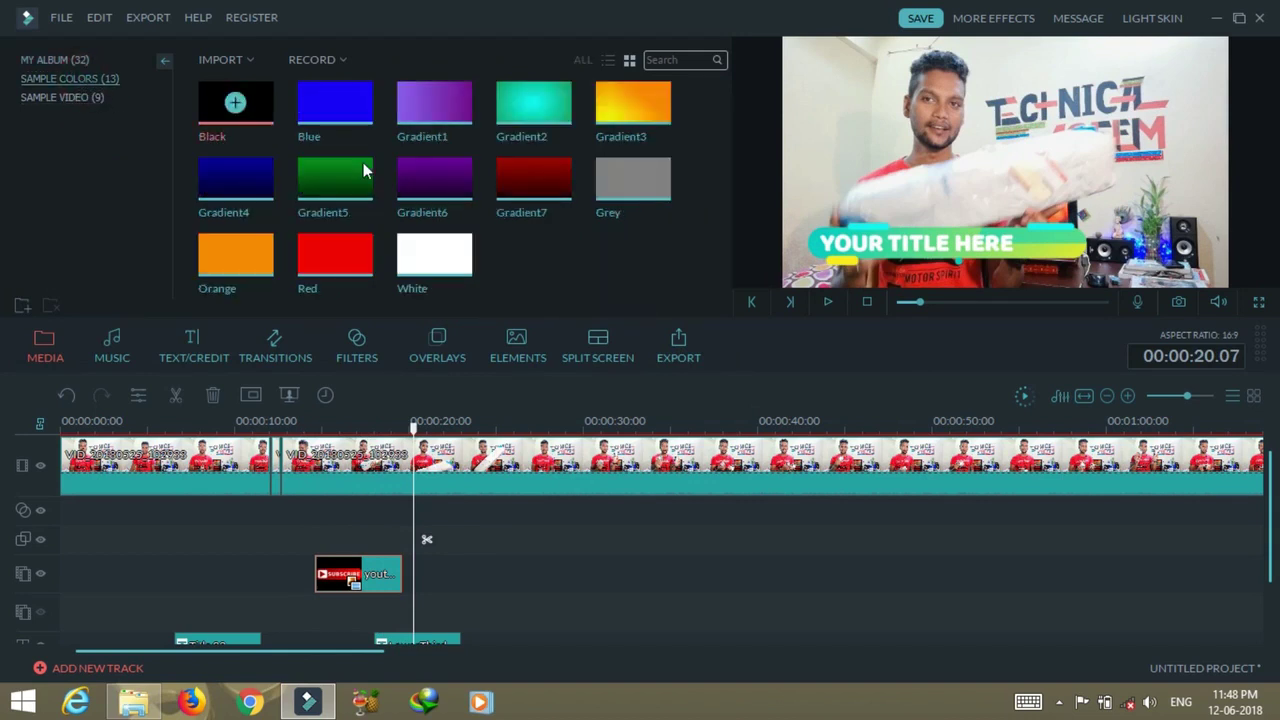
click(60, 60)
click(66, 102)
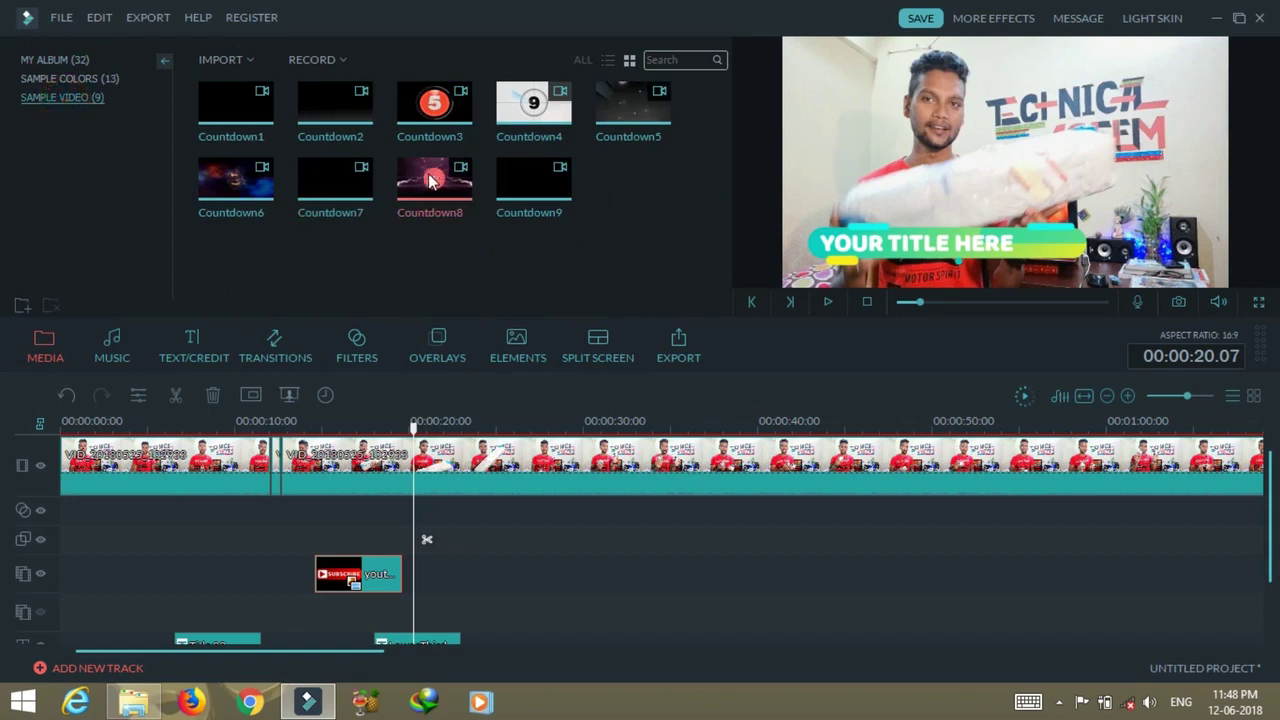
- Preview the Countdown3 sample video and browse the transition categories, including Basic, 3D, Ripple & Dissolve, Speed Blur, Warp, Lifestyle and Slideshow
double_click(410, 120)
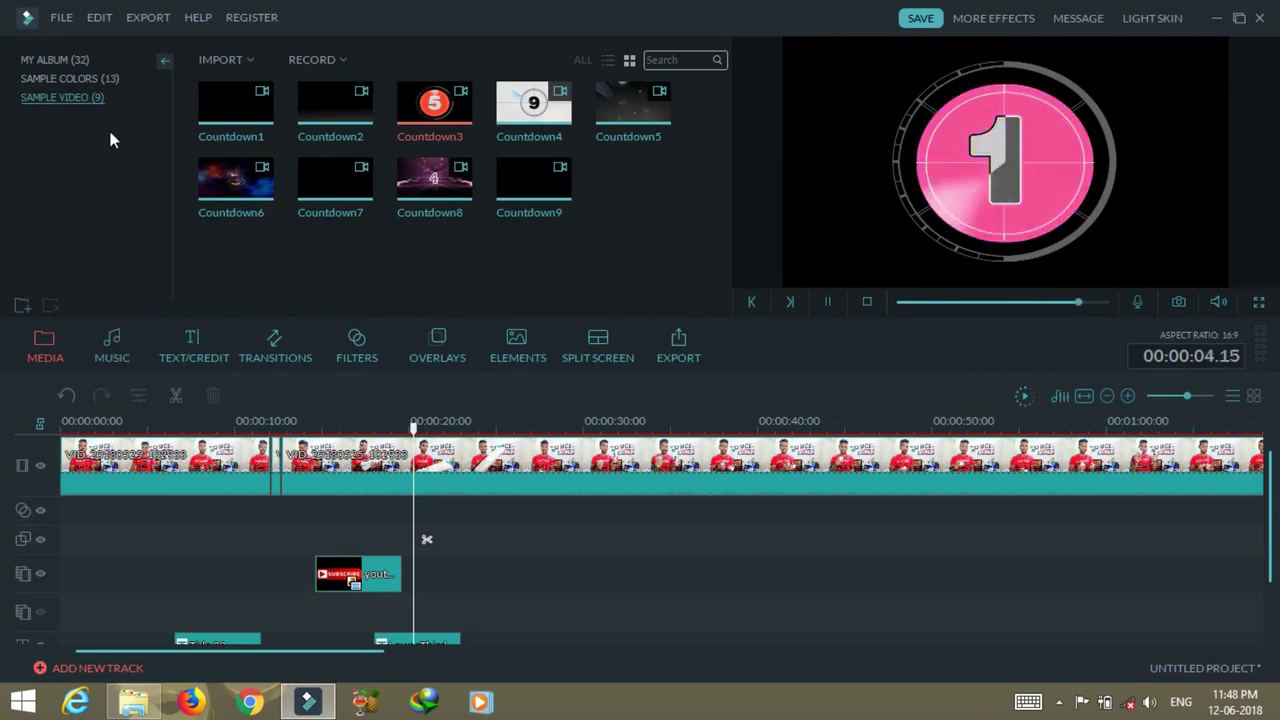
click(246, 352)
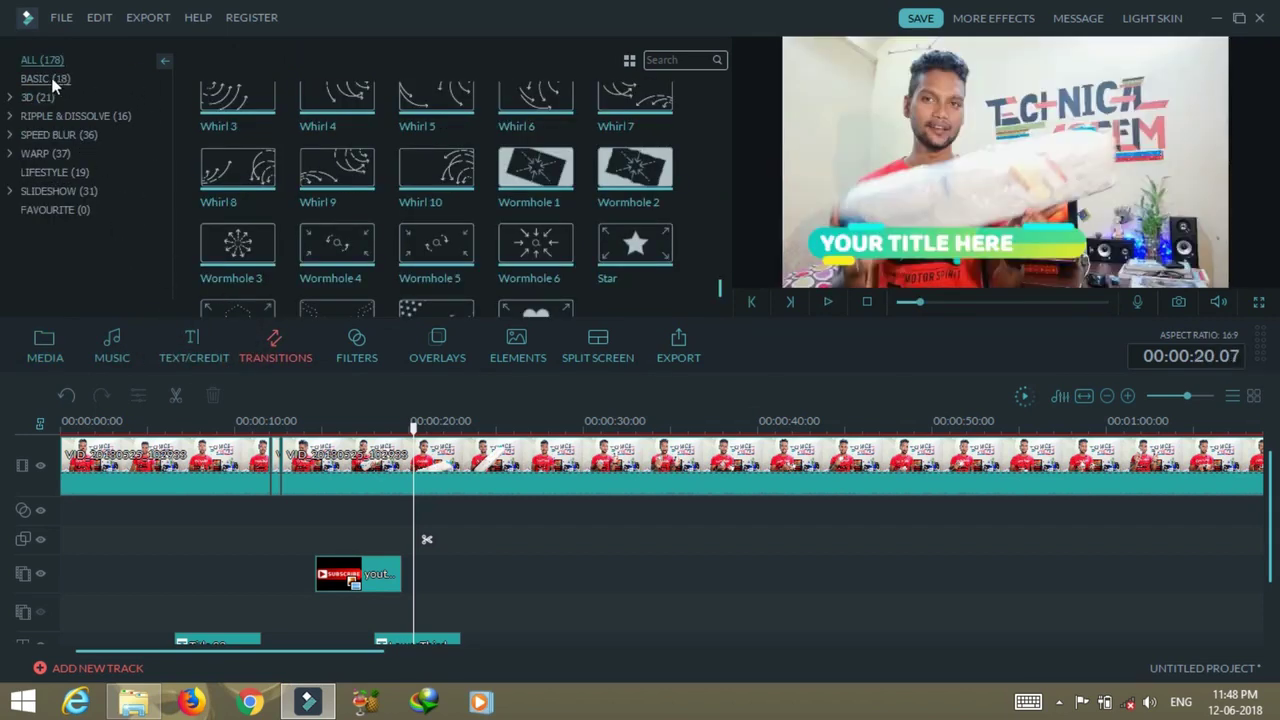
click(45, 78)
click(36, 97)
click(48, 117)
click(40, 135)
click(45, 154)
click(43, 172)
click(42, 192)
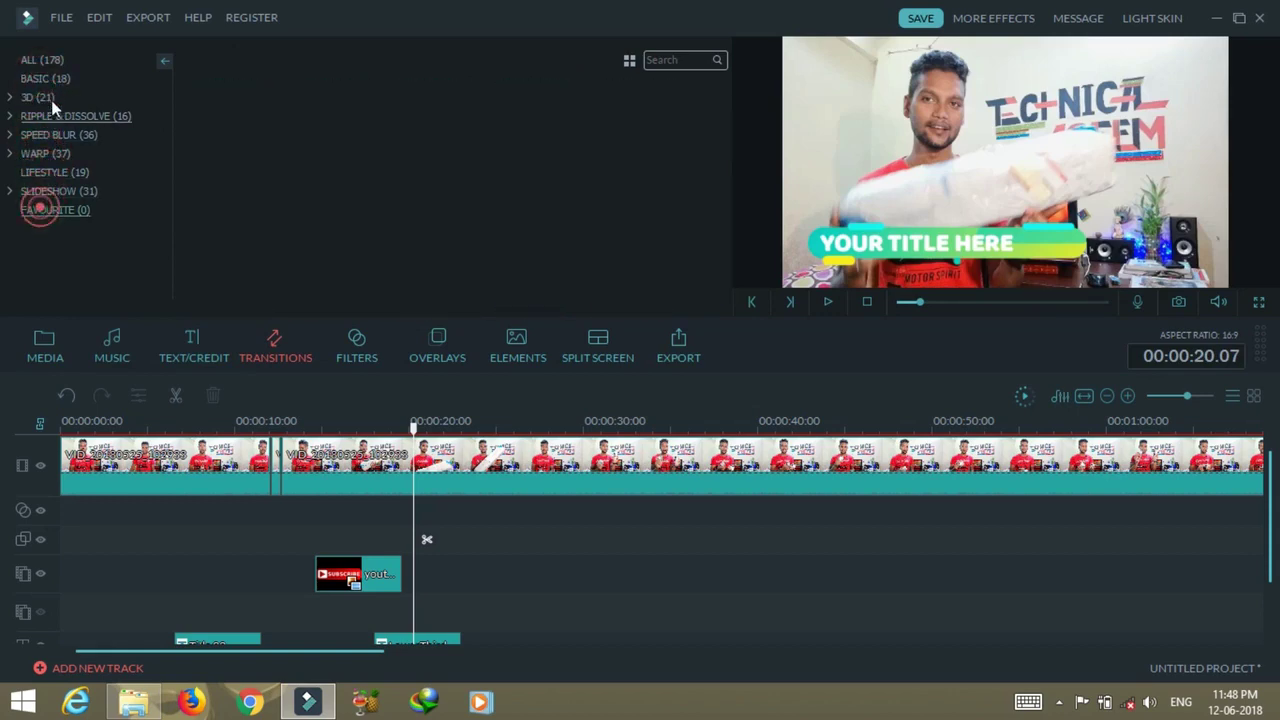
click(58, 56)
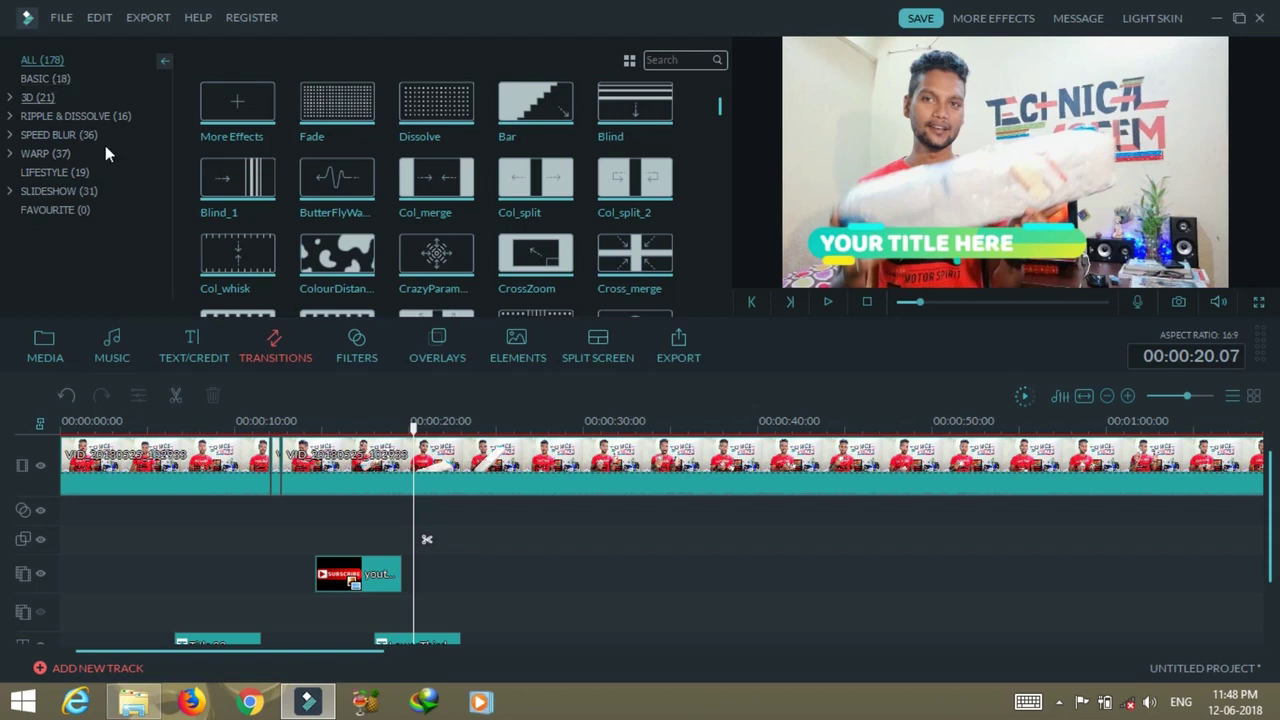
- Look through the available filters, overlays, elements and split screen layouts
click(368, 358)
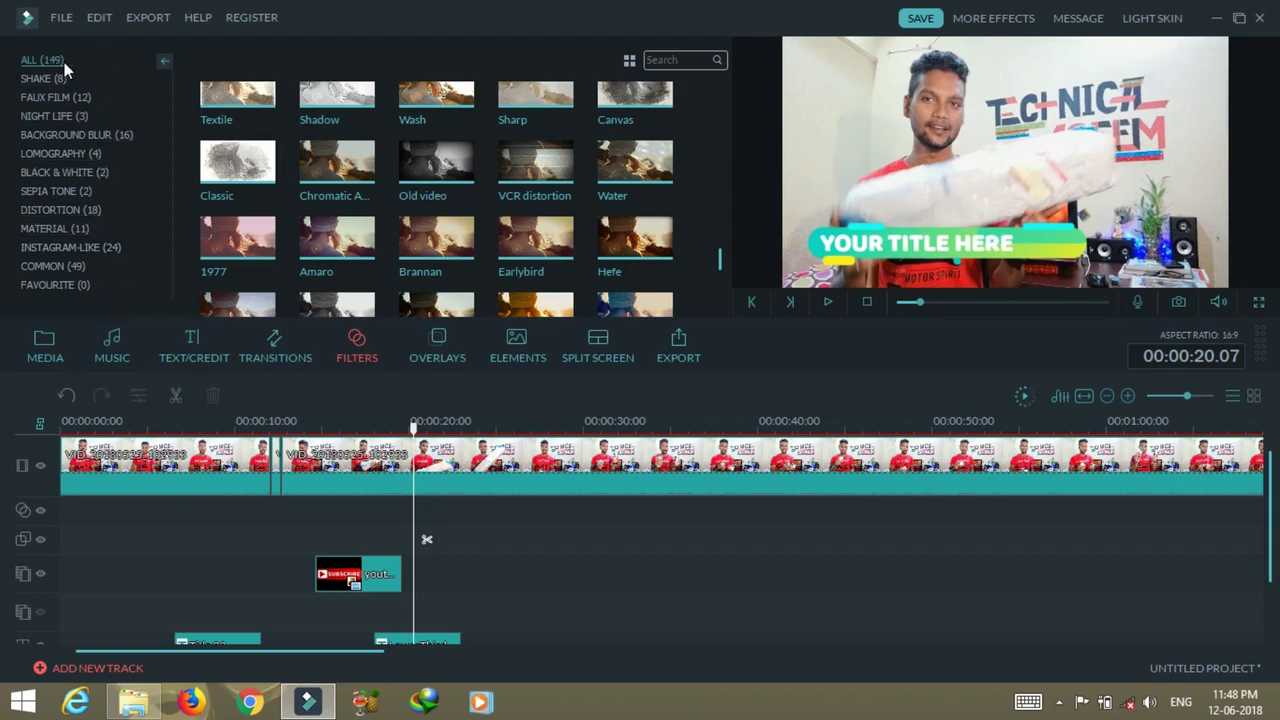
click(429, 345)
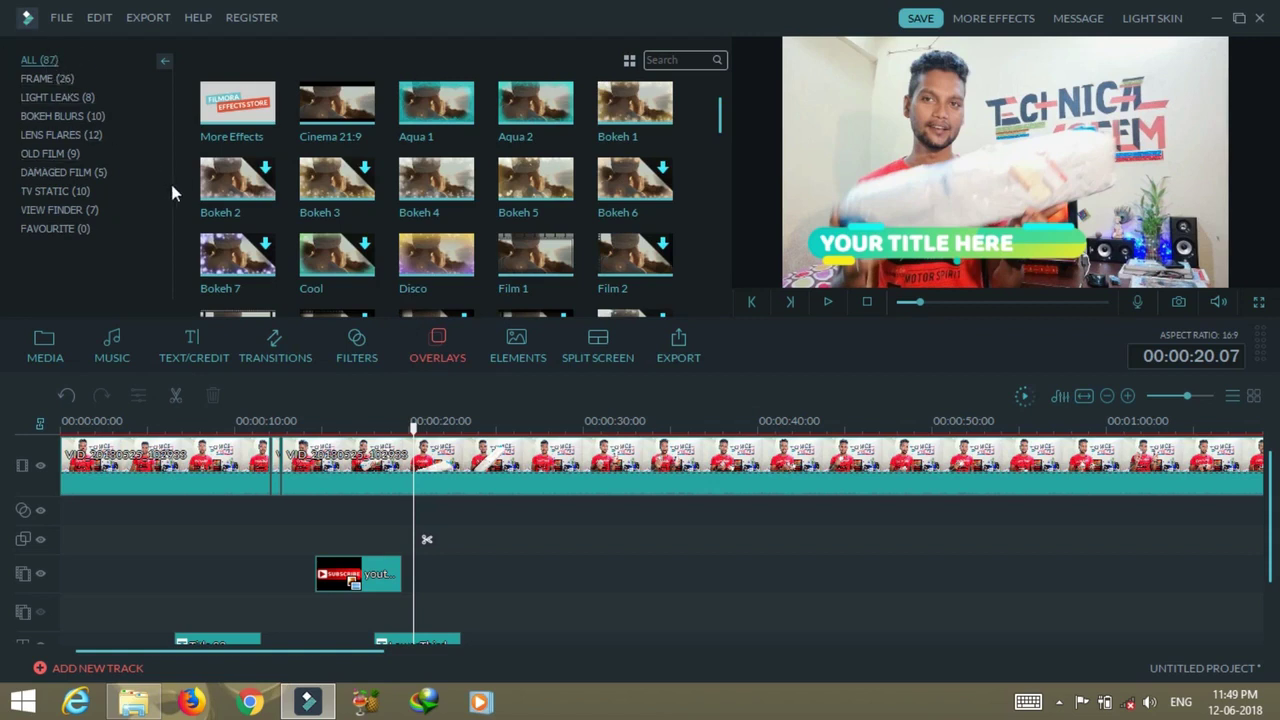
click(518, 350)
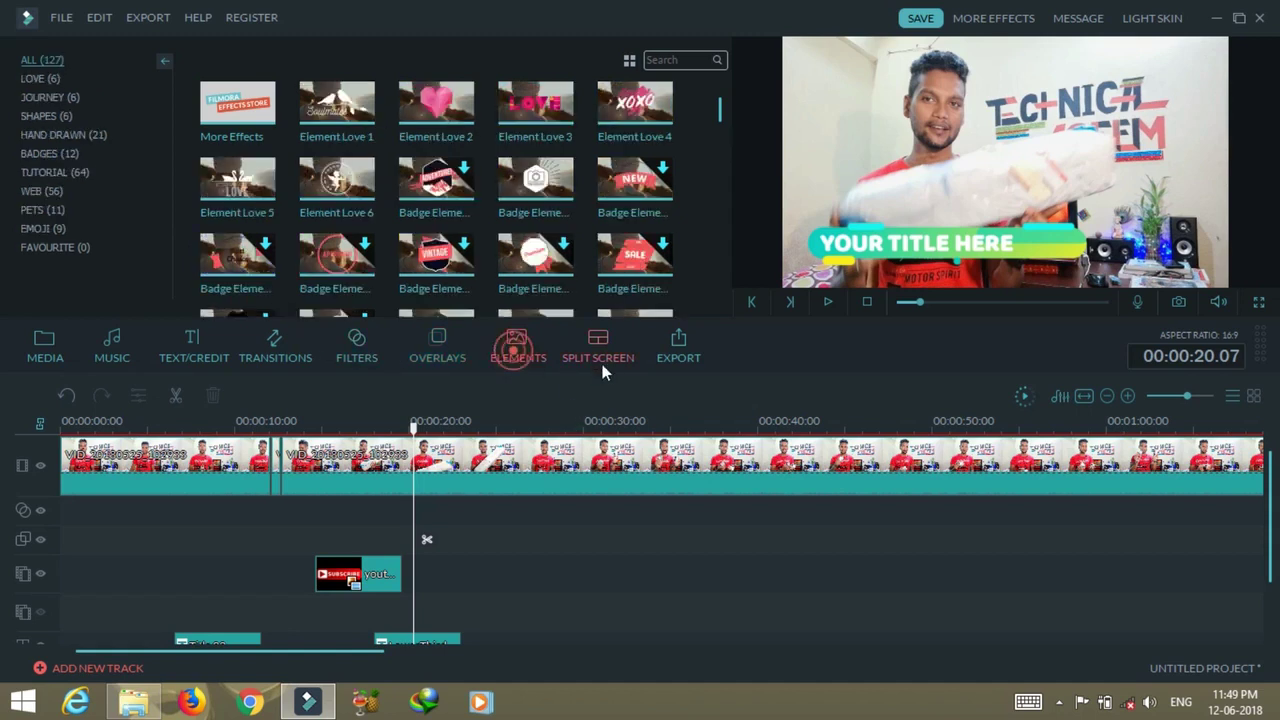
click(600, 352)
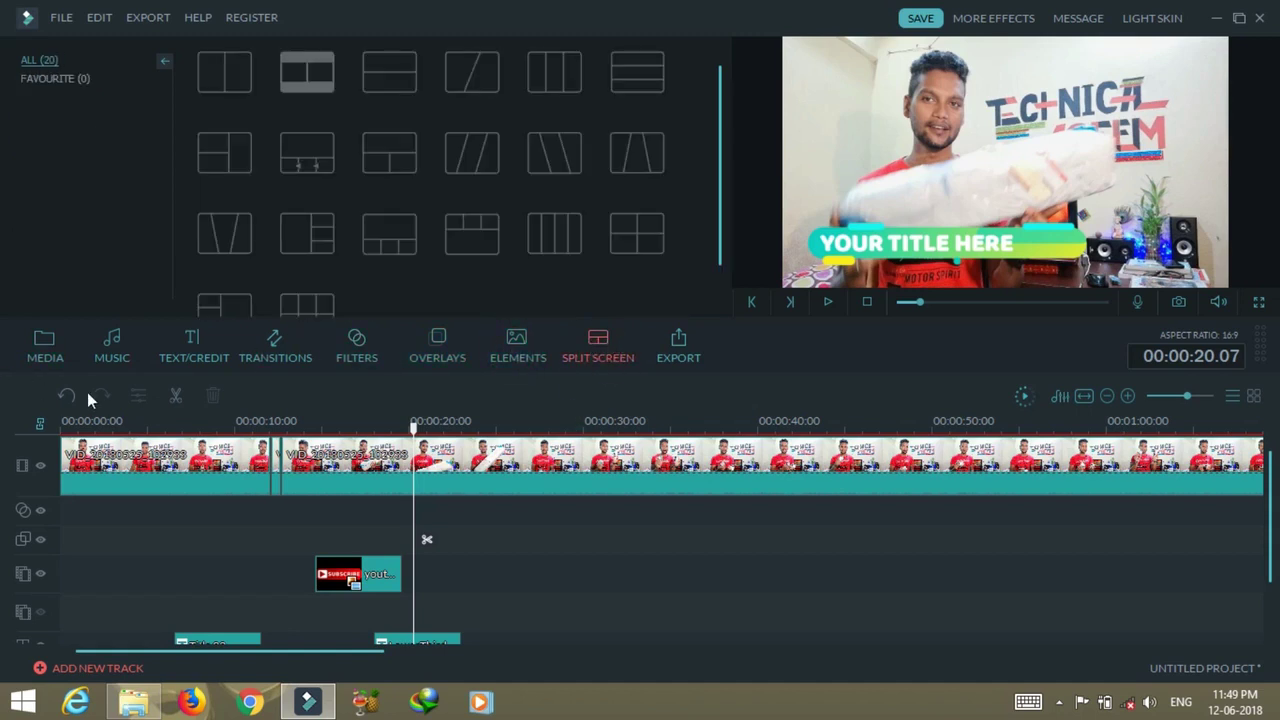
- Set the project's track counts to 2 text tracks and 3 music tracks in the Track Manager
click(94, 532)
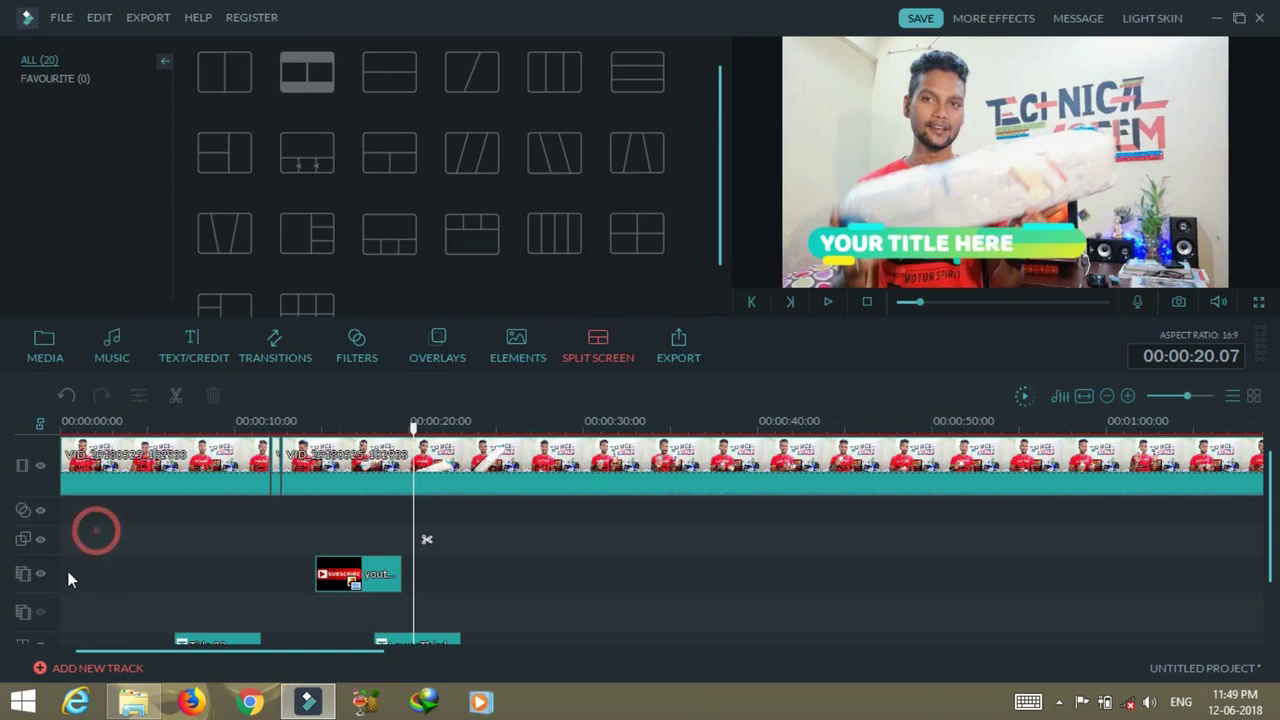
scroll(88, 568, down, 2)
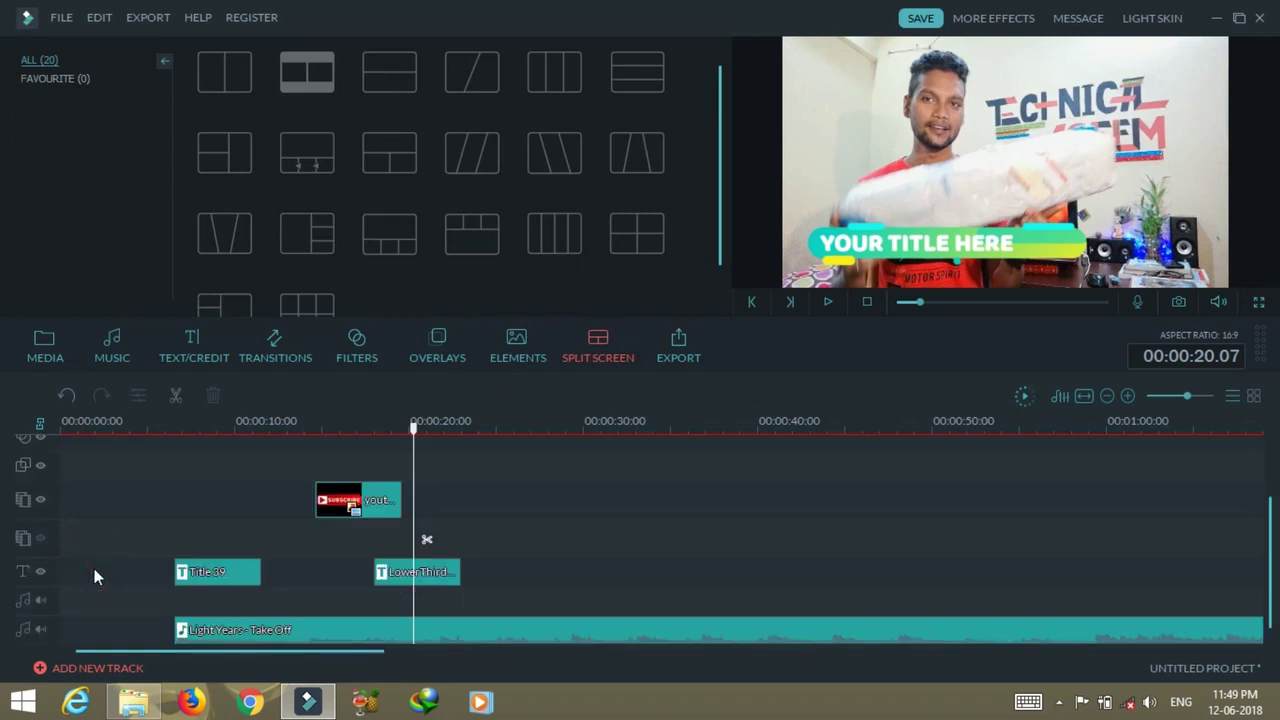
click(40, 572)
click(82, 670)
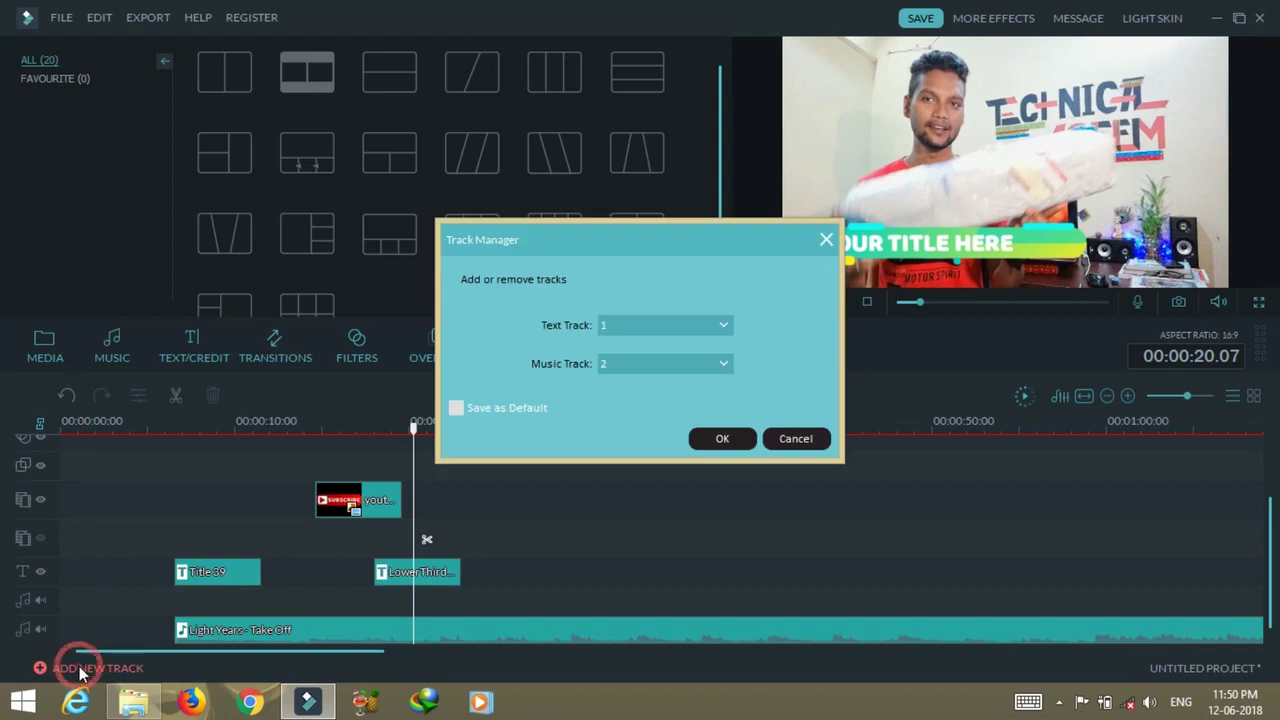
click(716, 330)
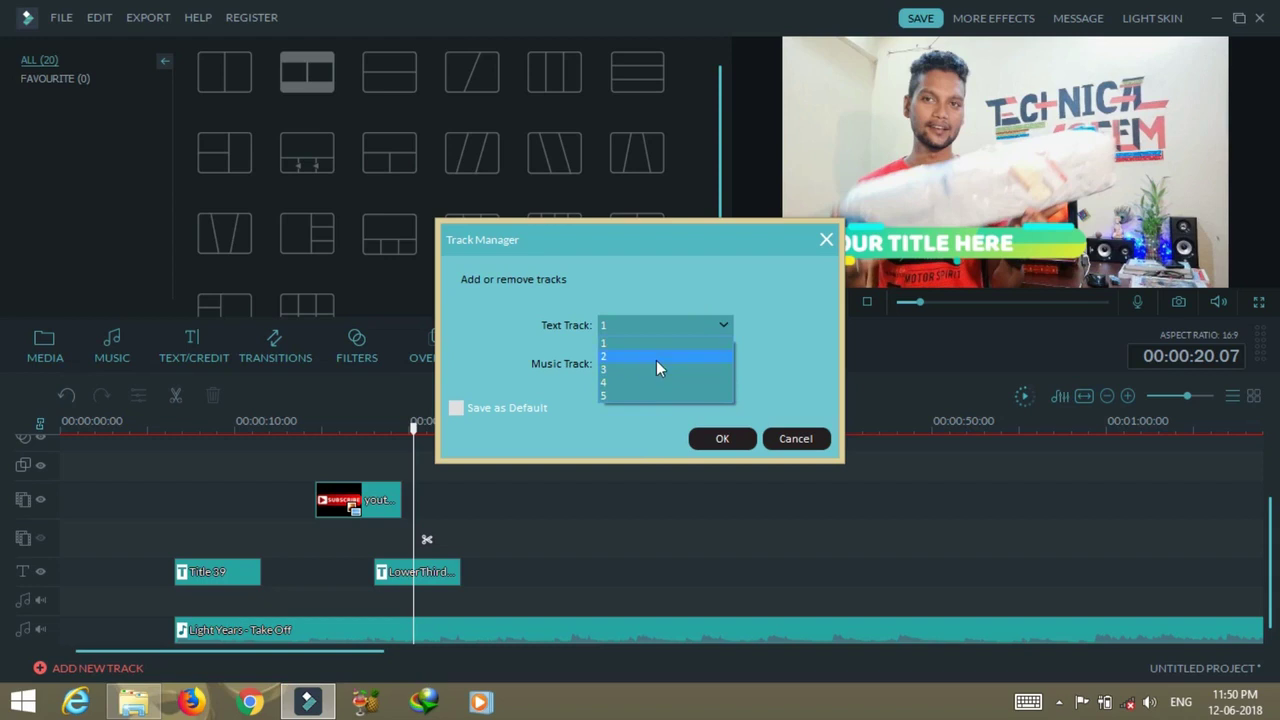
click(656, 359)
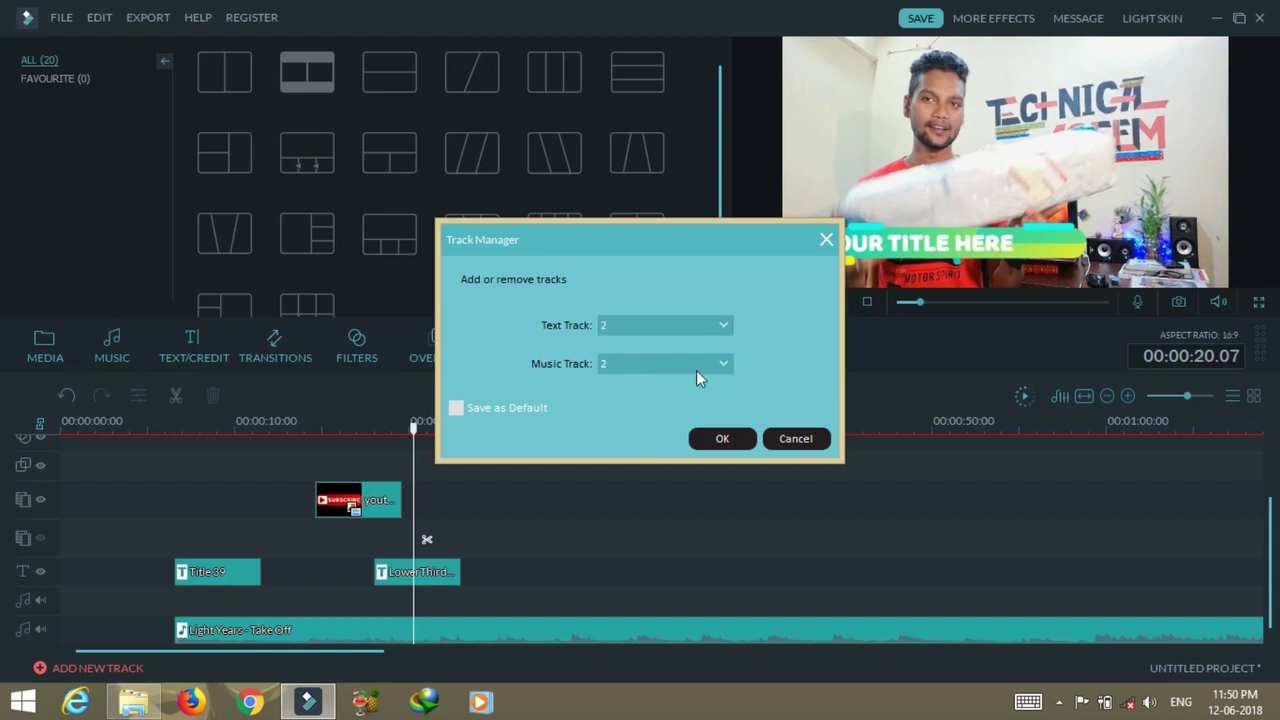
click(716, 365)
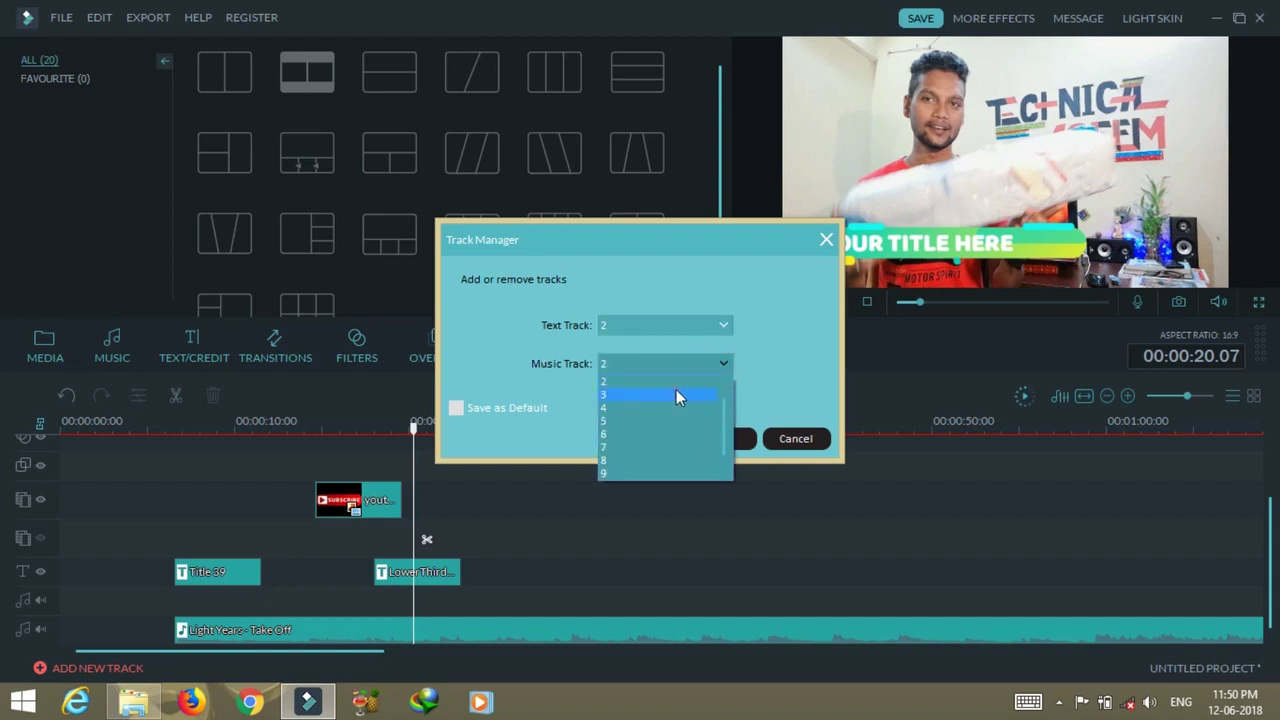
click(676, 394)
click(716, 438)
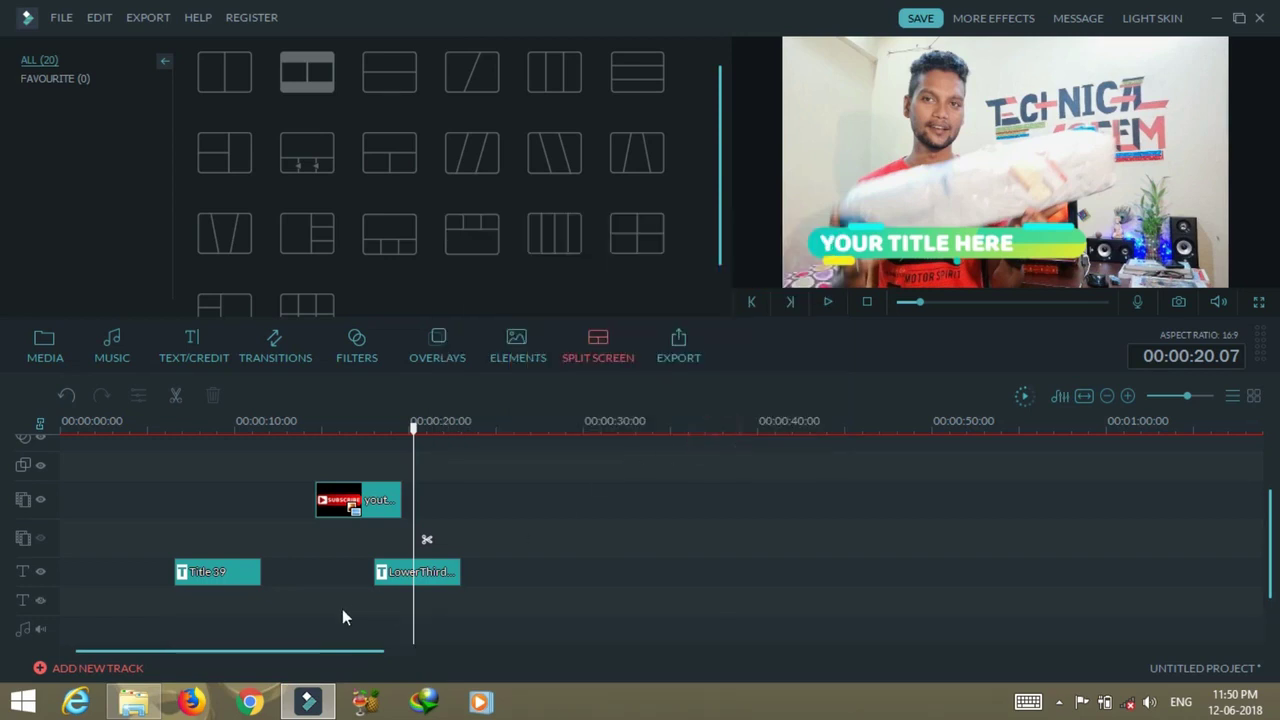
scroll(293, 618, down, 1)
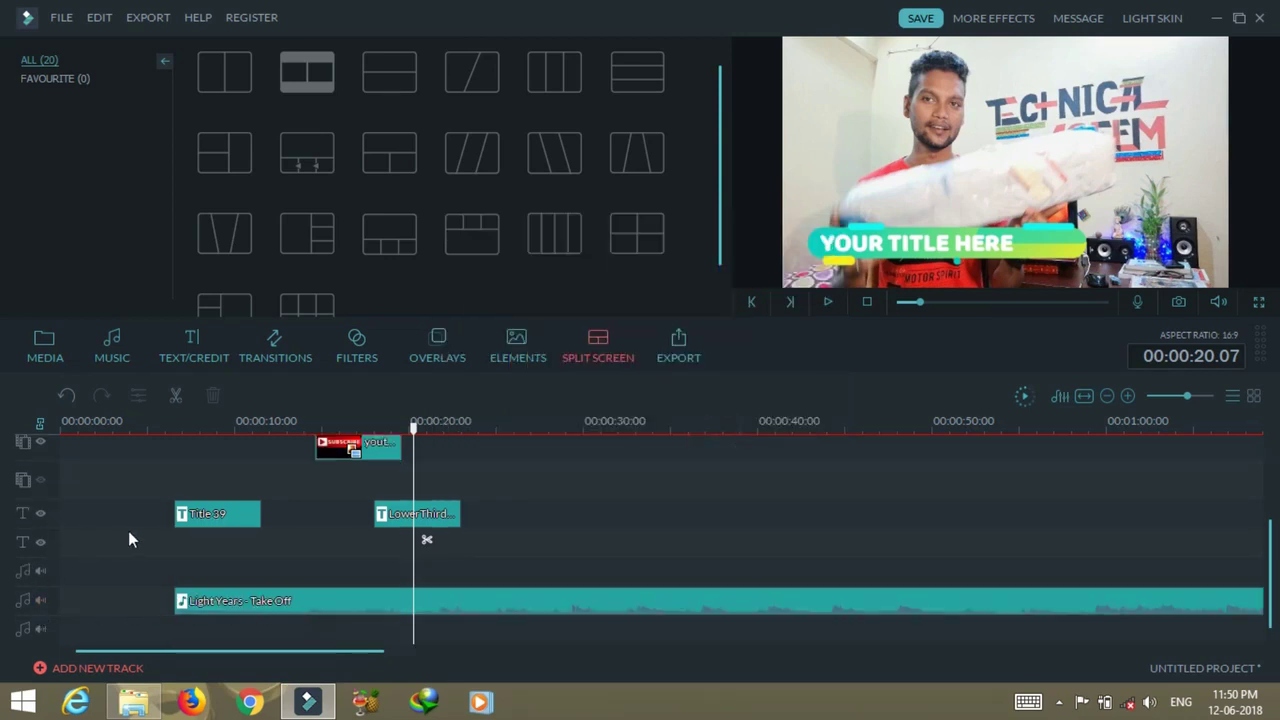
- Review the per-track volume and pan controls in the Audio Mixer, and return to the media library
click(1056, 396)
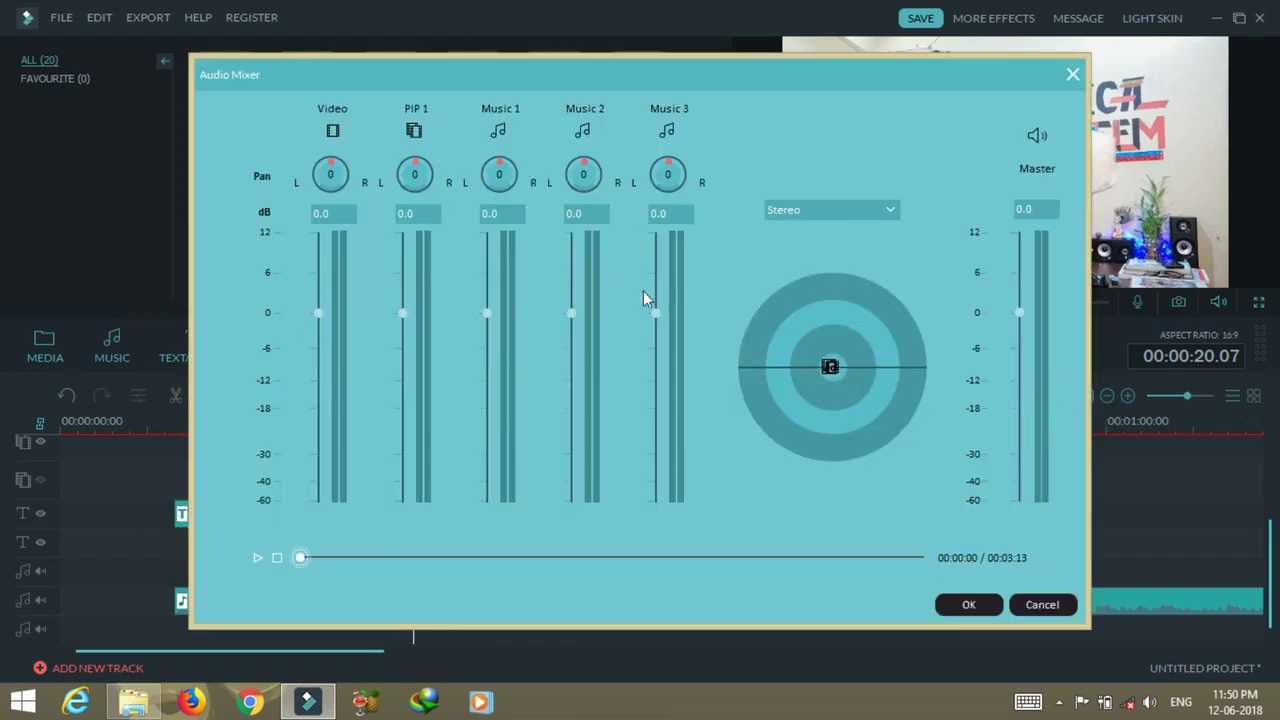
click(1072, 74)
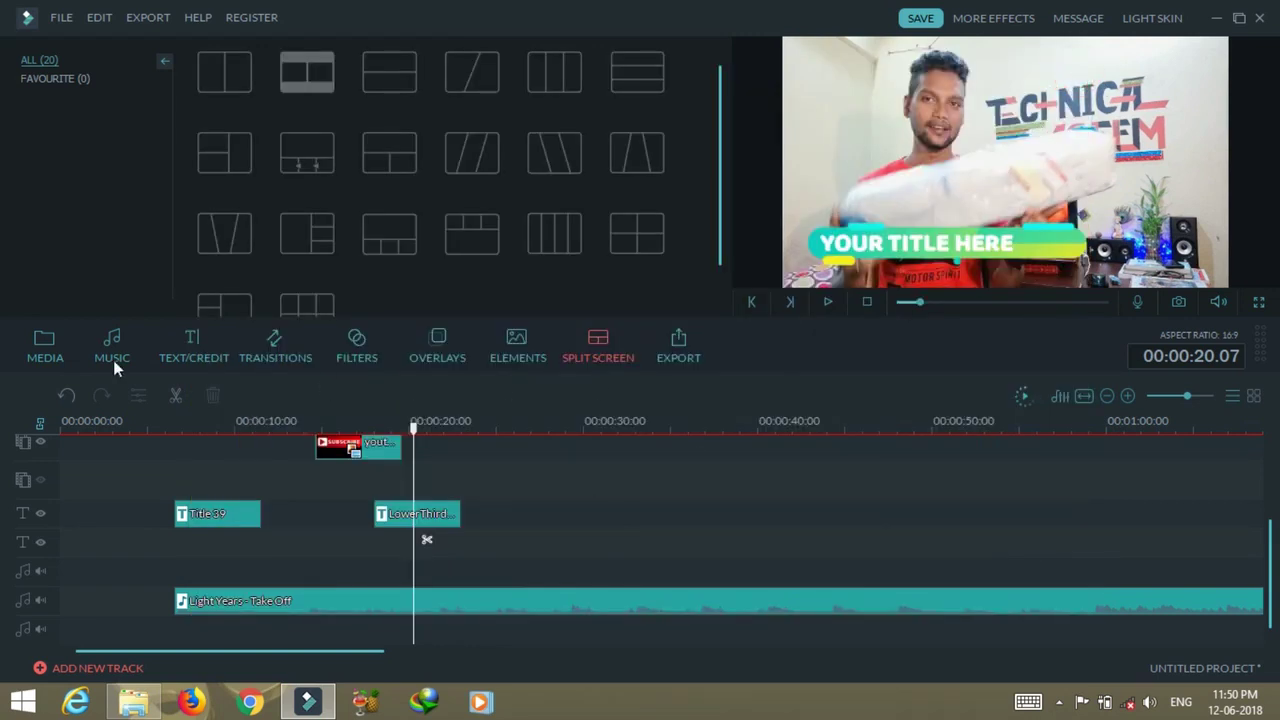
click(44, 345)
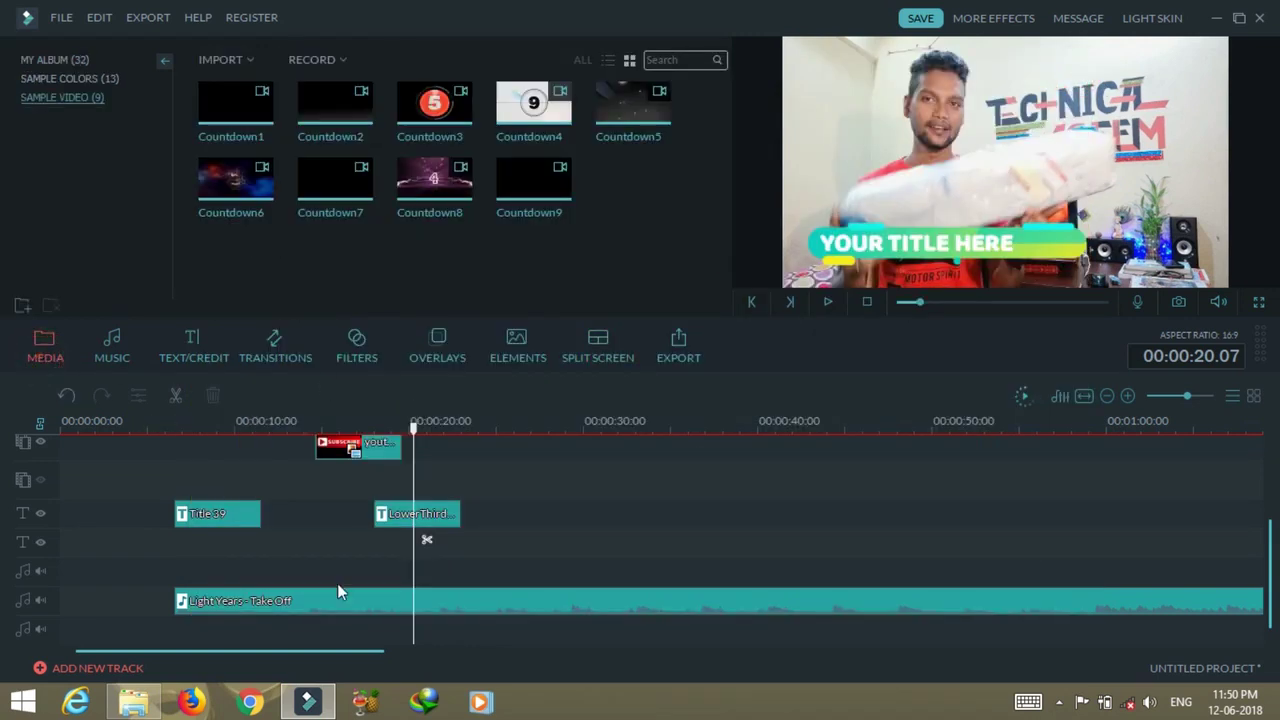
- Examine the Light Years - Take Off clip's audio settings, equalizer presets and custom equalizer bands, and close the settings
click(216, 604)
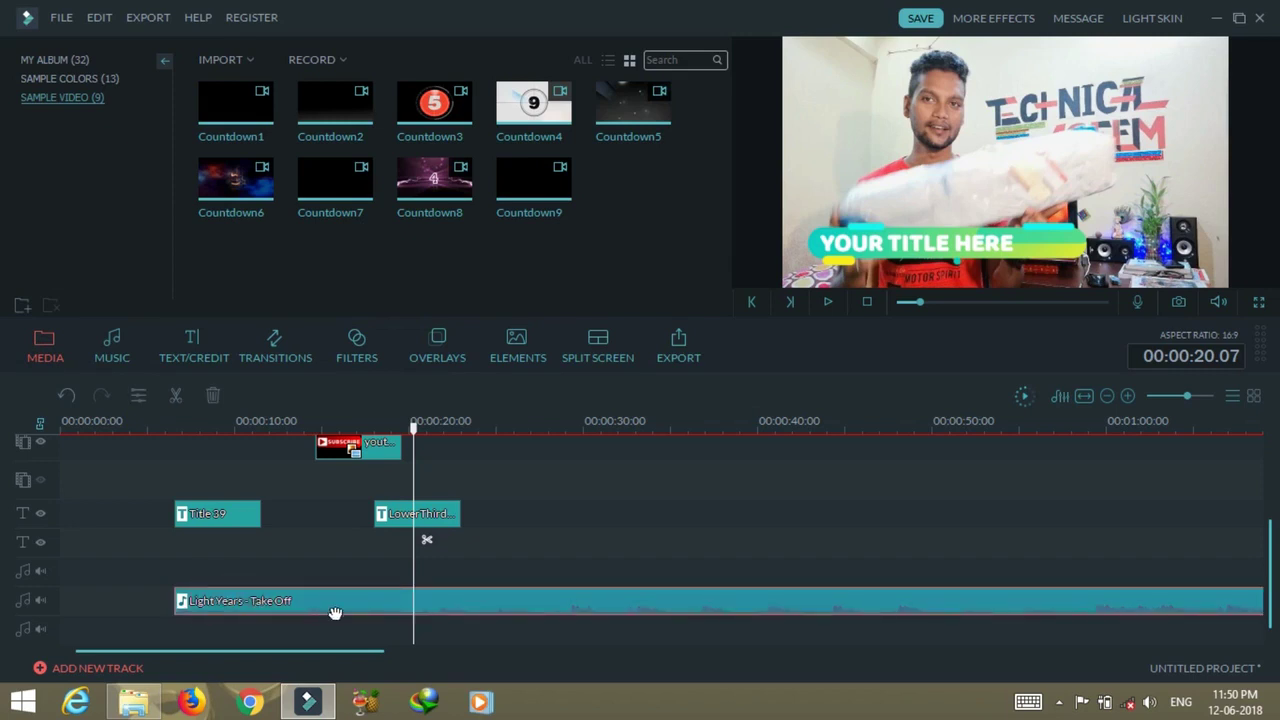
double_click(410, 607)
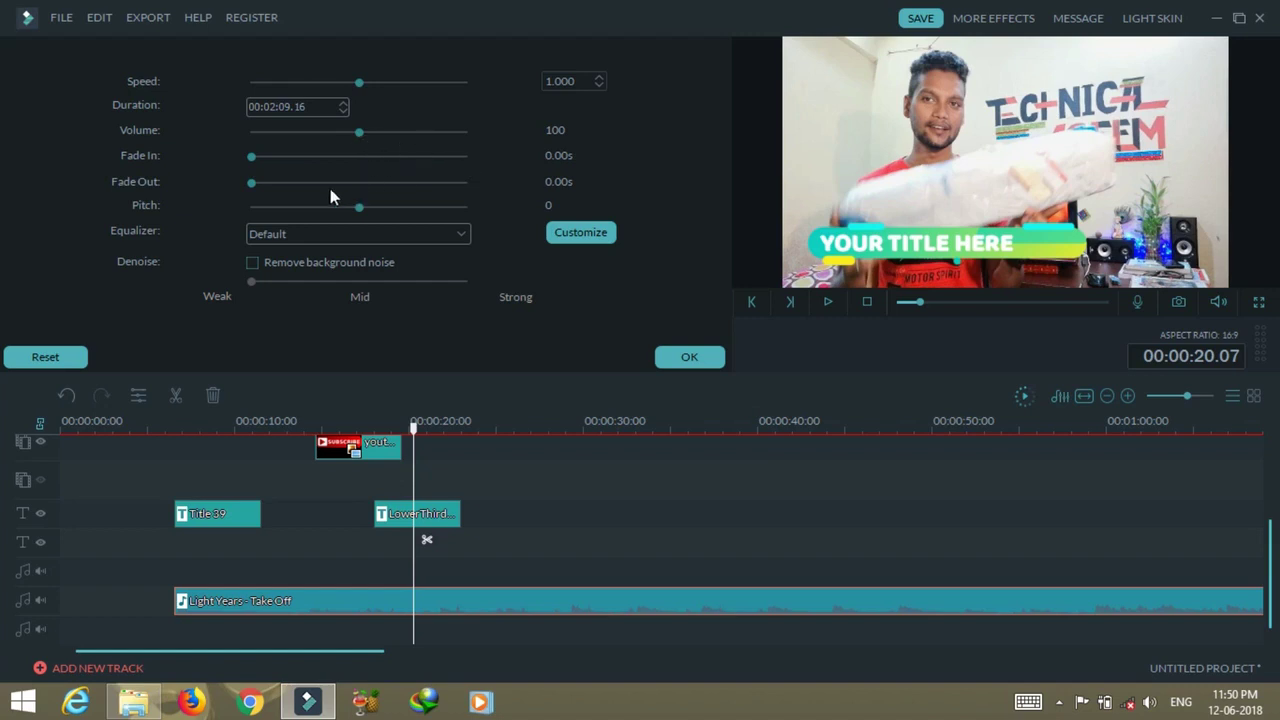
click(378, 237)
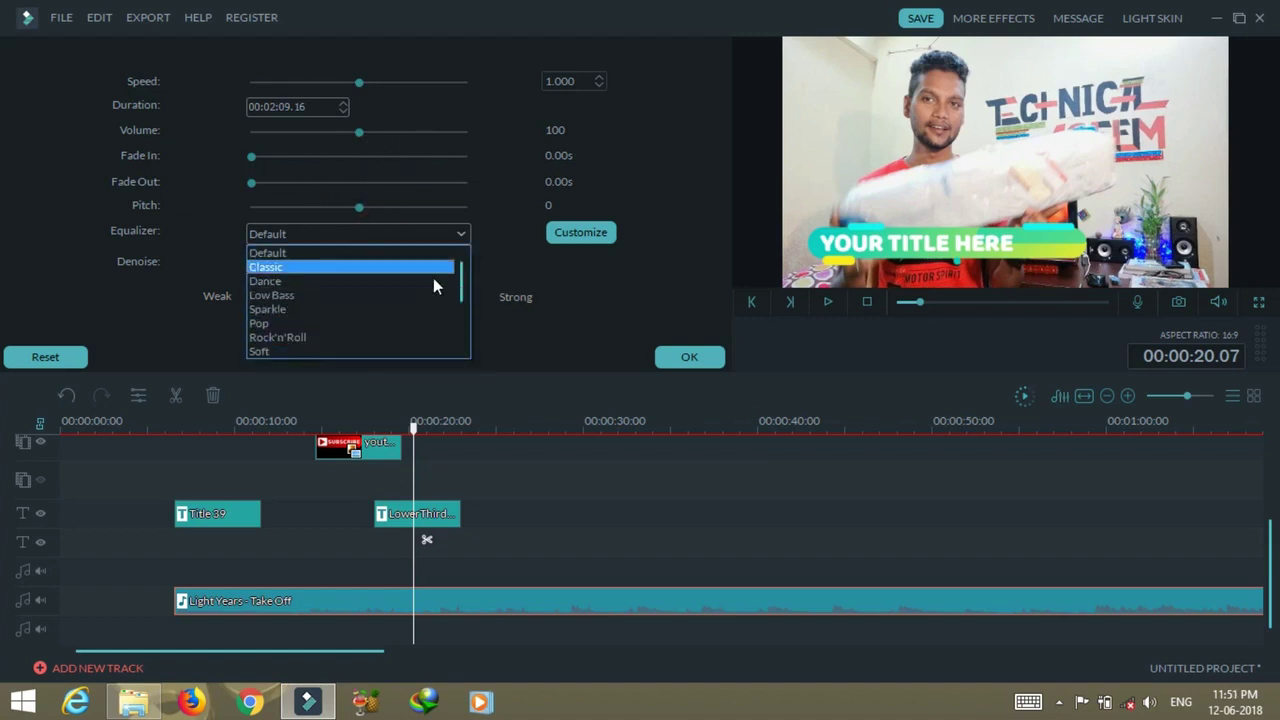
scroll(410, 308, down, 2)
scroll(407, 305, down, 1)
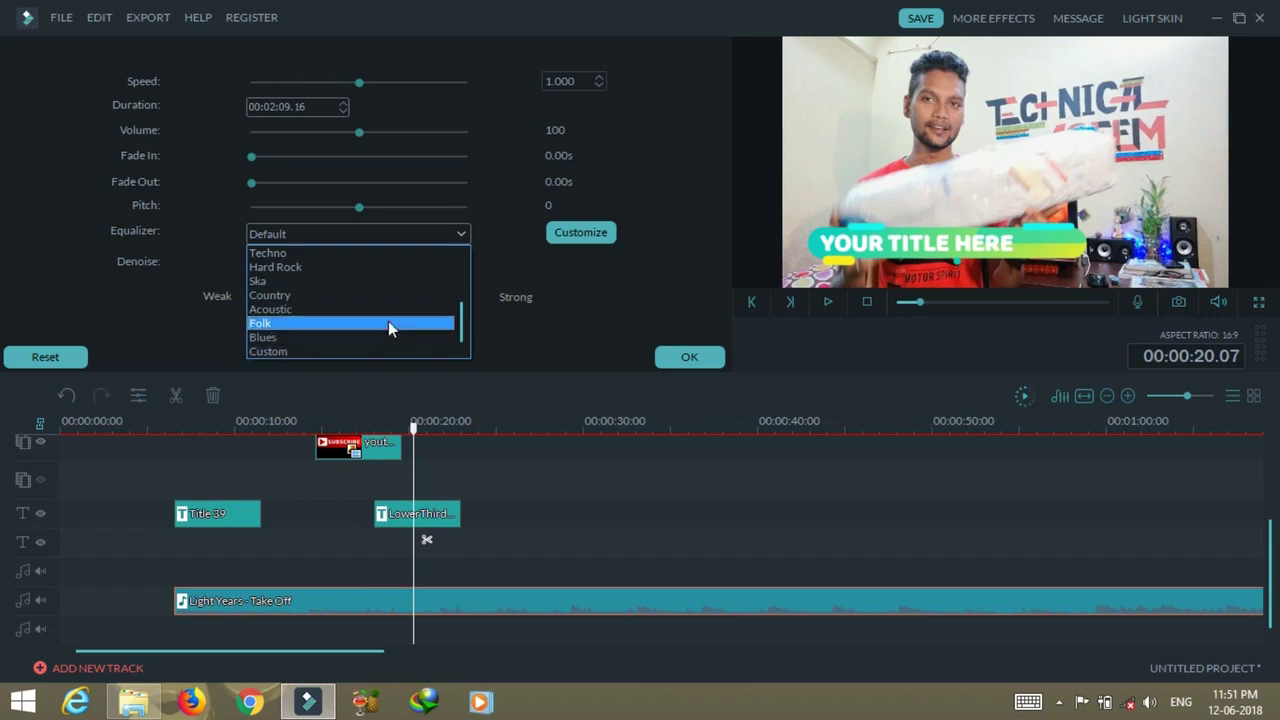
click(600, 291)
click(595, 234)
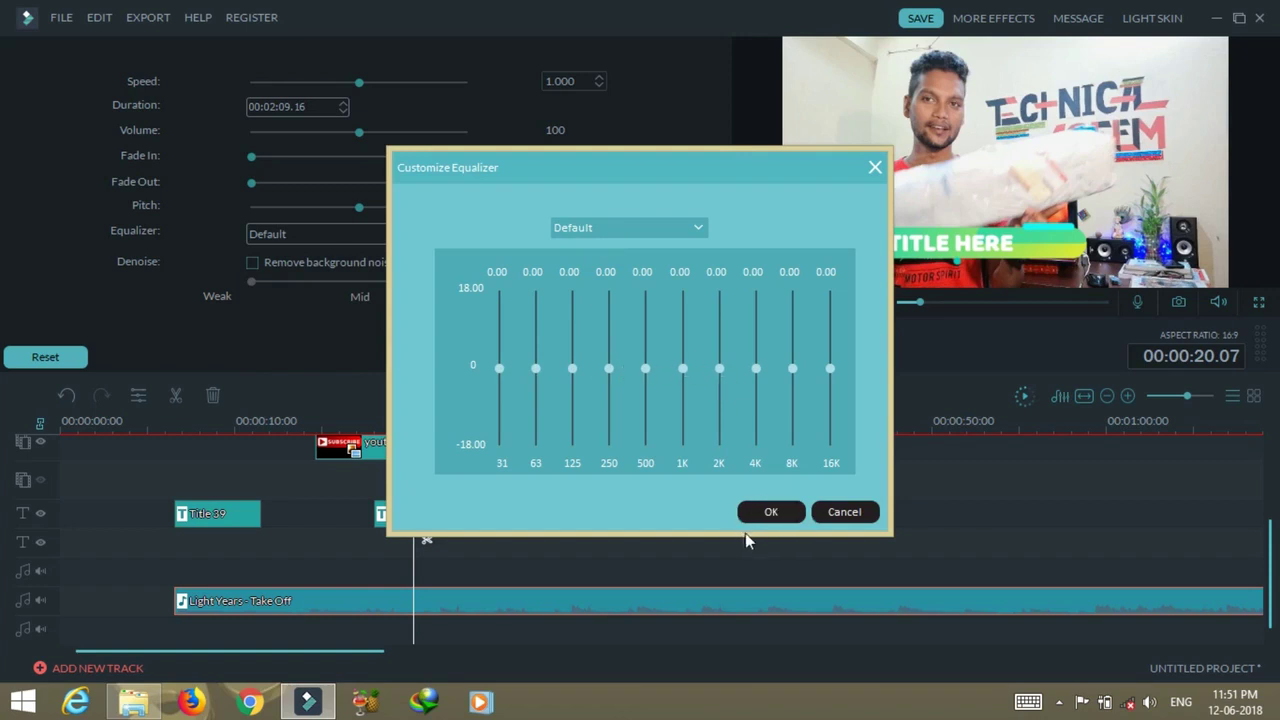
click(770, 513)
scroll(877, 427, down, 1)
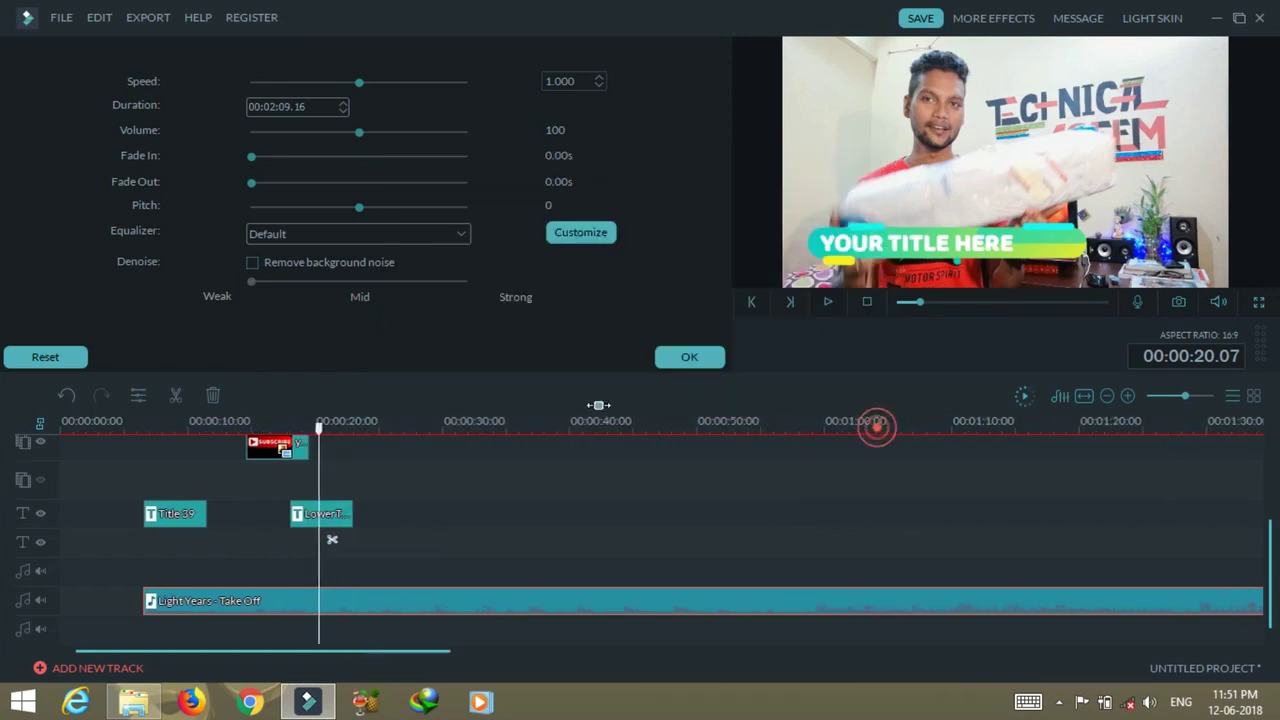
scroll(877, 427, down, 3)
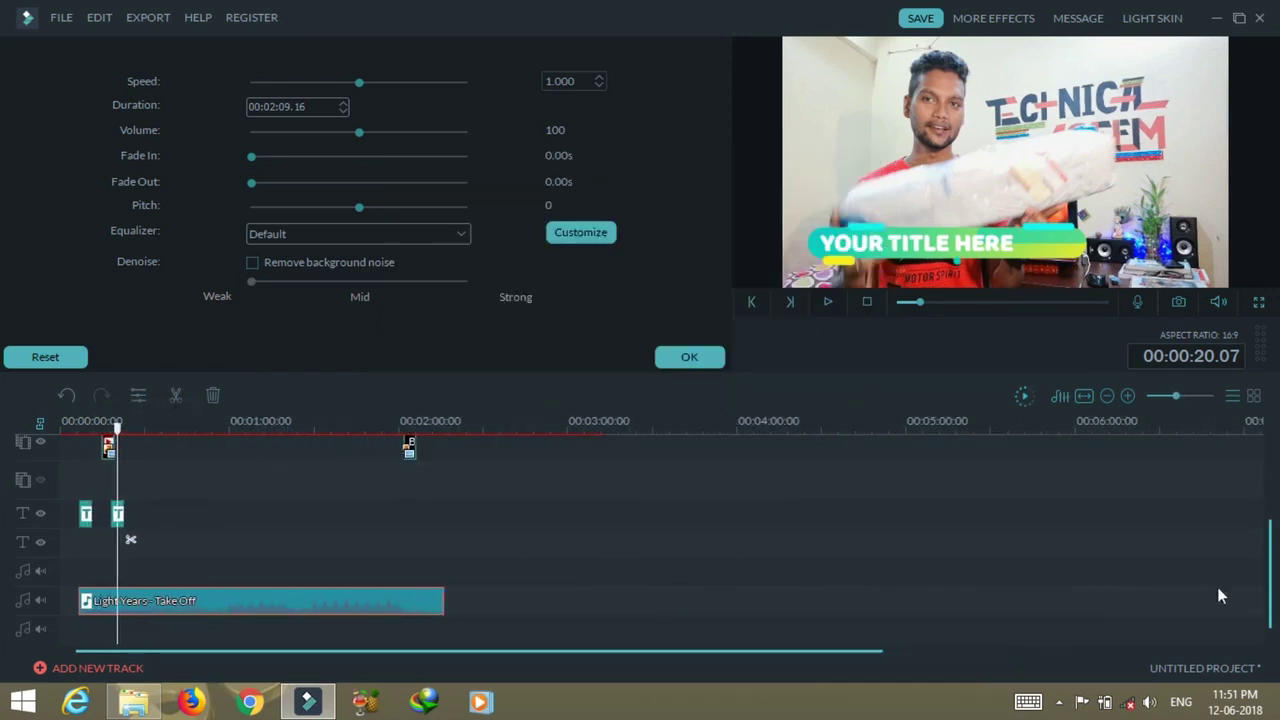
drag(1275, 582, 1274, 500)
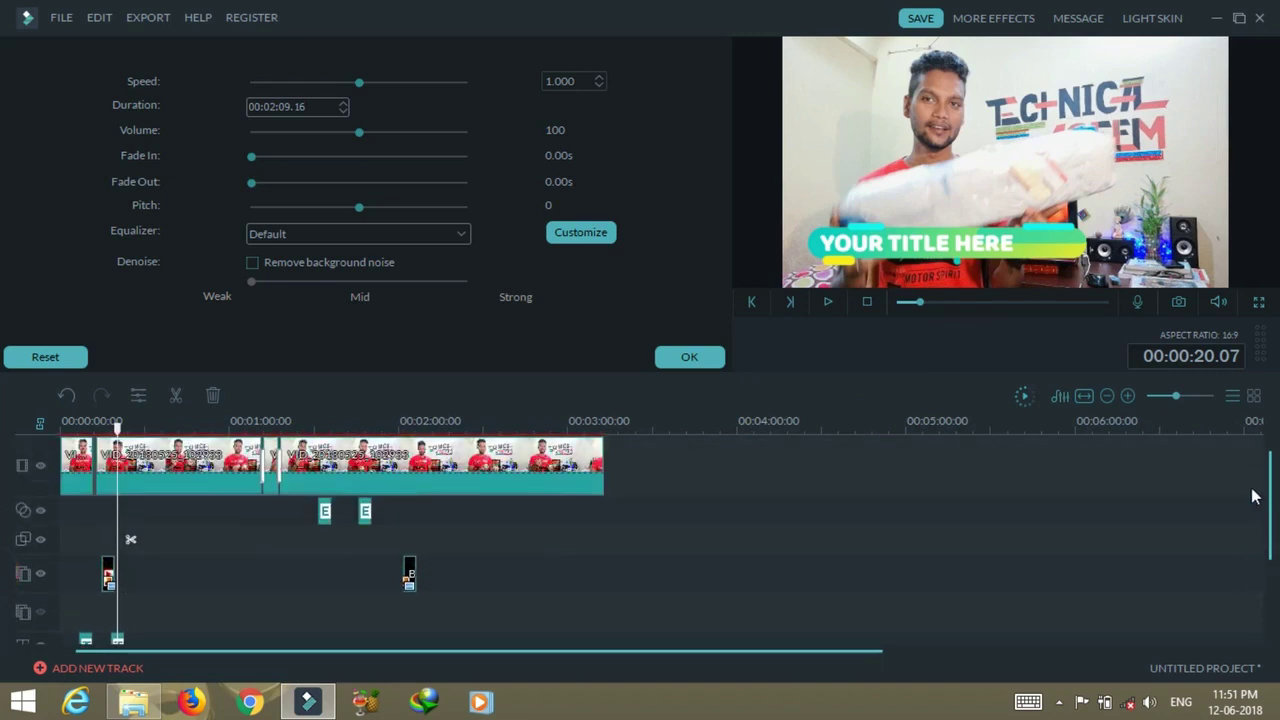
click(718, 358)
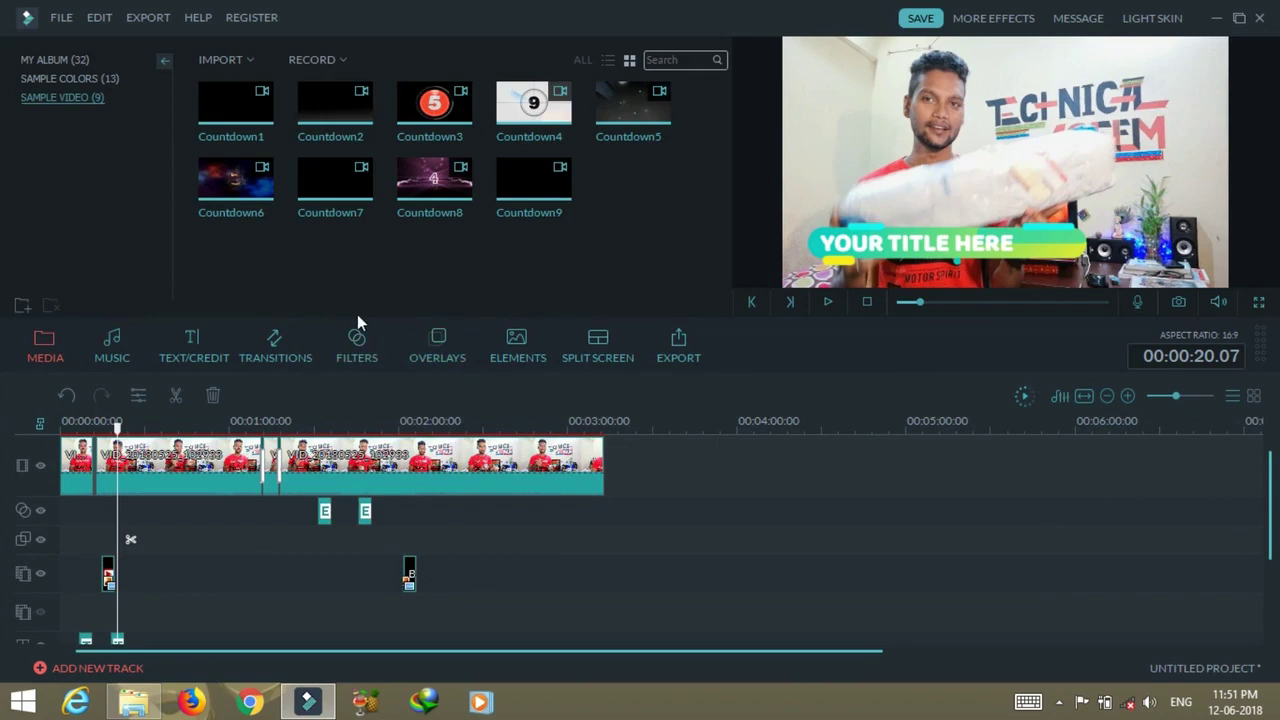
- Examine the recording options above the My Album media and the device settings for recording a voiceover
click(89, 63)
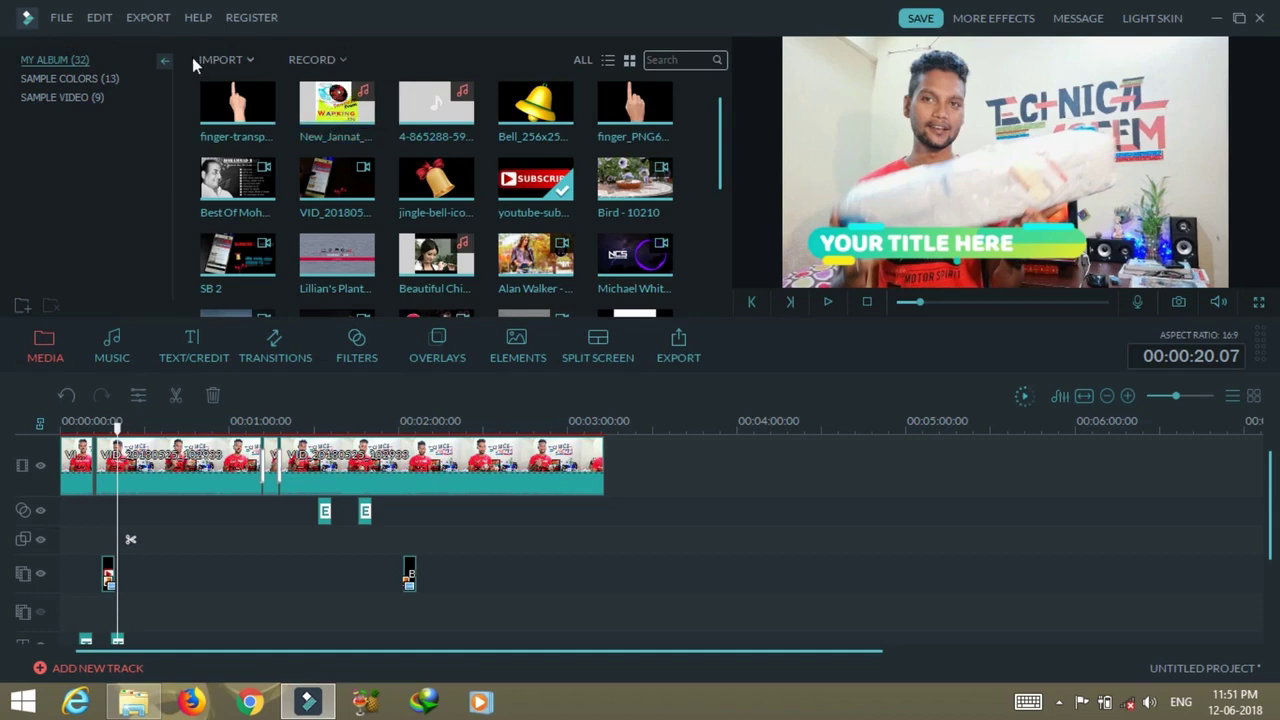
click(344, 62)
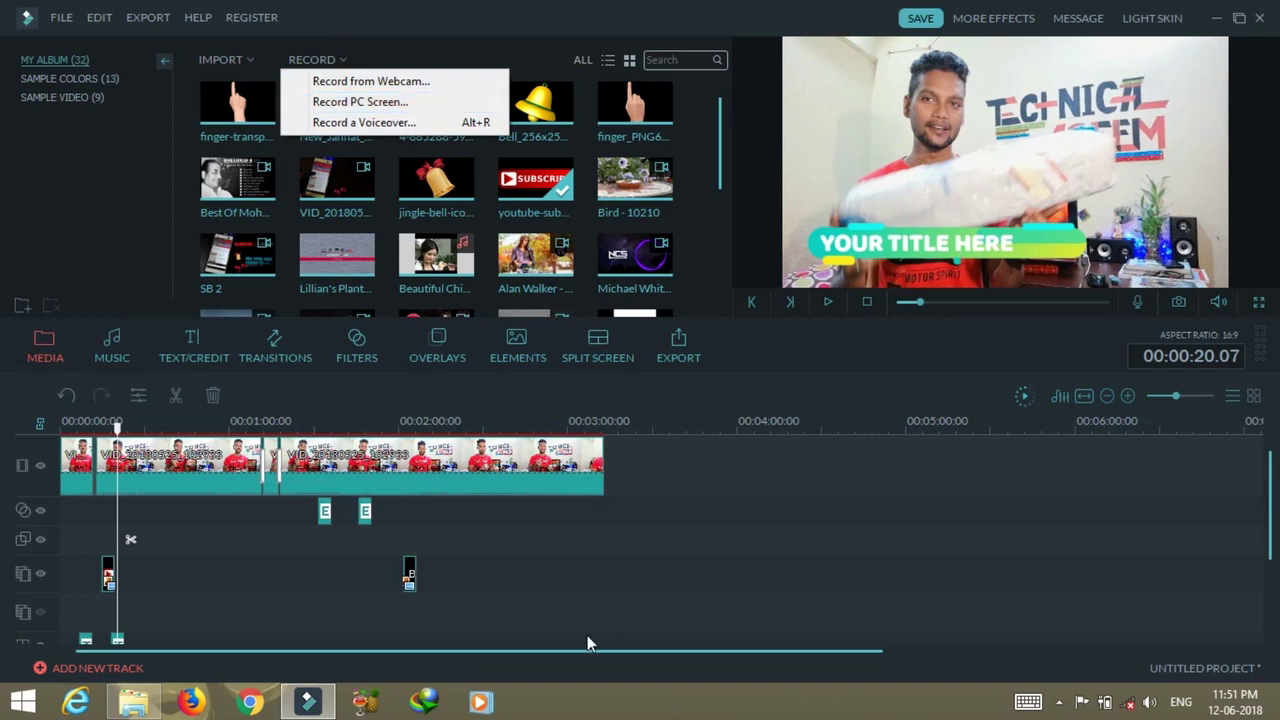
click(692, 491)
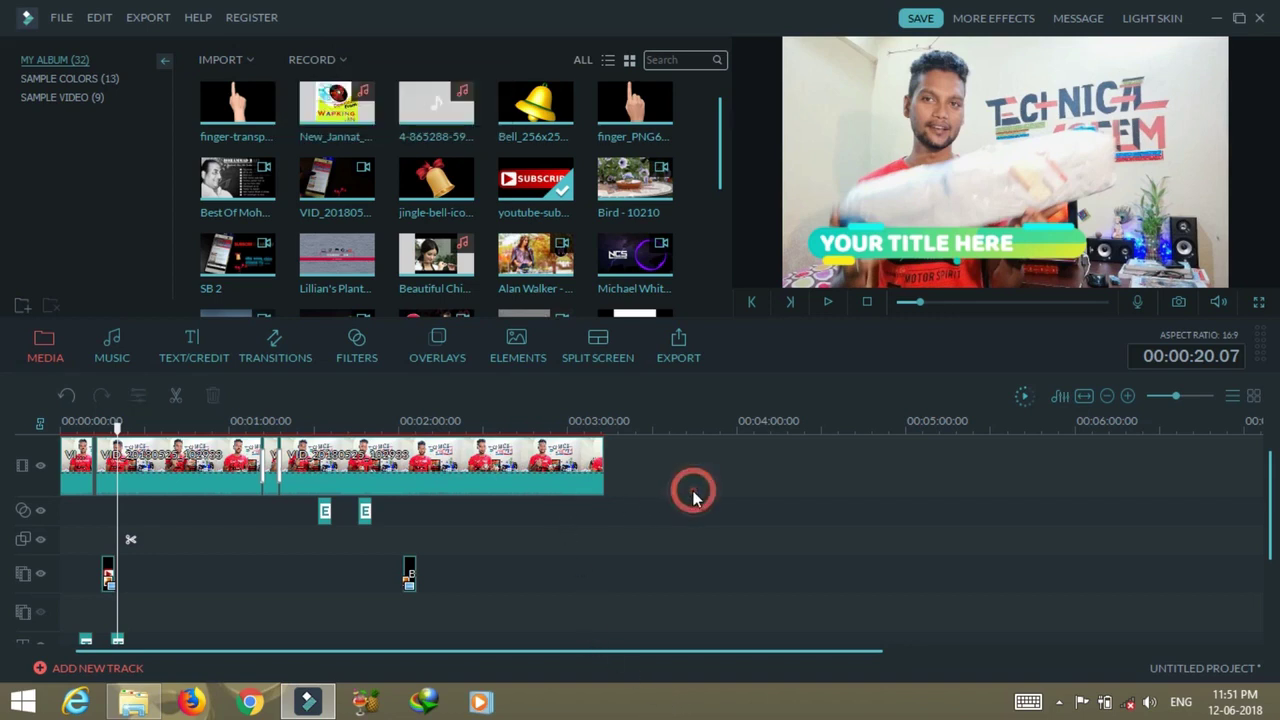
click(322, 57)
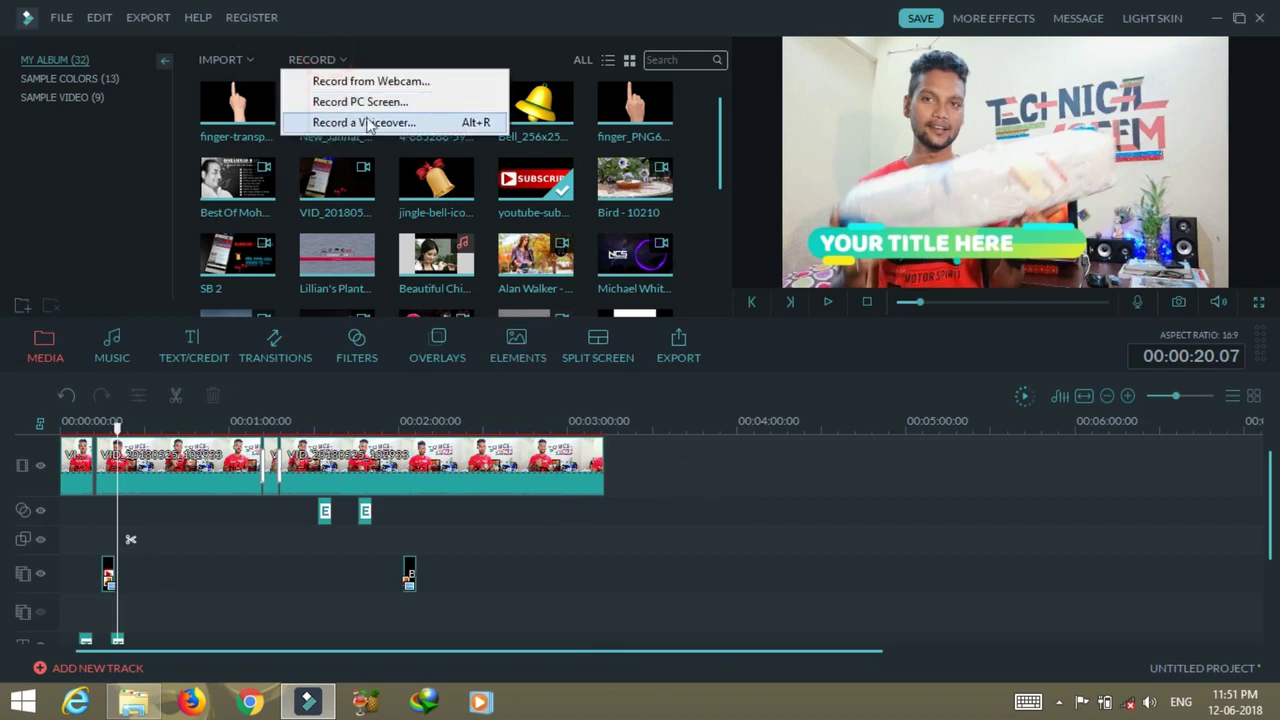
click(684, 467)
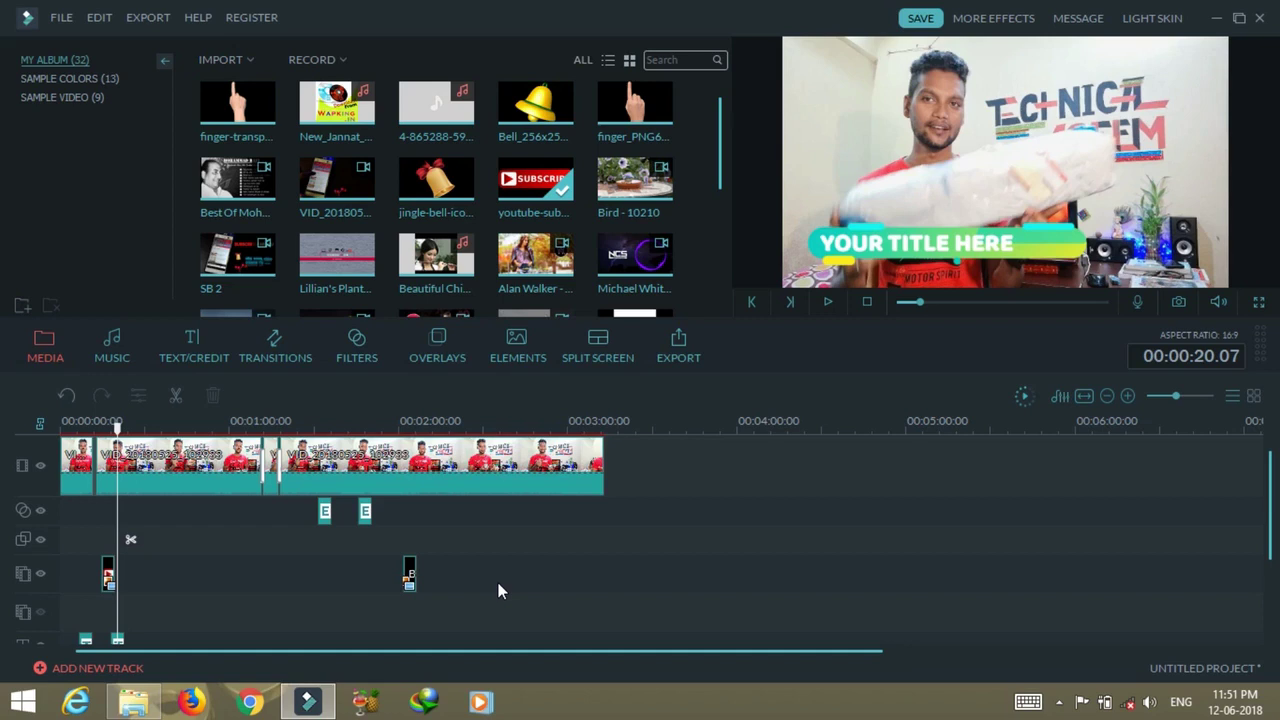
click(1140, 305)
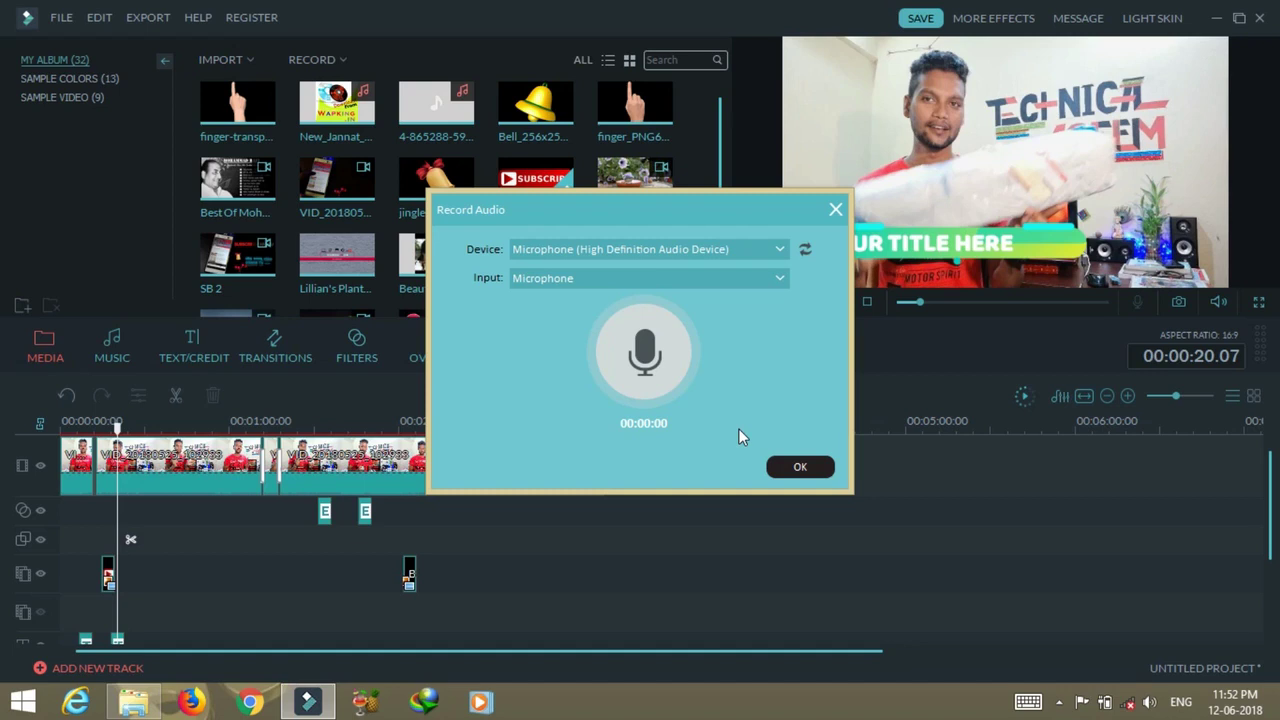
click(800, 466)
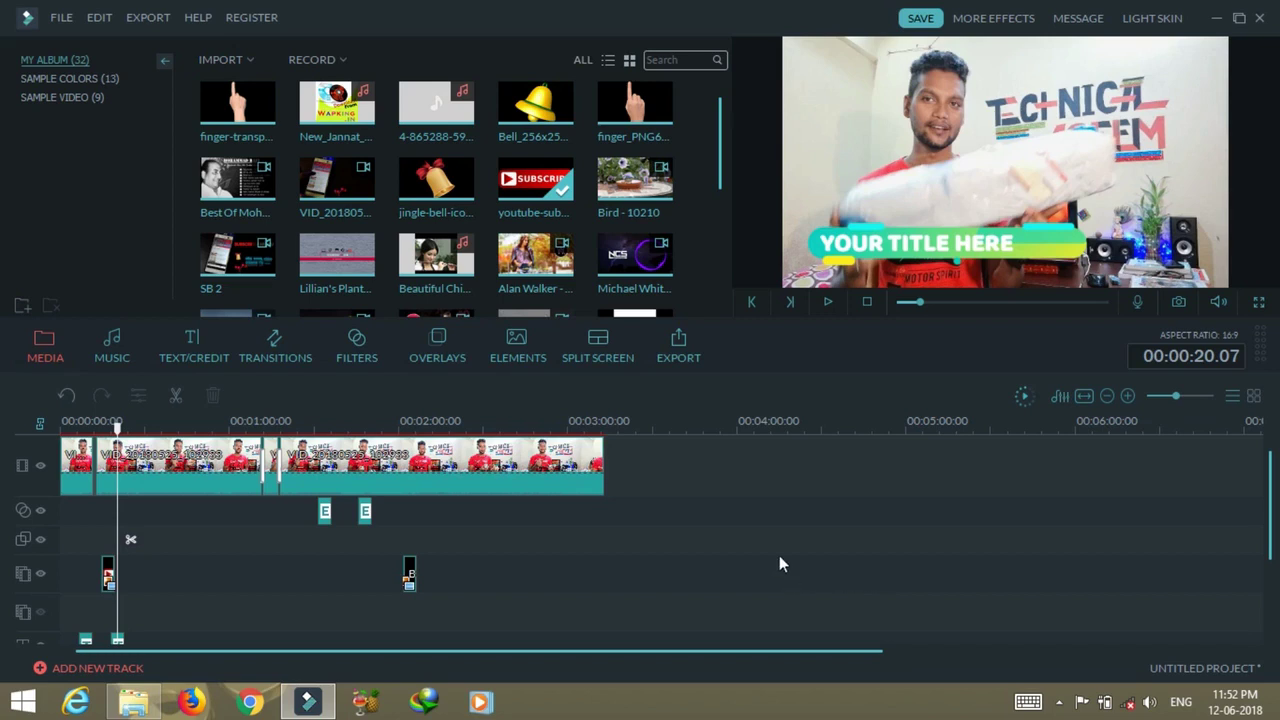
- Open the project's export output and the quality and encoding settings for the MP4 format
click(680, 355)
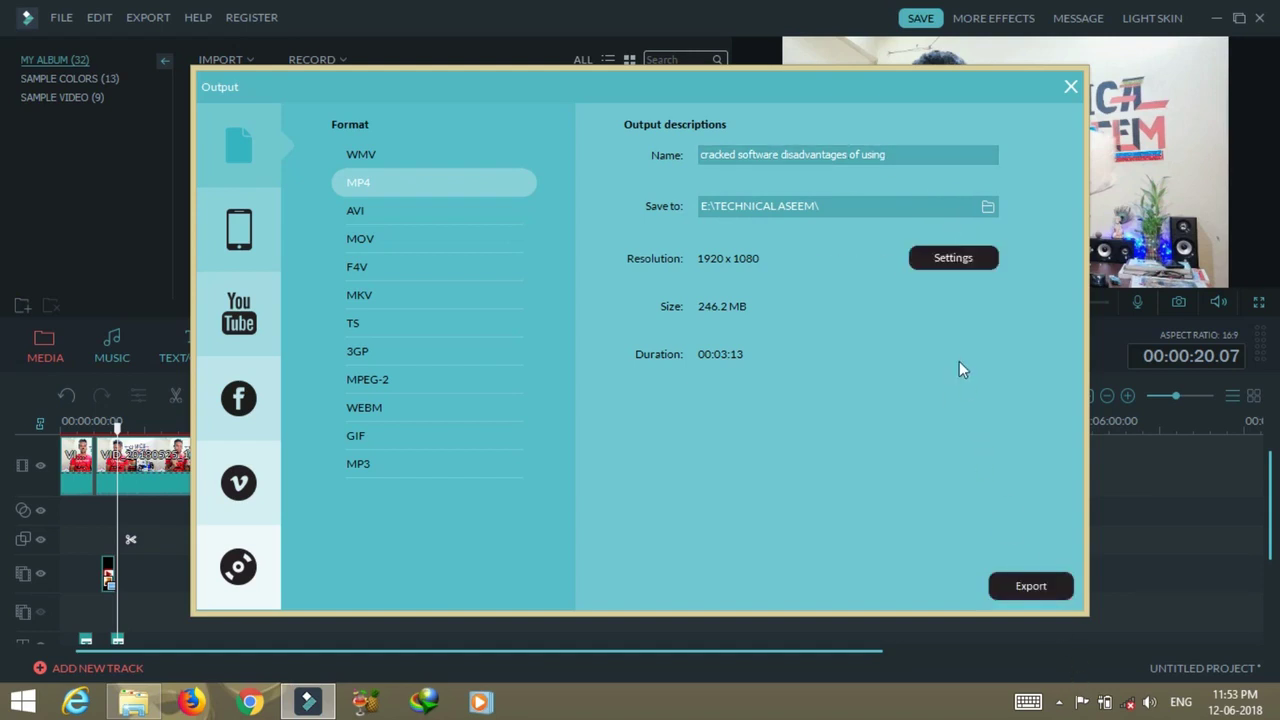
click(969, 263)
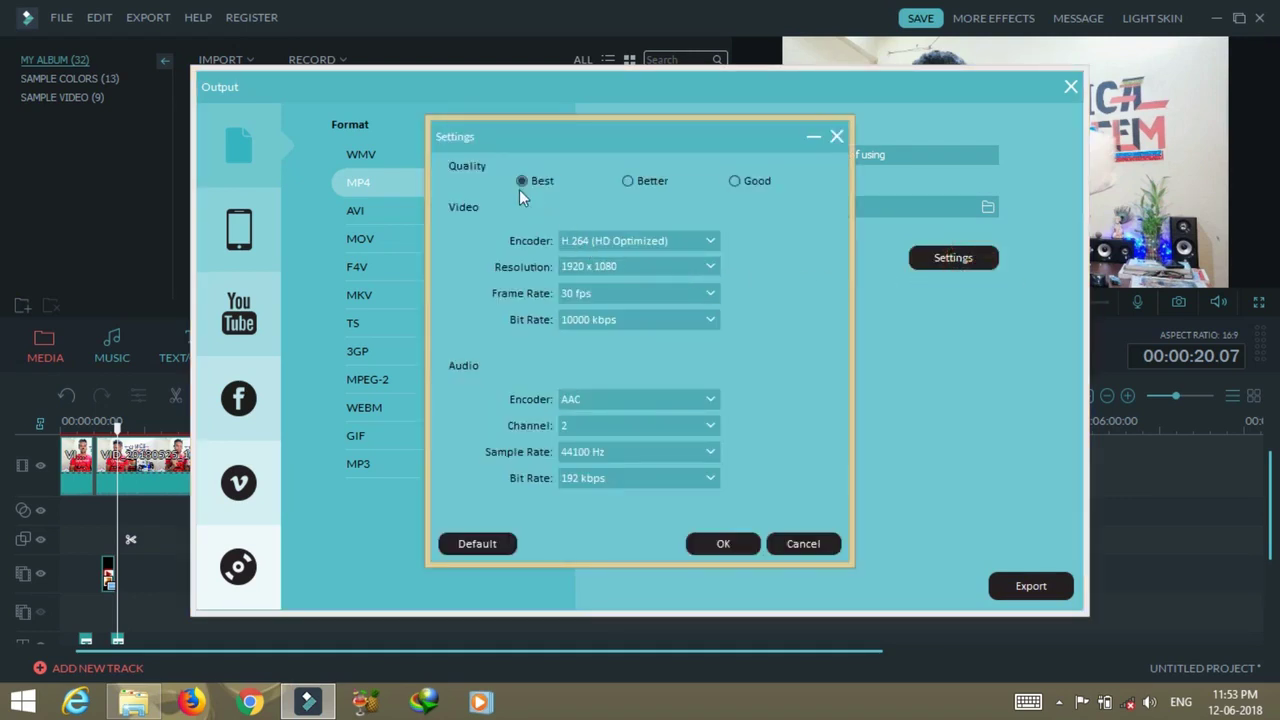